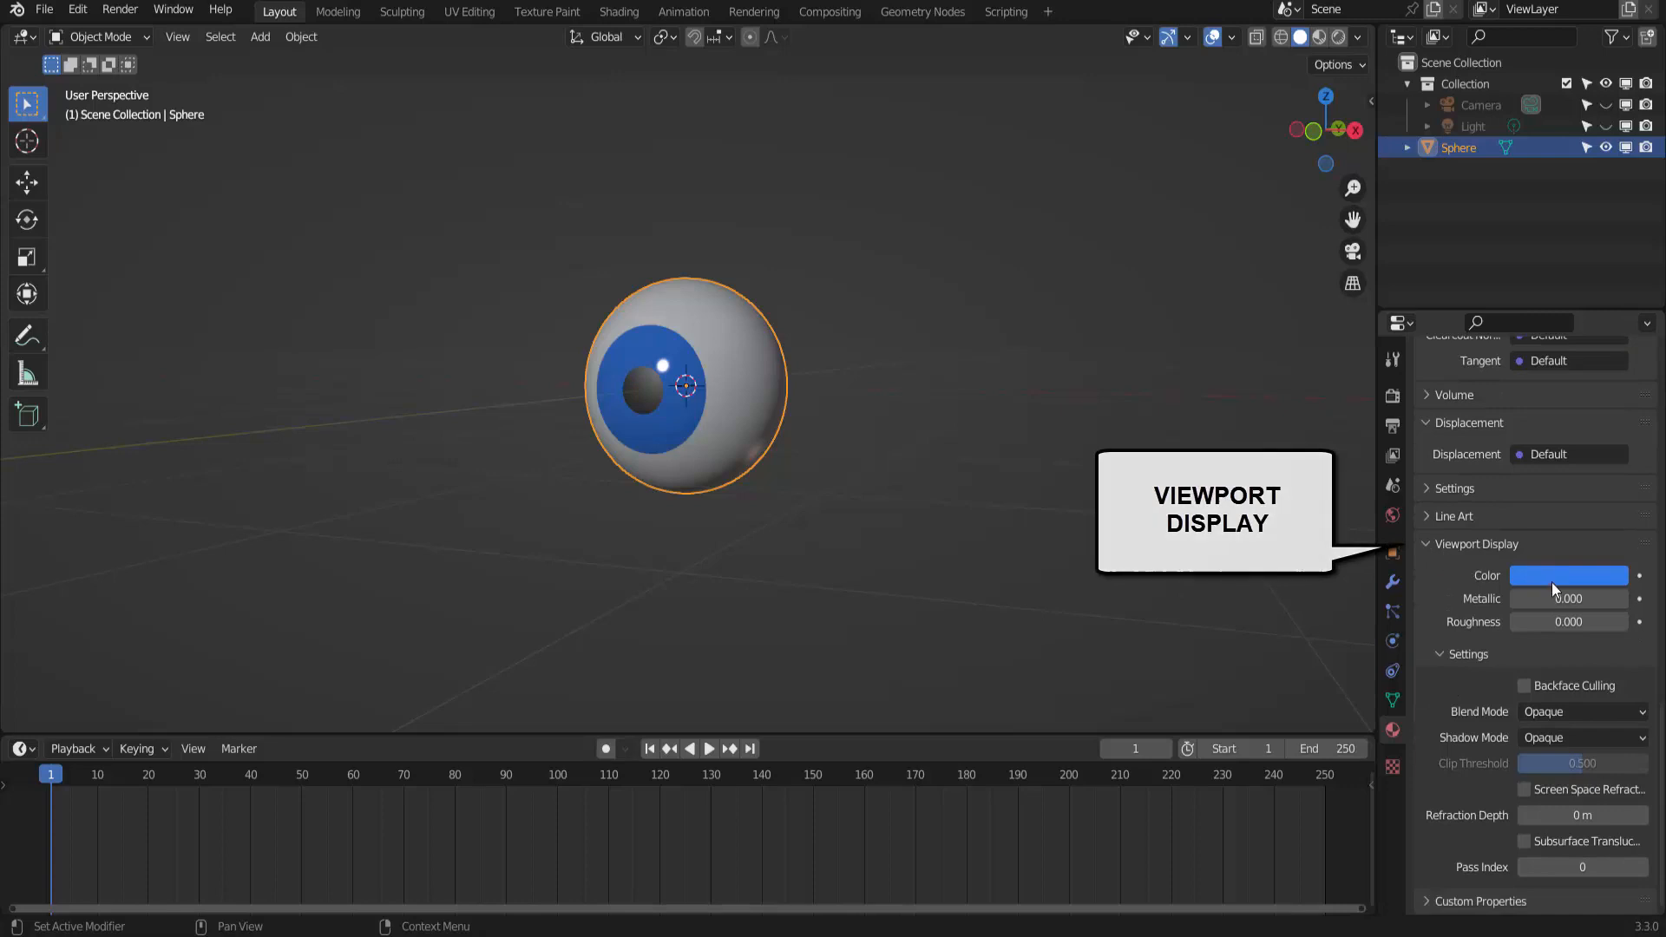
Step: Preview the eye in Material Preview shading, change the iris material's base color to blue, and return to Solid shading
middle_click_drag(949, 455, 893, 284)
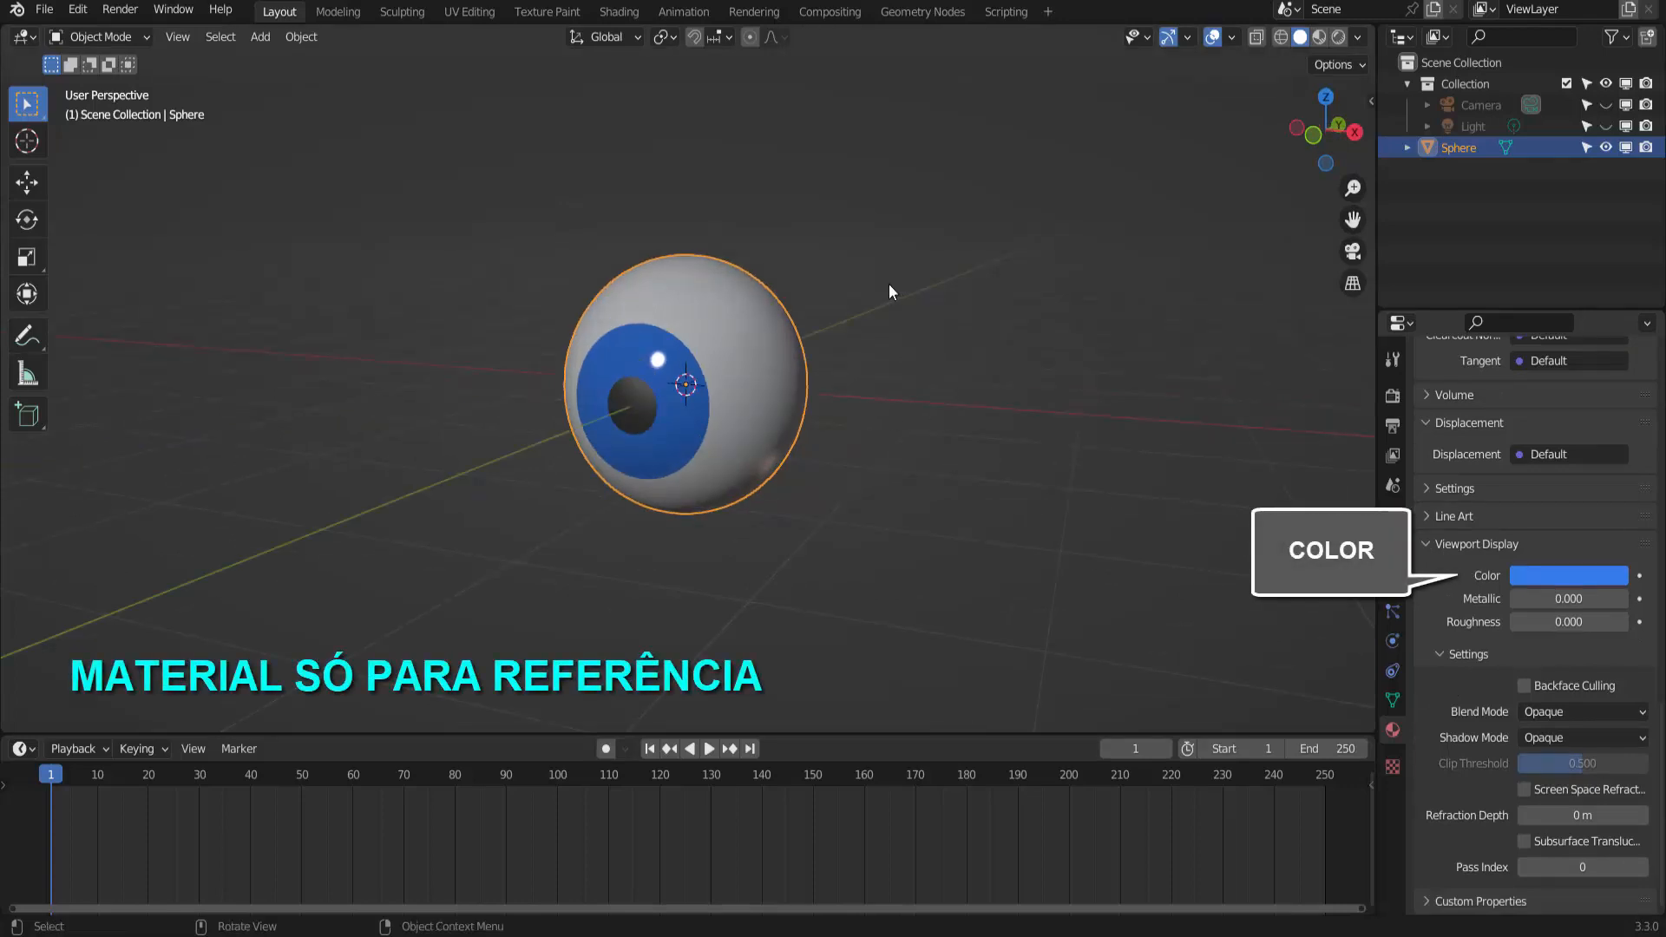
mouse_move(888, 285)
middle_mouse_down()
mouse_move(883, 308)
mouse_move(911, 308)
mouse_move(885, 305)
middle_mouse_up()
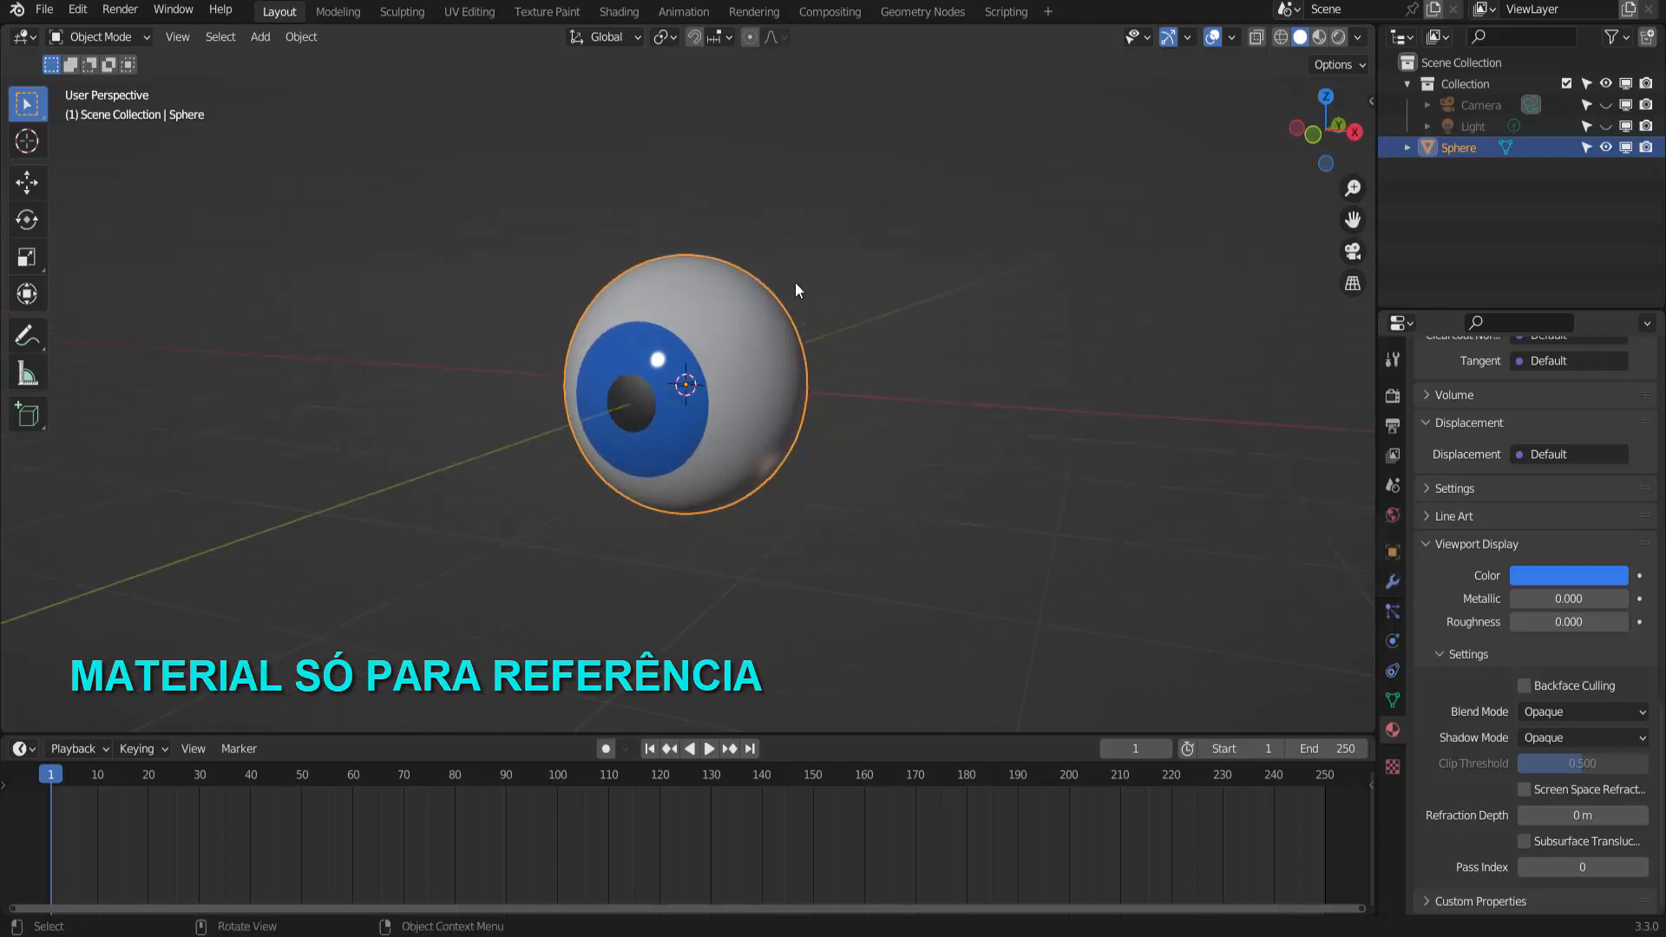
left_click(1317, 39)
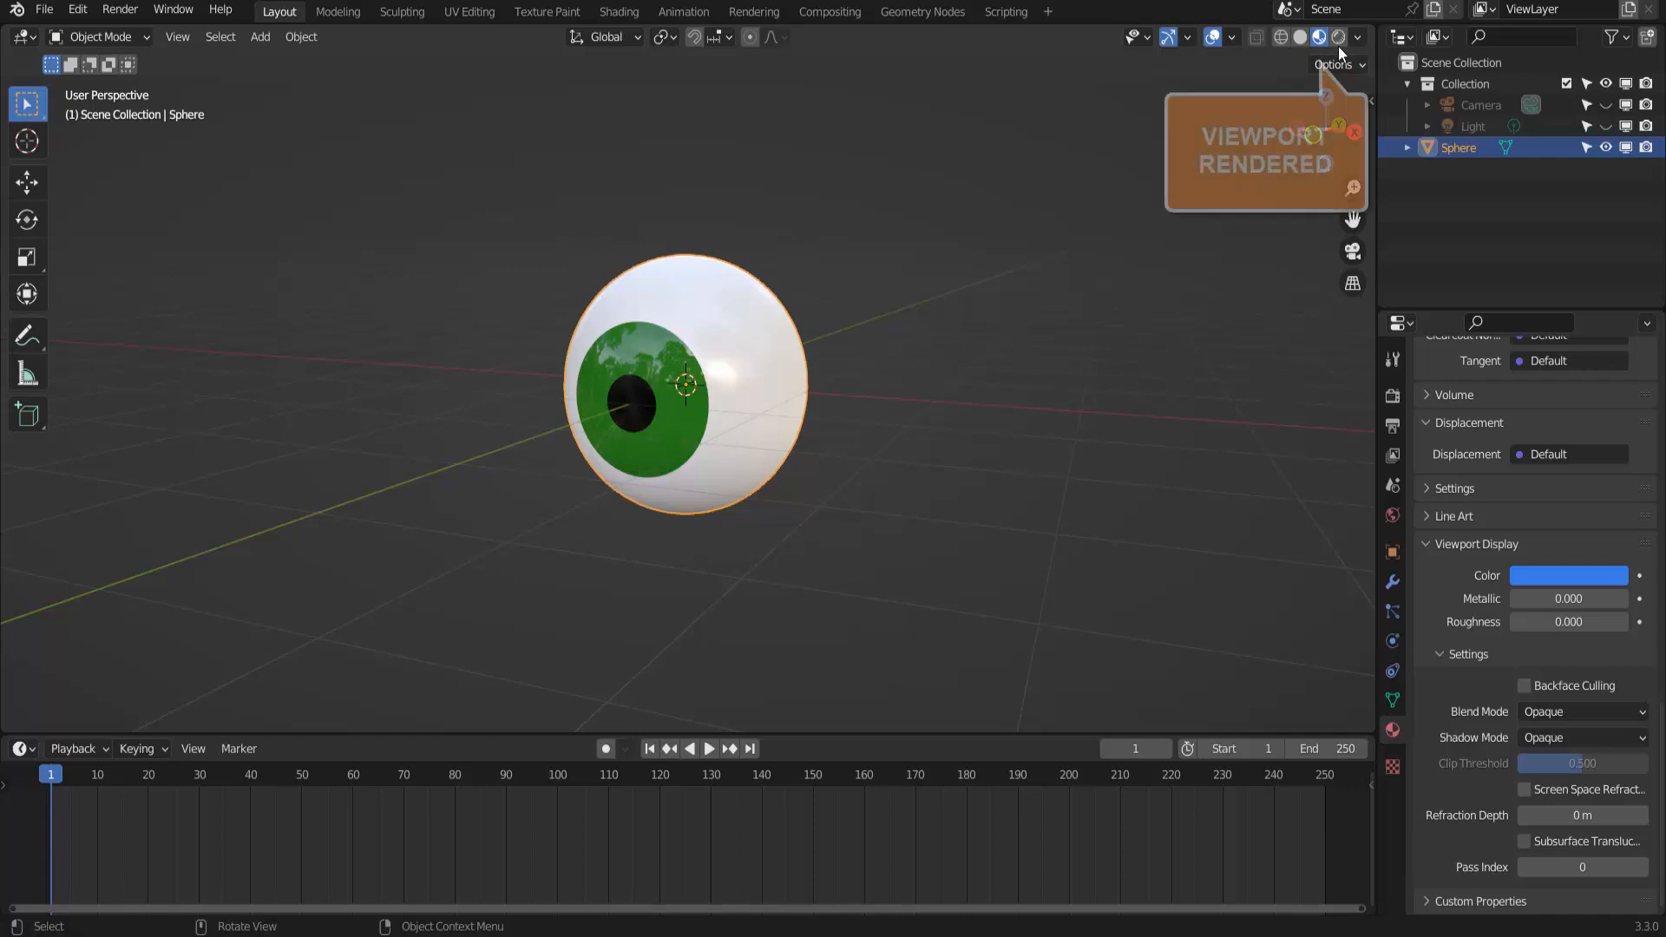
scroll(1471, 446, "up", 9)
scroll(1471, 448, "up", 15)
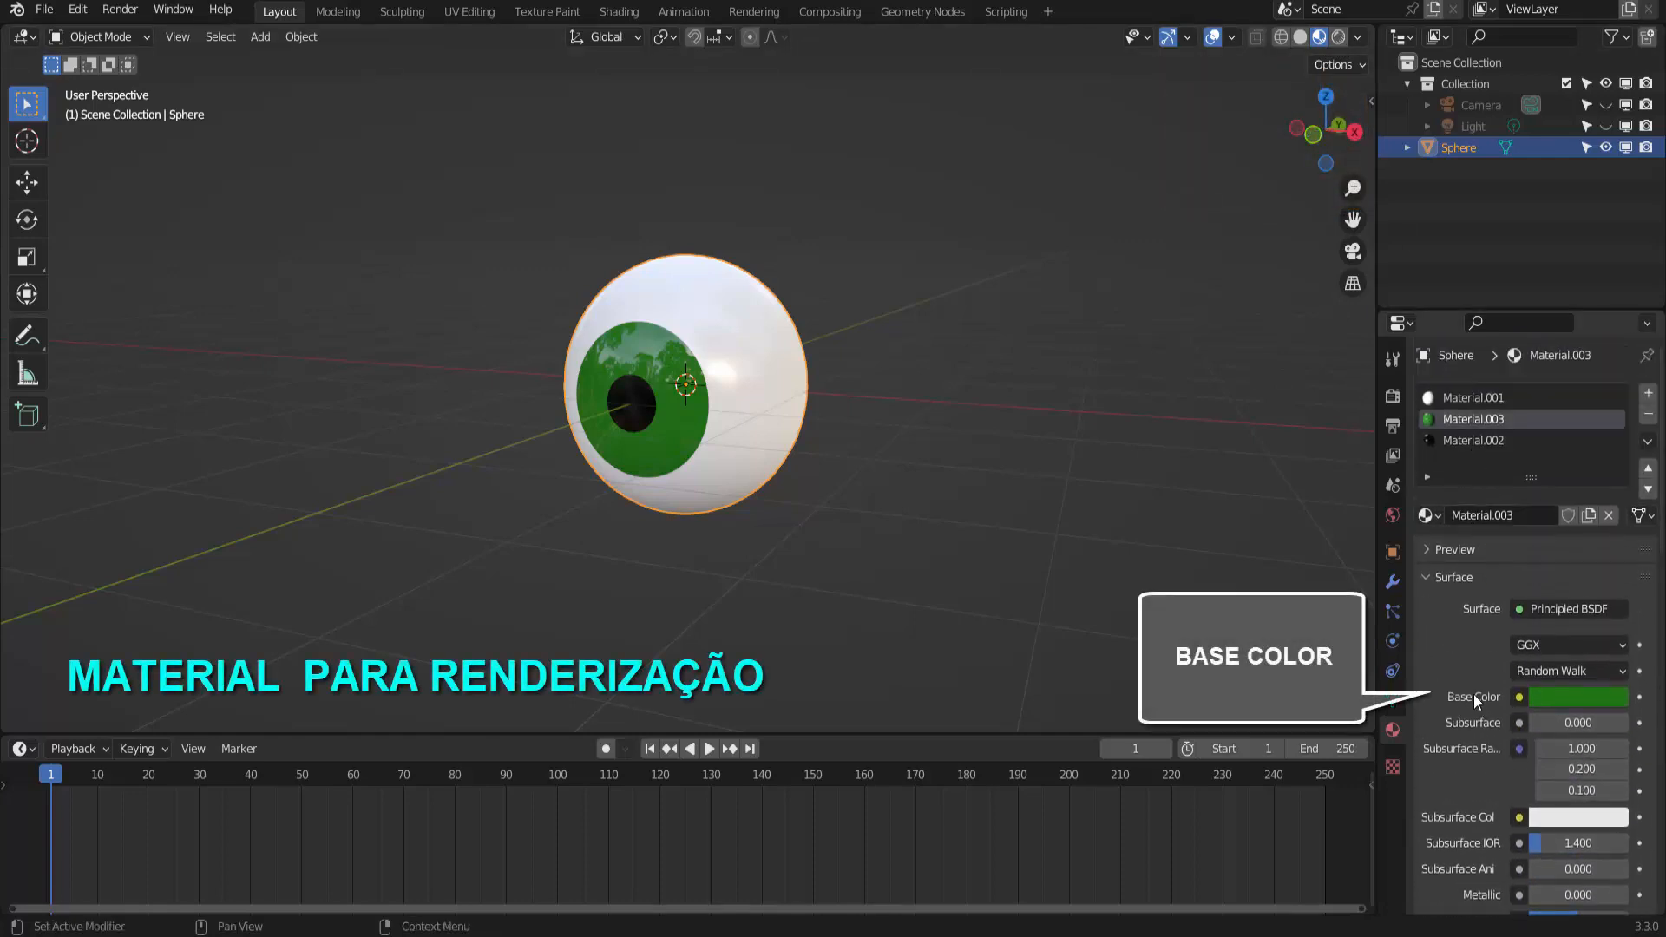
left_click(1587, 697)
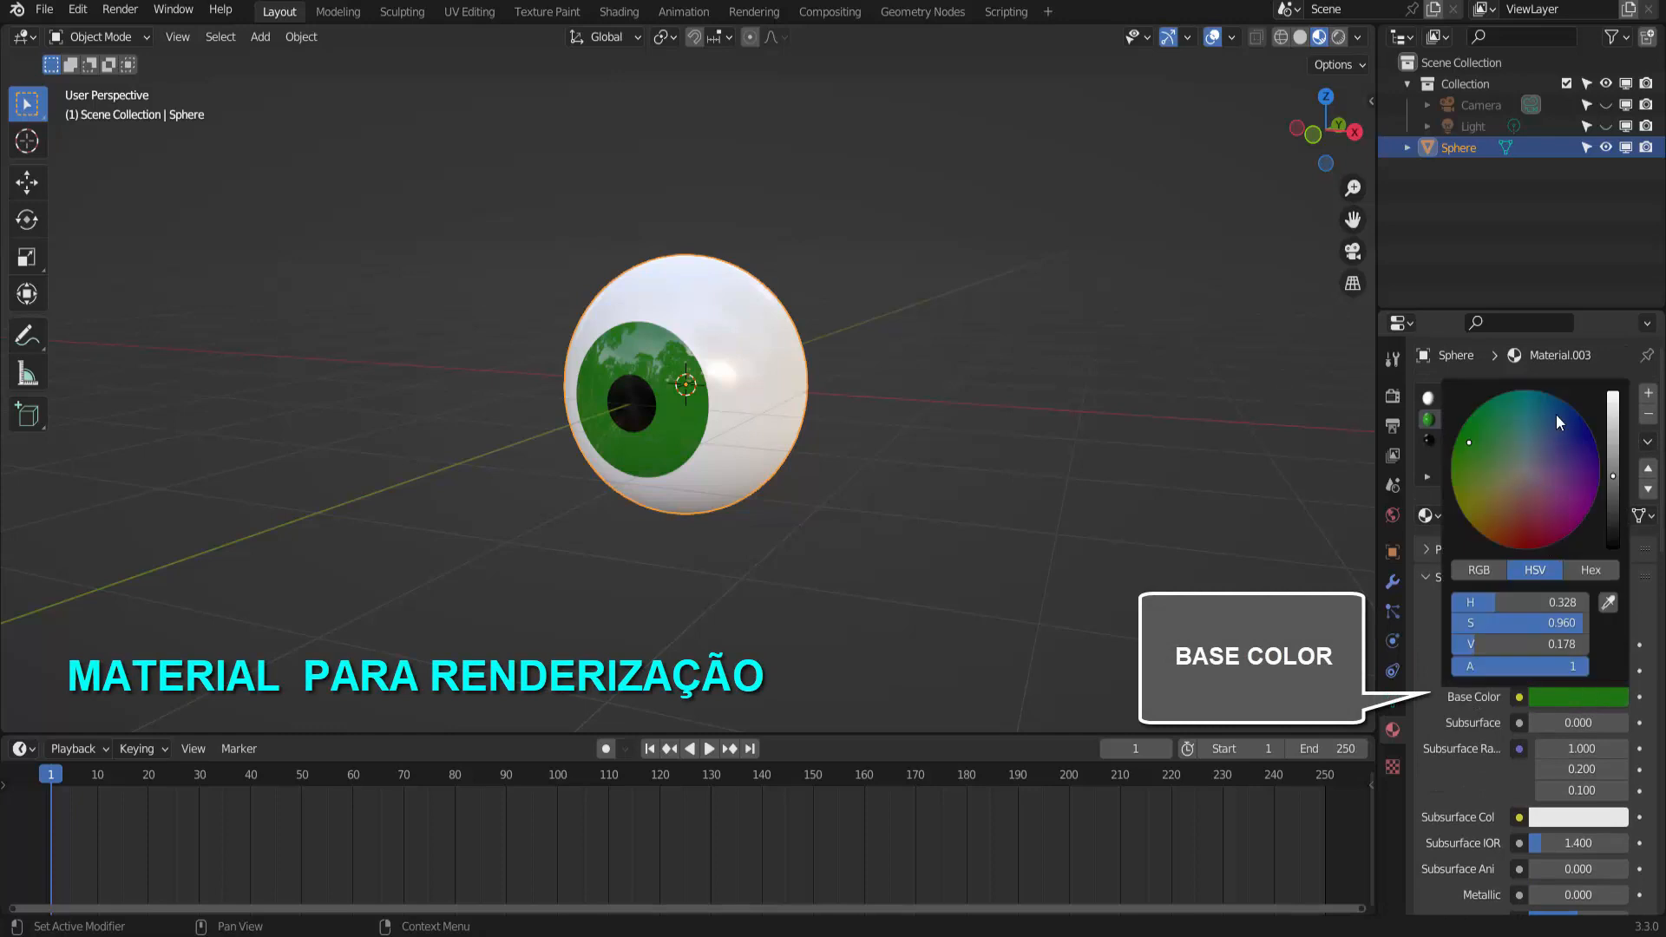
left_click_drag(1554, 420, 1557, 414)
left_click_drag(1613, 476, 1613, 442)
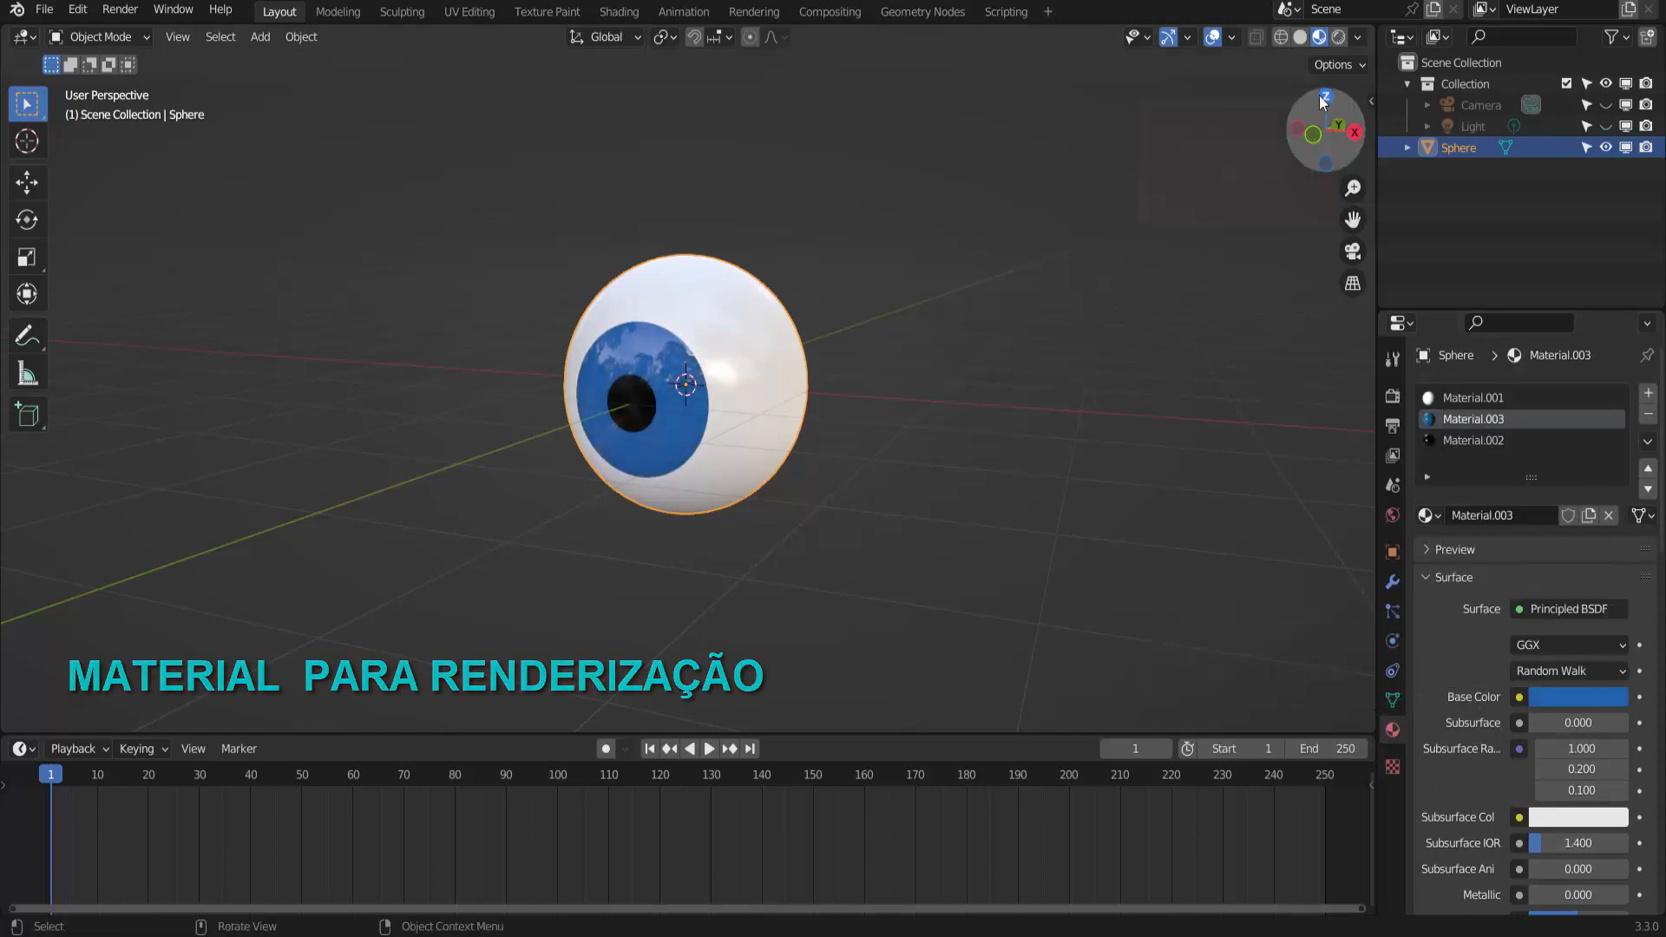
left_click(1300, 39)
Step: Add an armature at the 3D cursor in the center of the eyeball
middle_click_drag(913, 440, 930, 439)
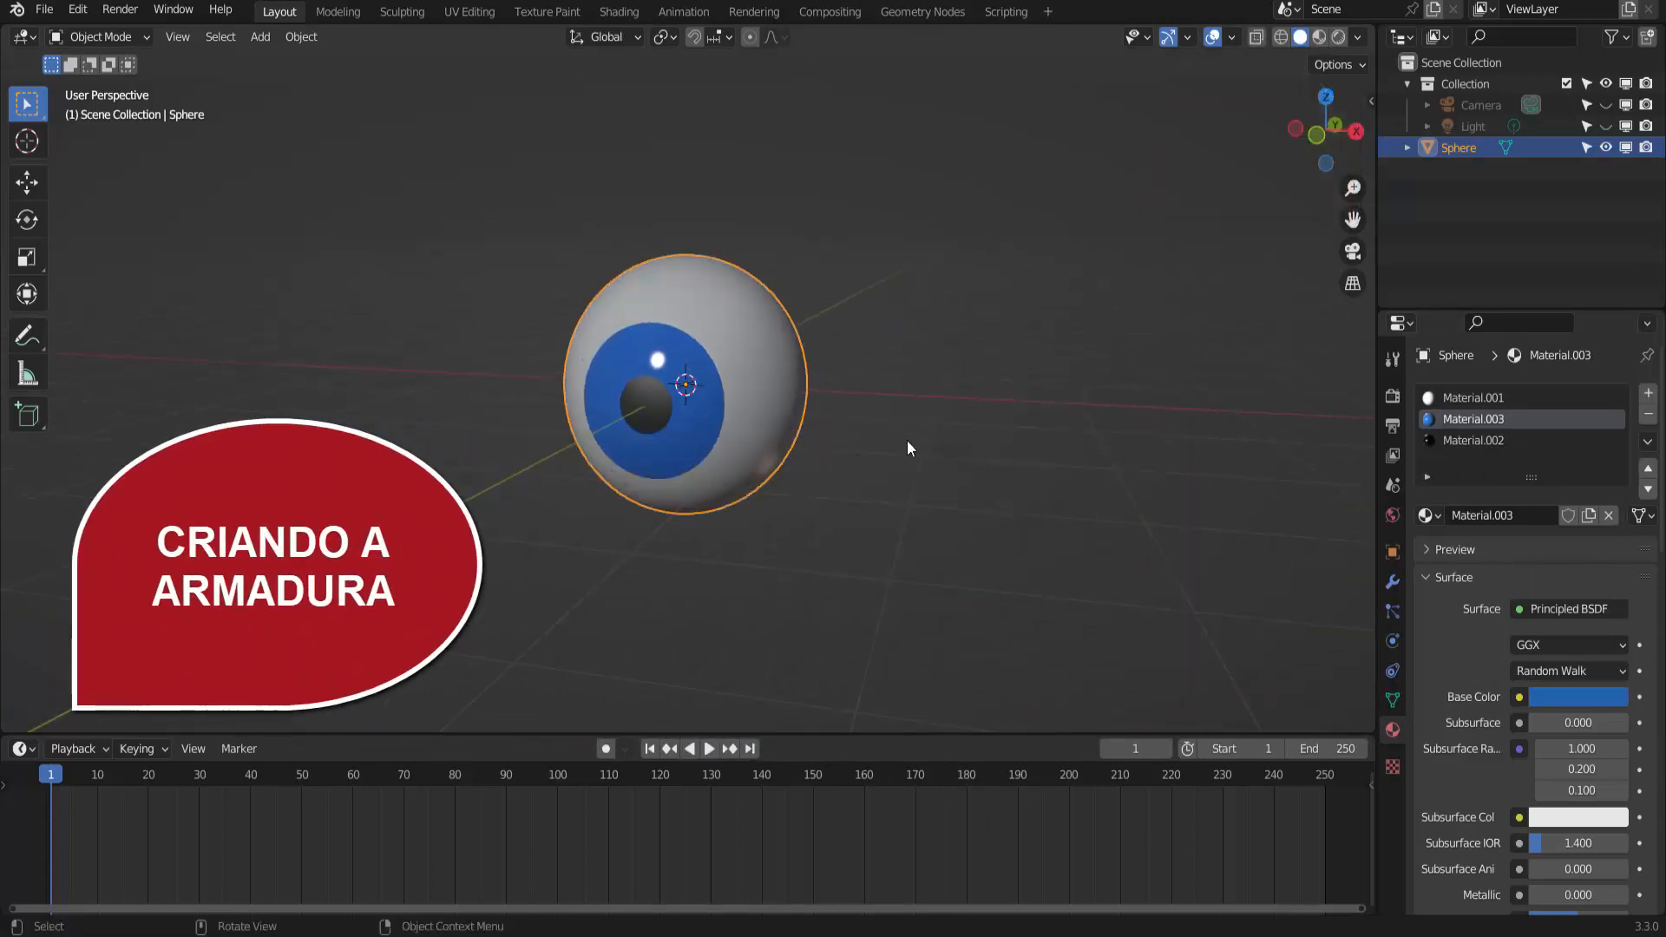
scroll(944, 425, "down", 2)
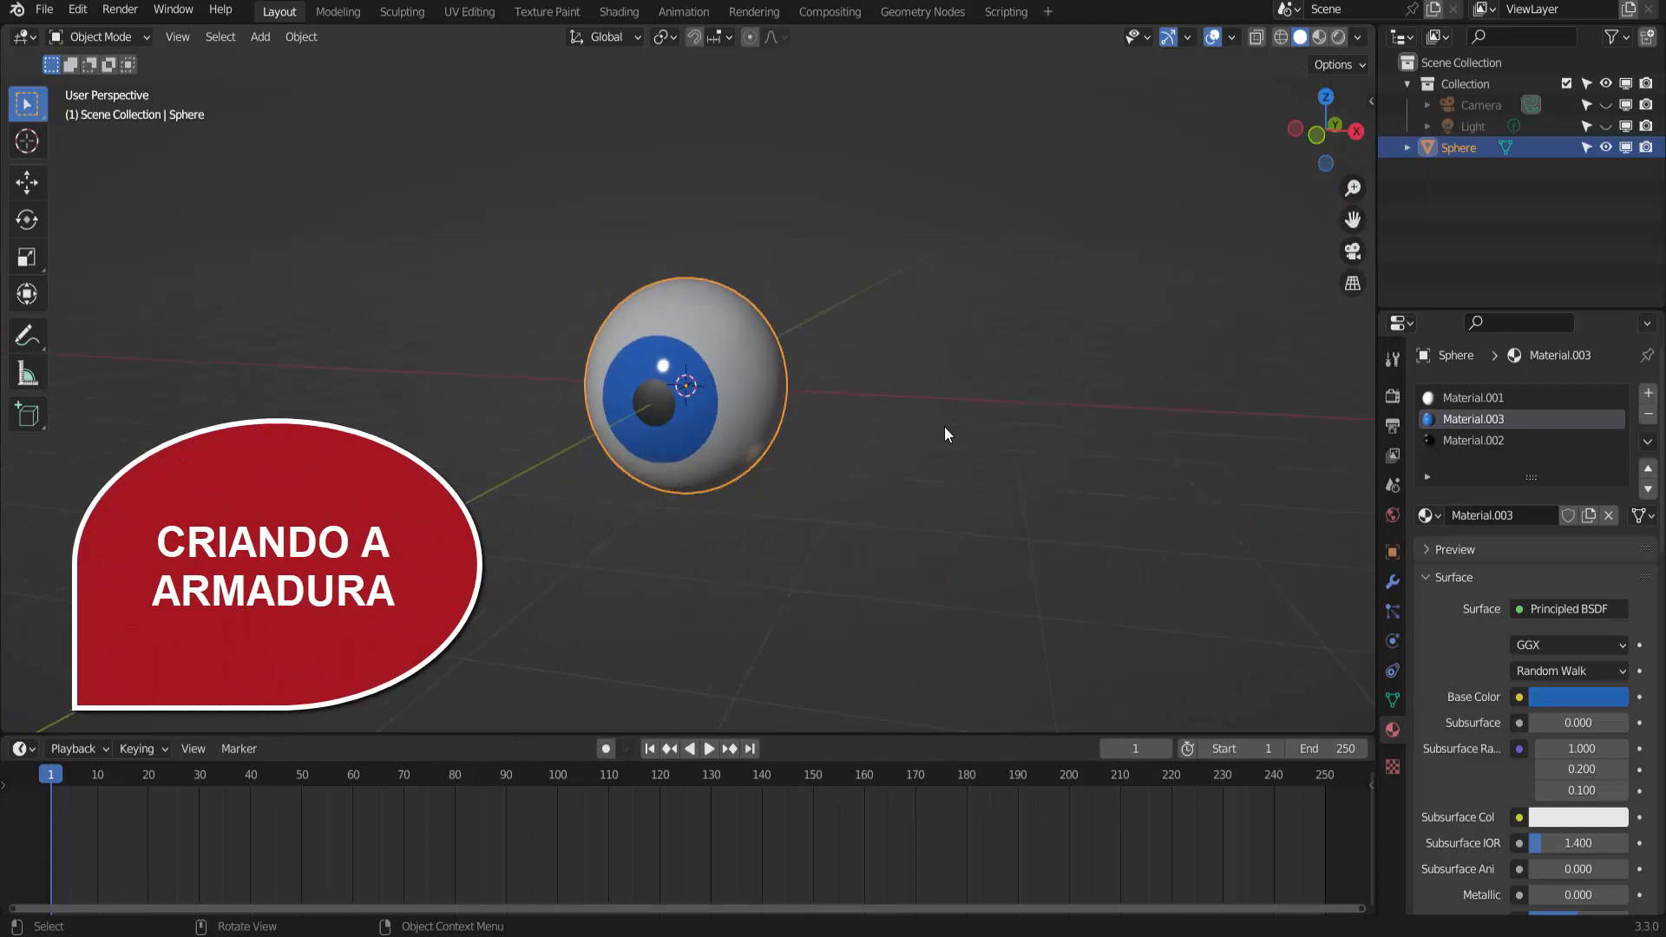
mouse_move(944, 425)
middle_mouse_down()
mouse_move(890, 418)
mouse_move(956, 395)
mouse_move(918, 434)
middle_mouse_up()
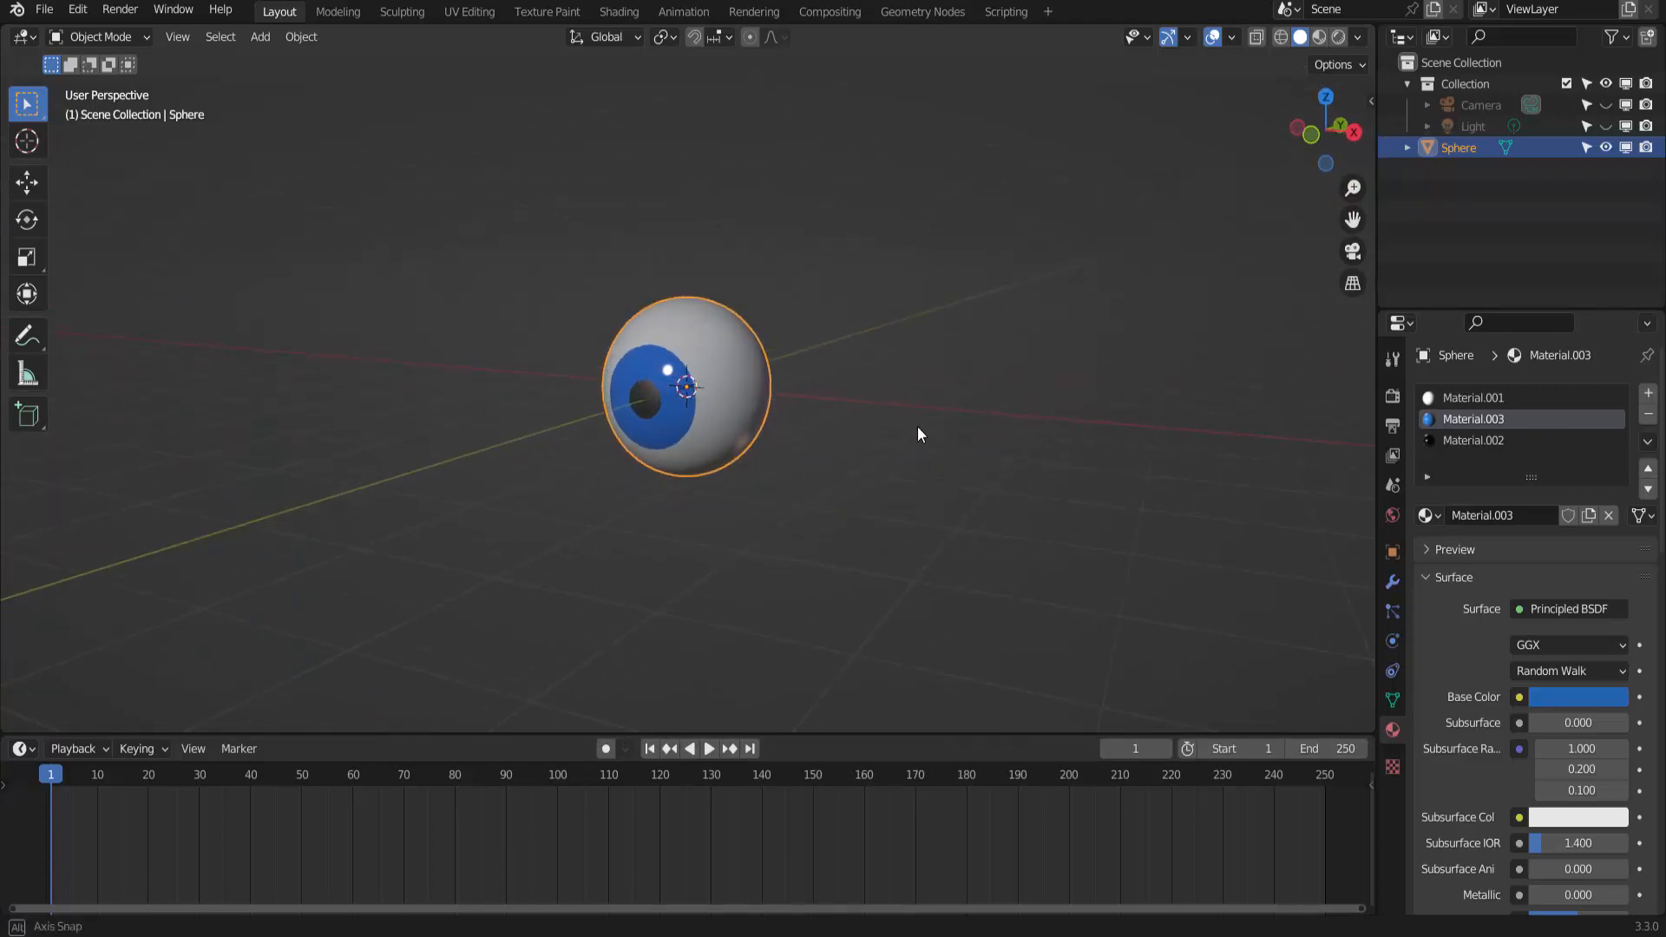
scroll(918, 434, "up", 2)
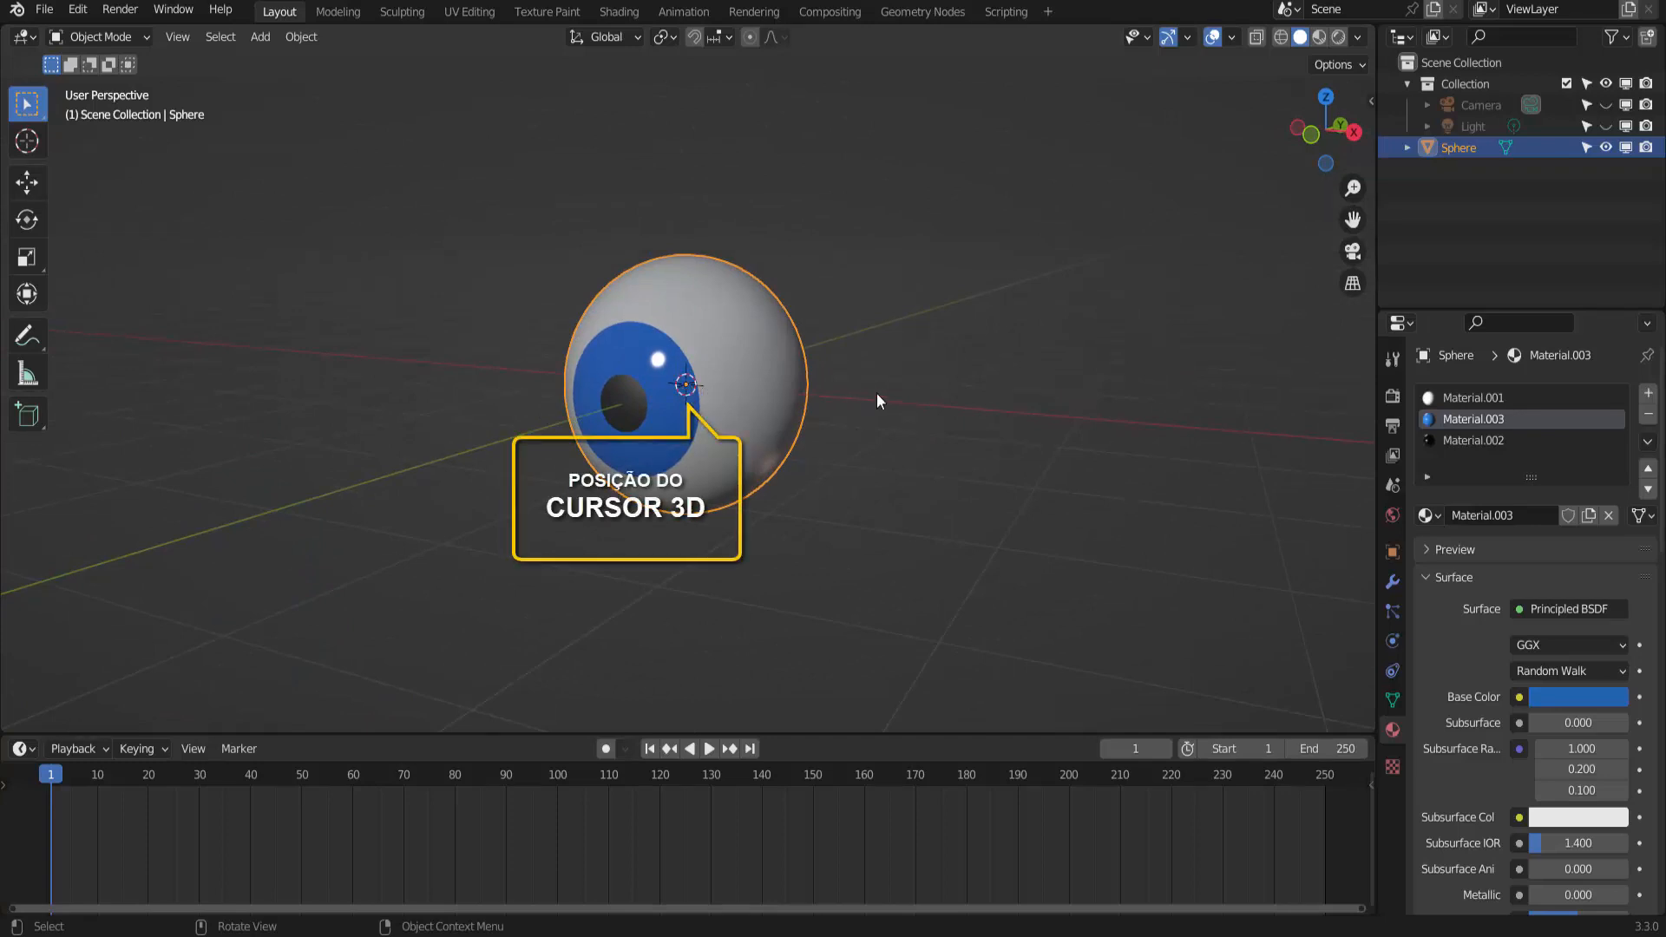
scroll(877, 394, "down", 2)
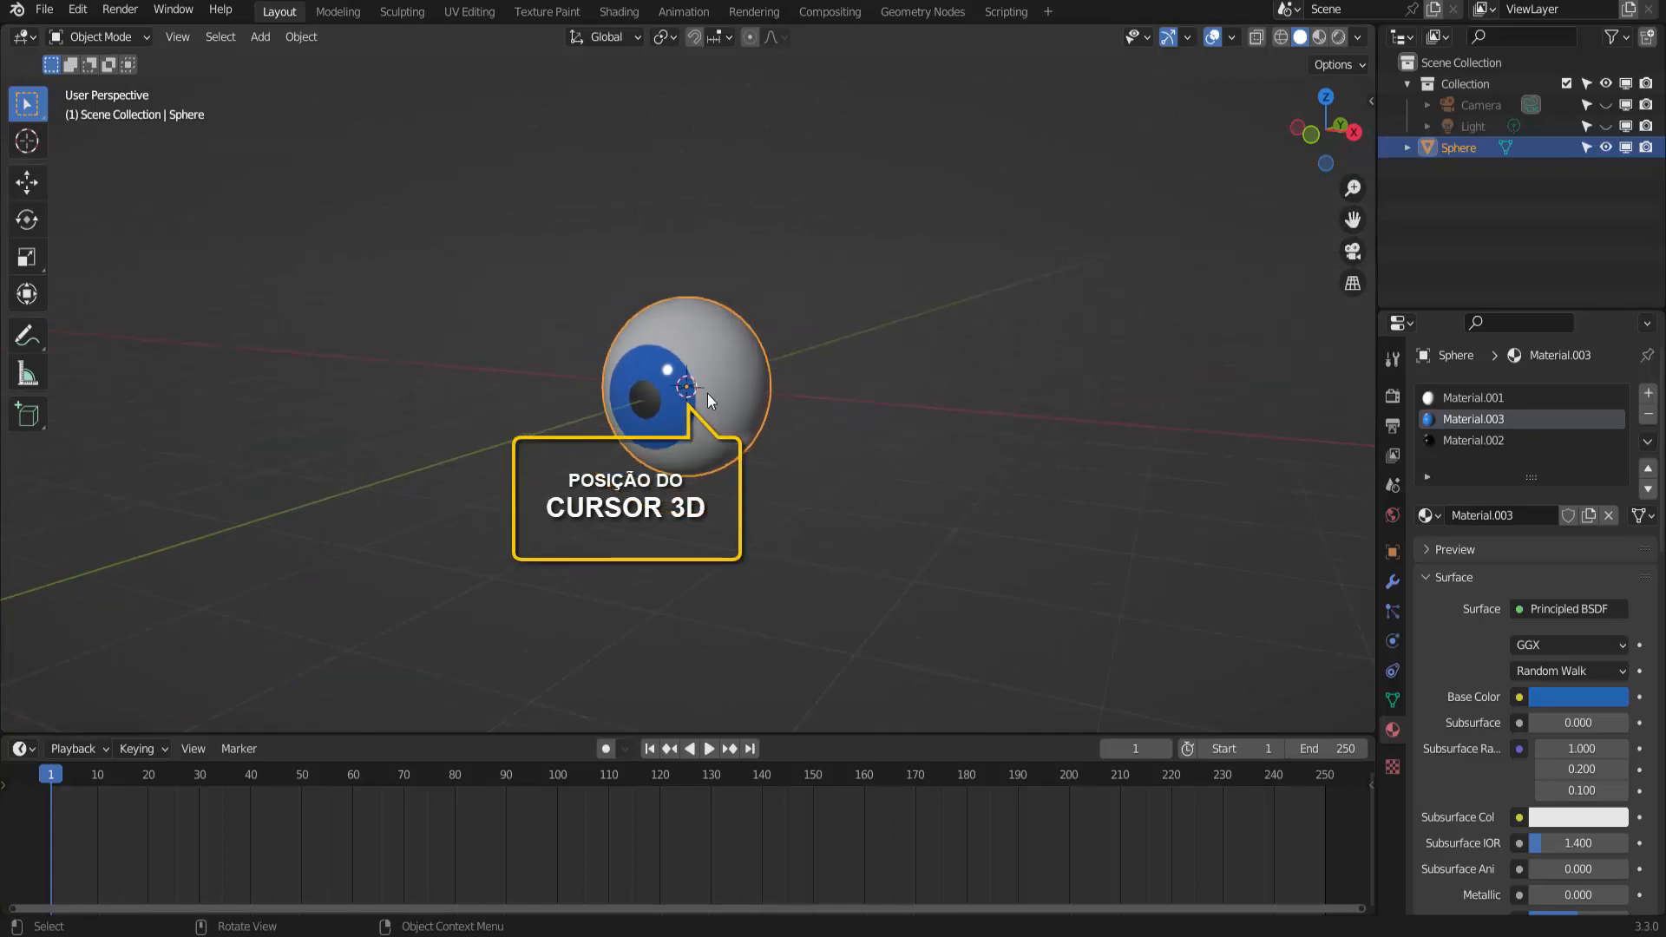
left_click(261, 37)
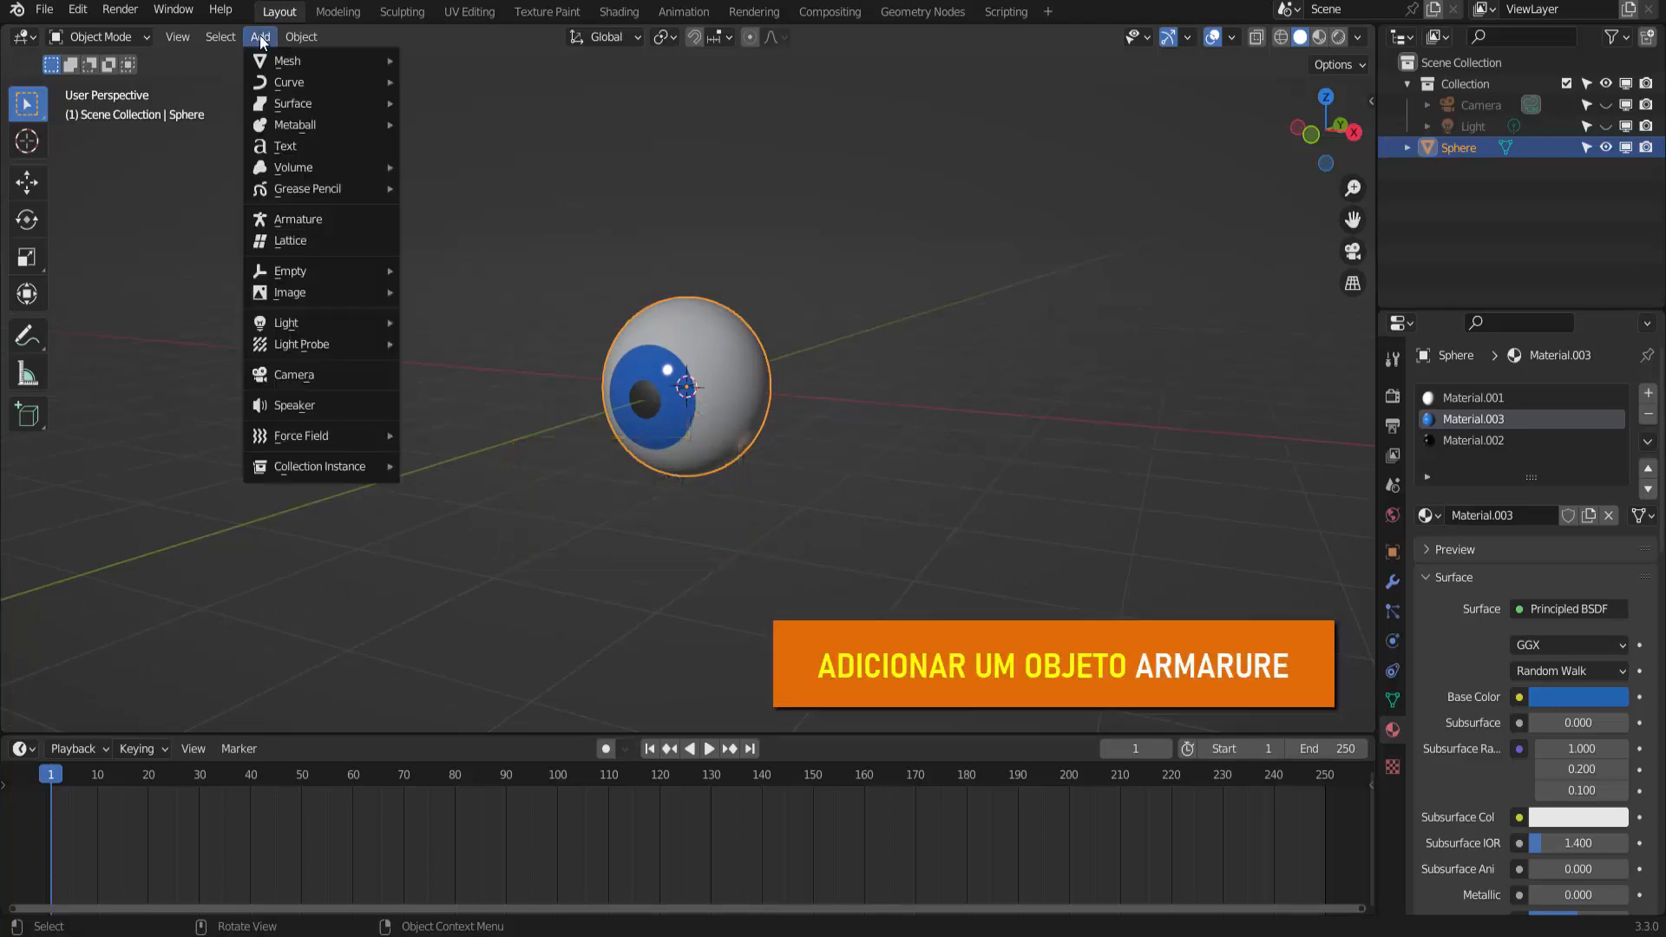
mouse_move(314, 292)
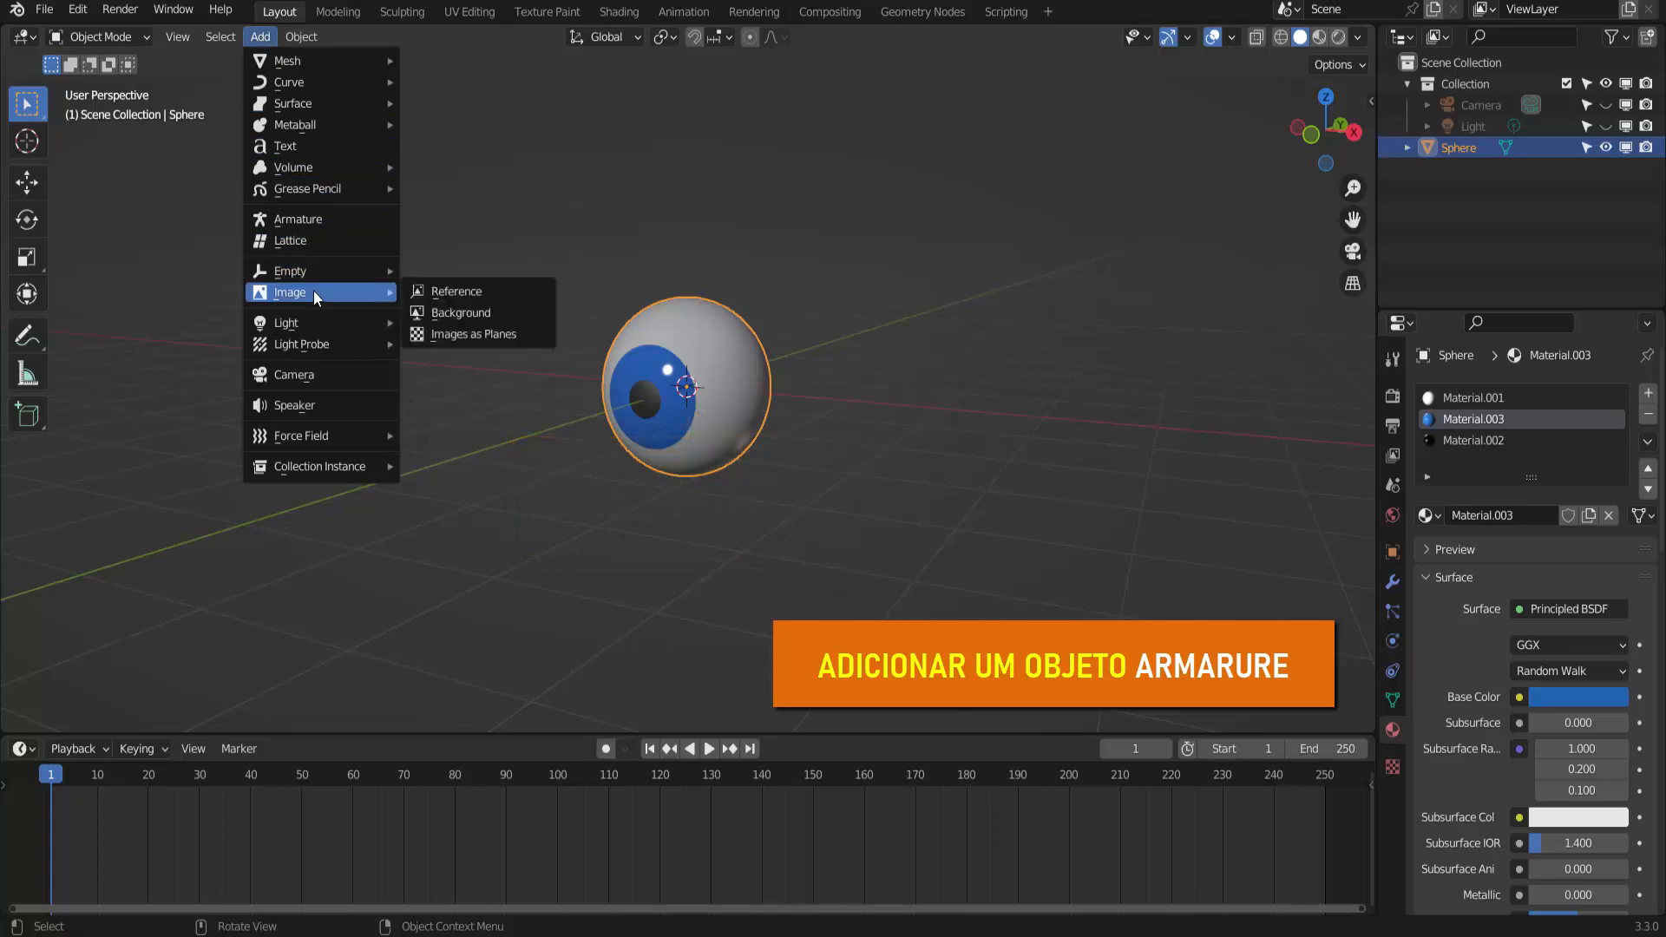
left_click(307, 222)
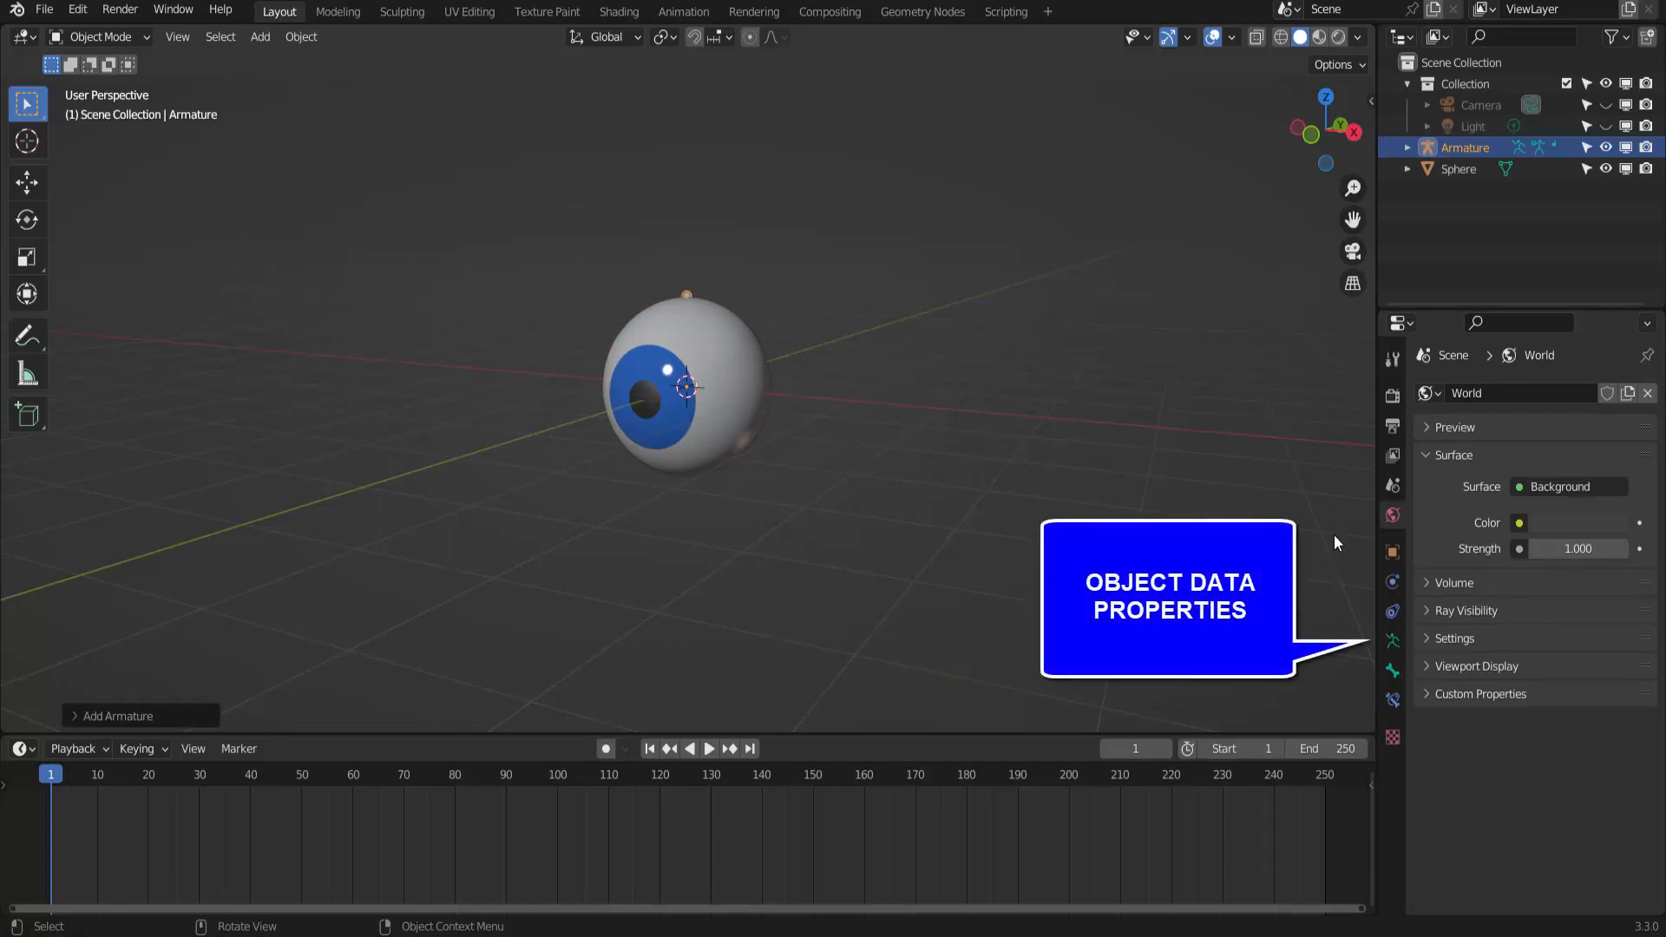
Step: Enable In Front in the armature's viewport display settings so its bone shows through the eyeball
left_click(1395, 643)
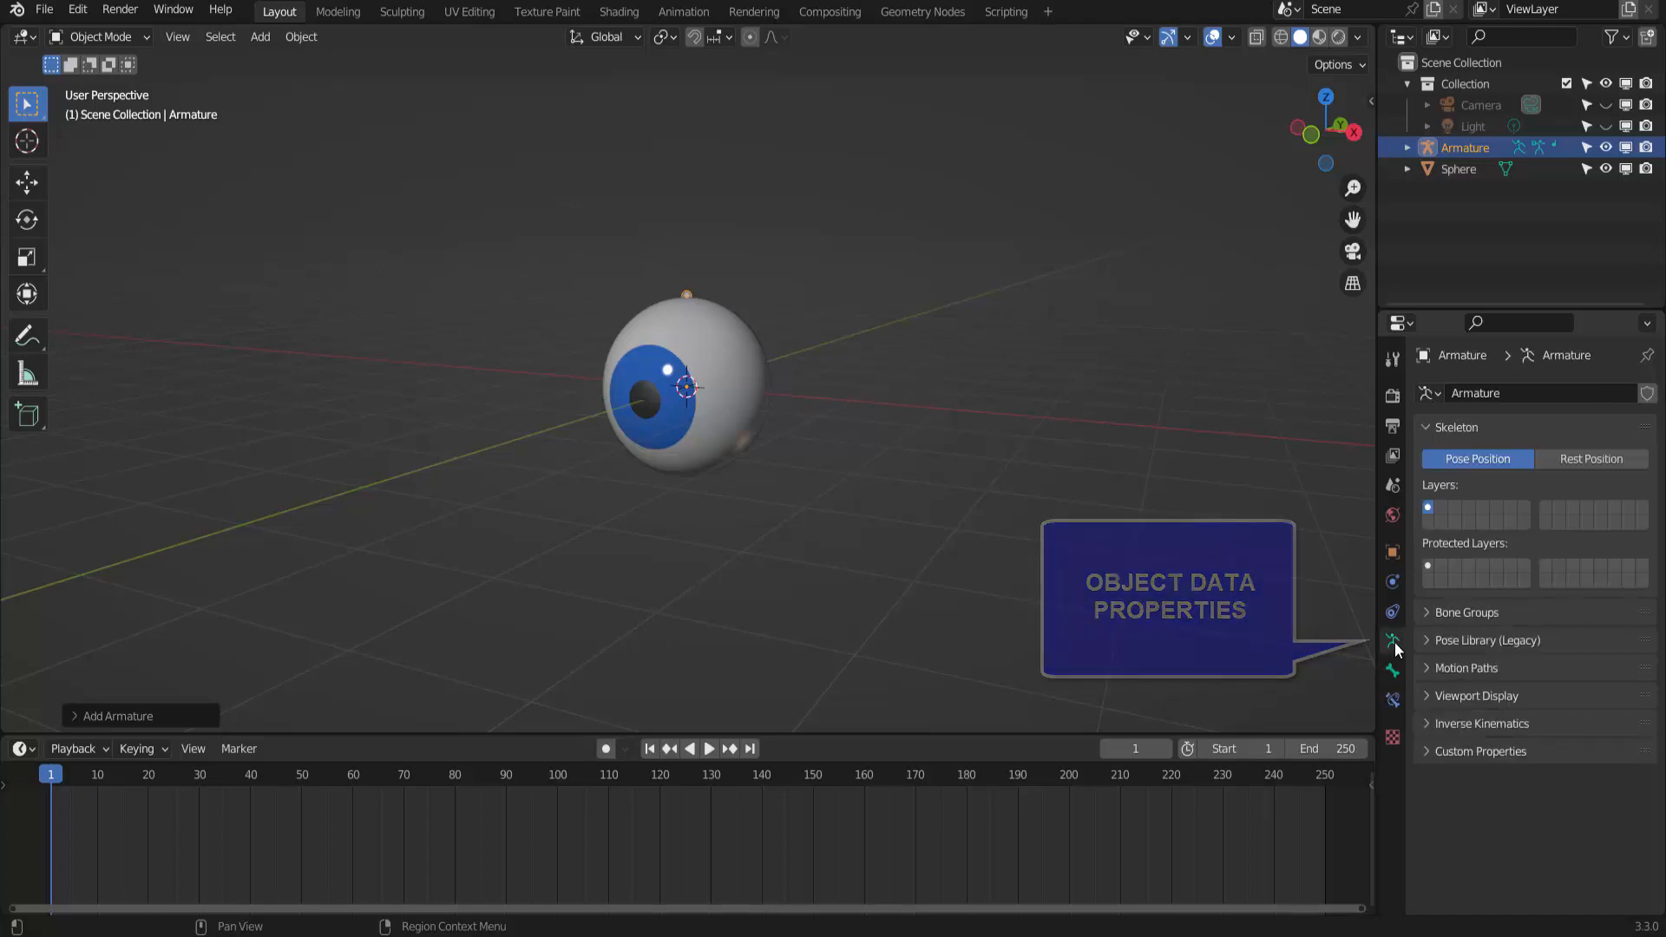
left_click(1426, 696)
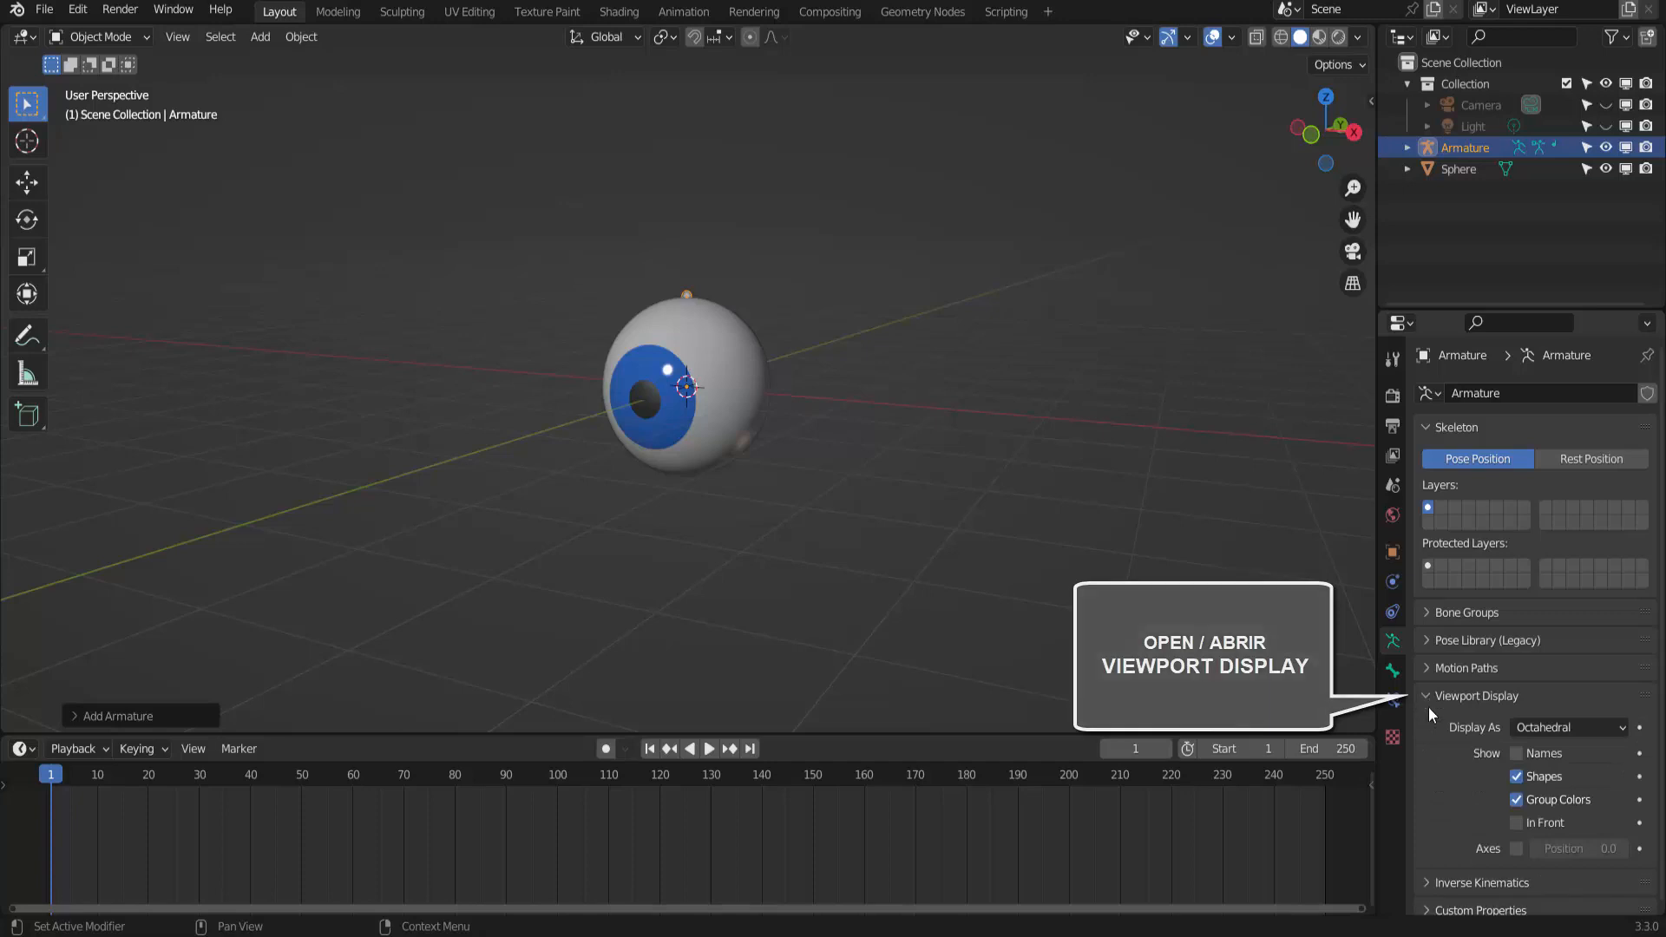
left_click(1517, 823)
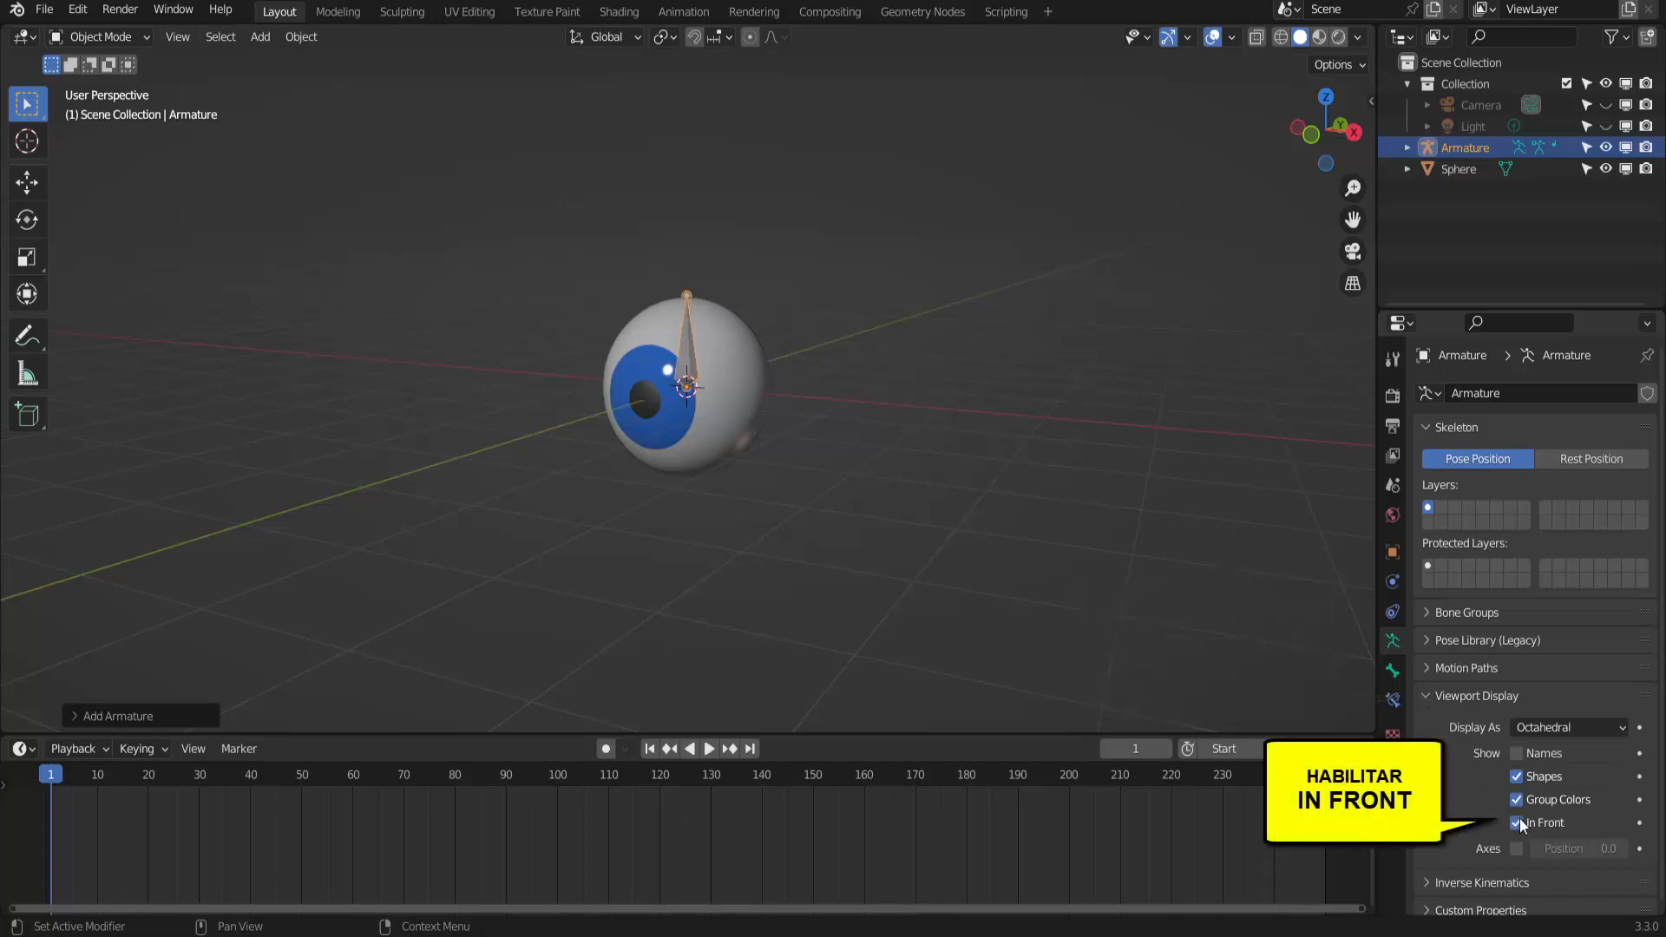
Step: Rotate the armature 90 degrees around the X axis so its bone points through the pupil
scroll(815, 408, "up", 1)
scroll(818, 414, "up", 1)
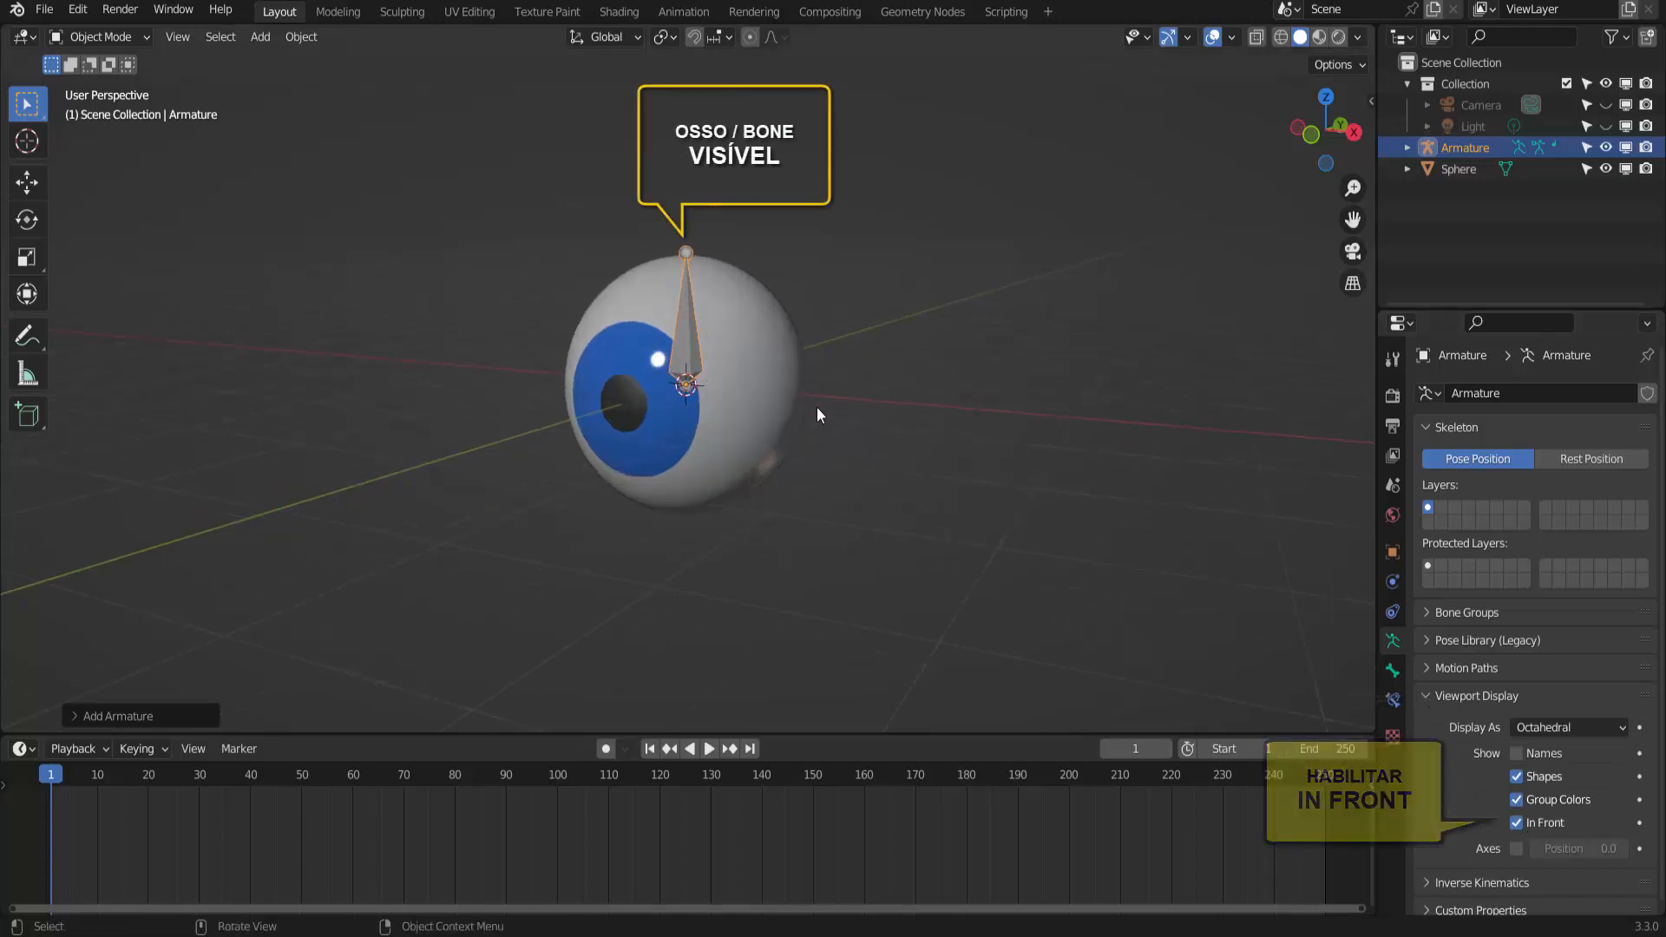
middle_click_drag(919, 429, 888, 440)
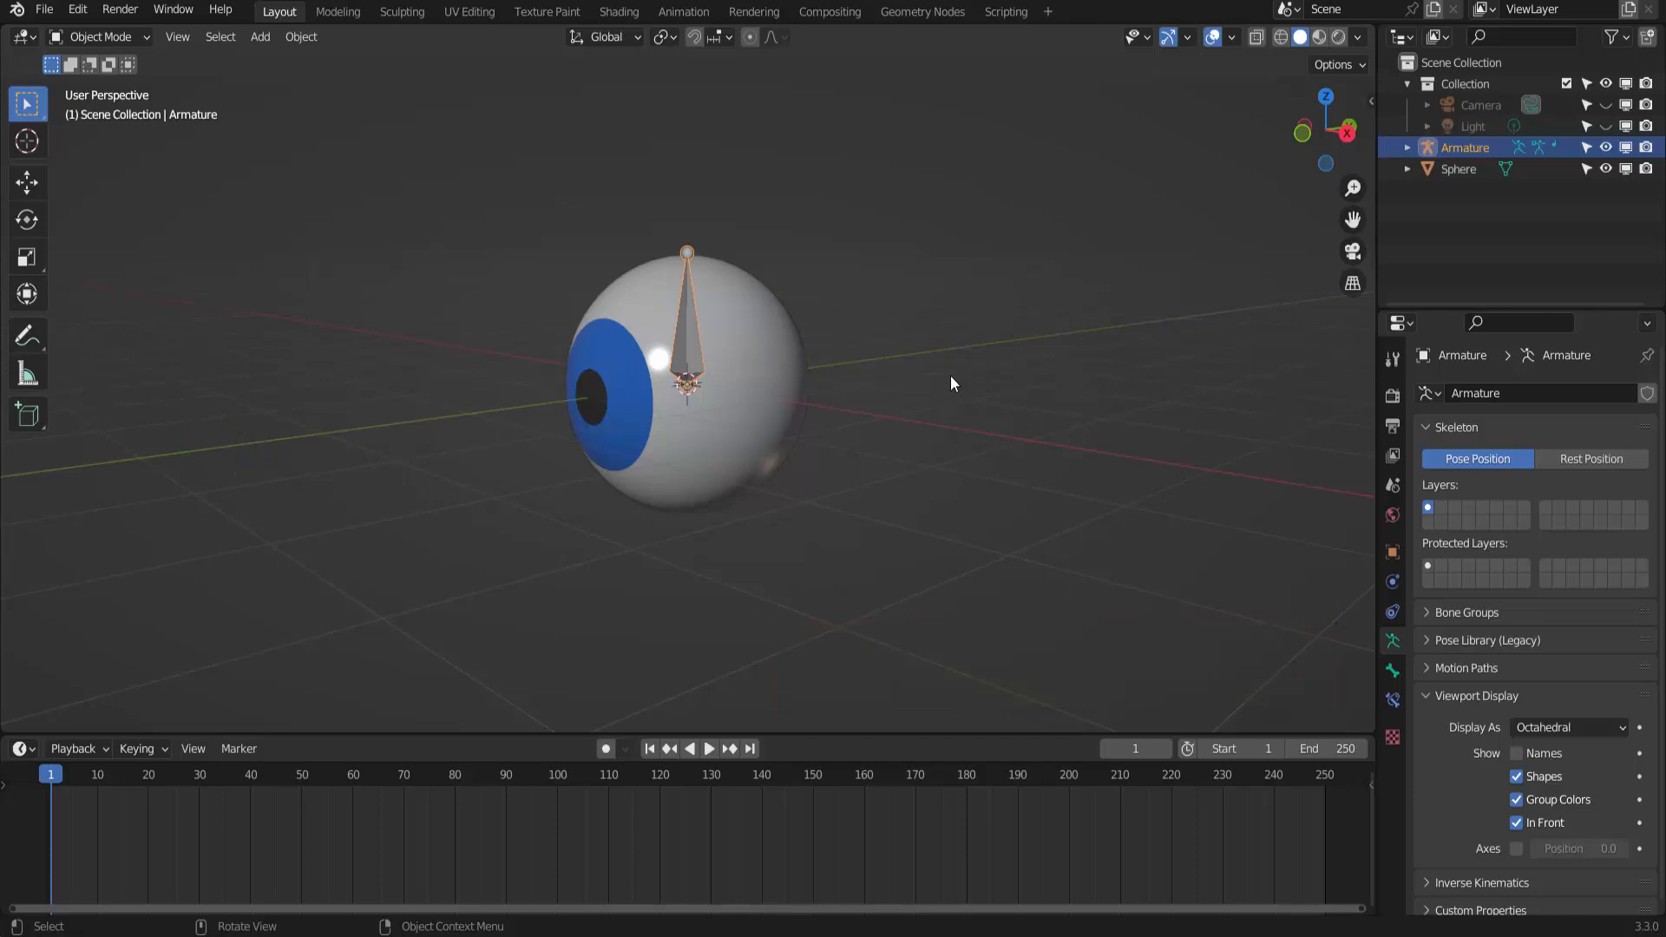
key("r")
key("x")
key("9")
key("0")
left_click(743, 376)
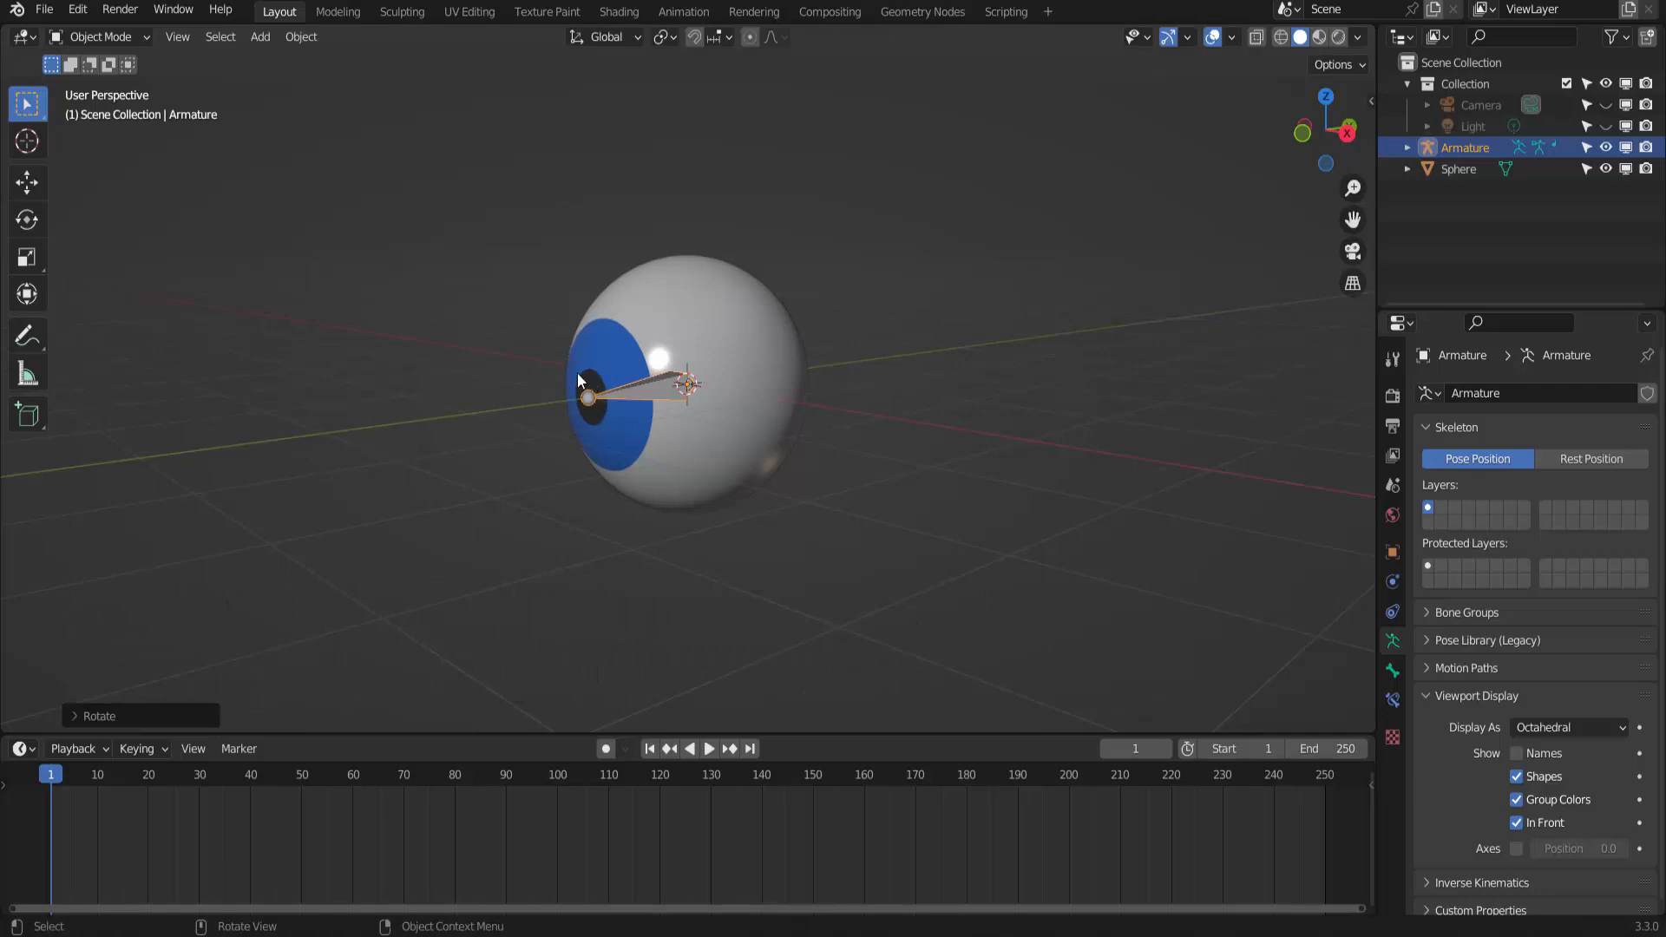
Step: Enter Edit Mode on the armature and add a second bone at the center of the eyeball
scroll(914, 451, "down", 1)
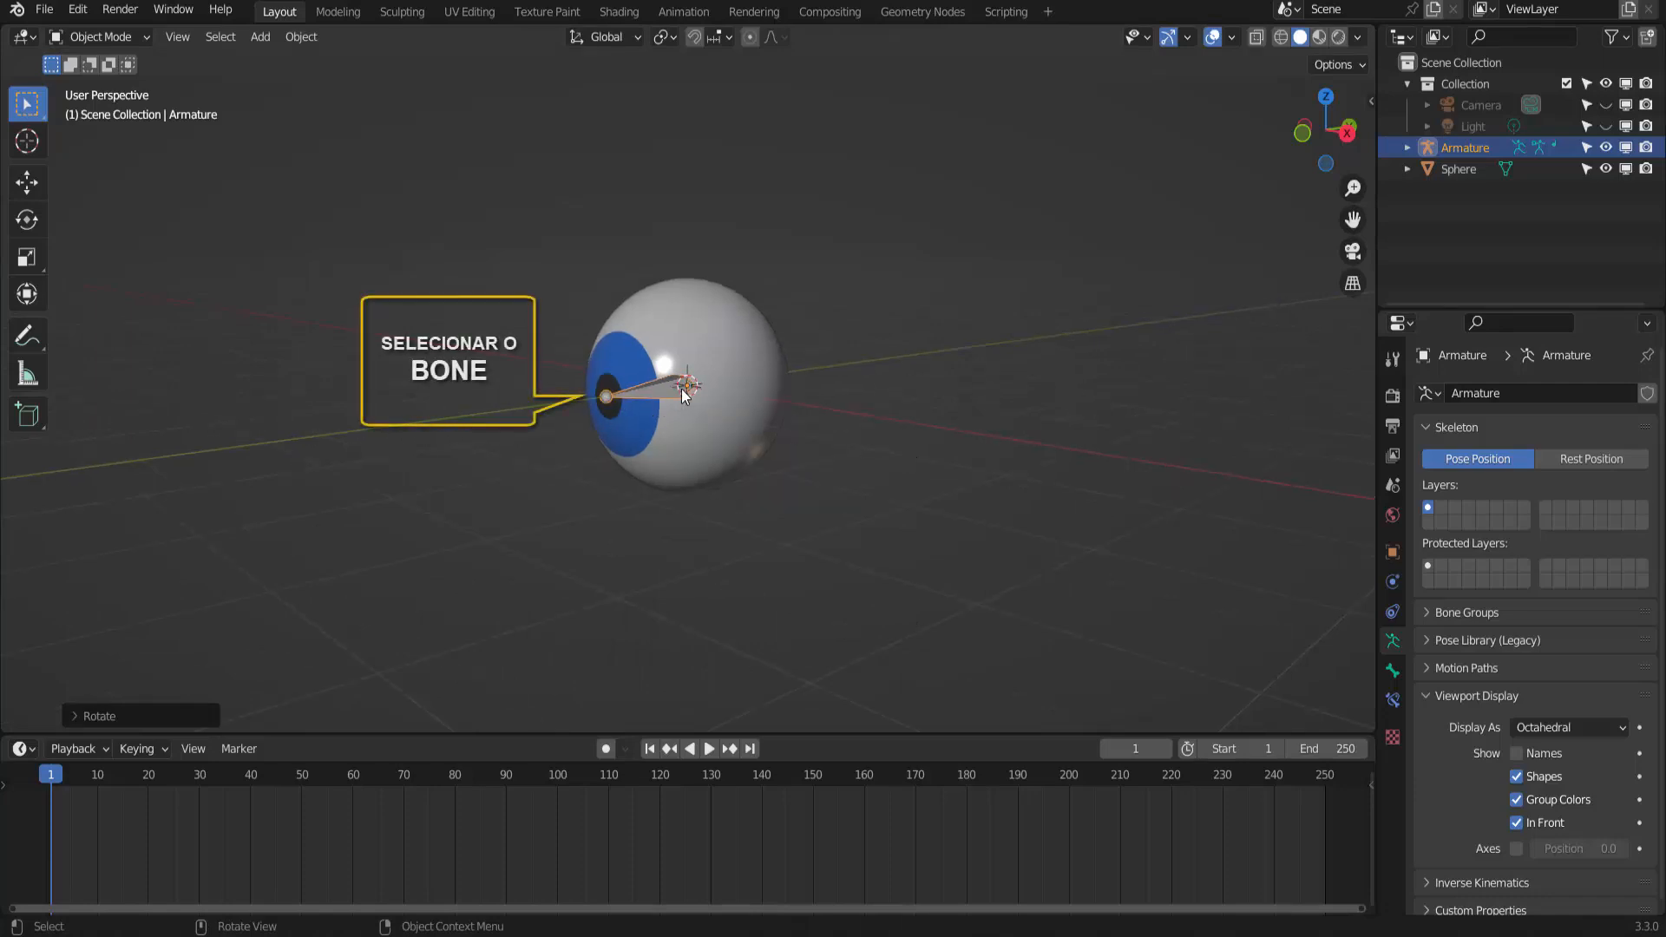
left_click(114, 38)
left_click(110, 76)
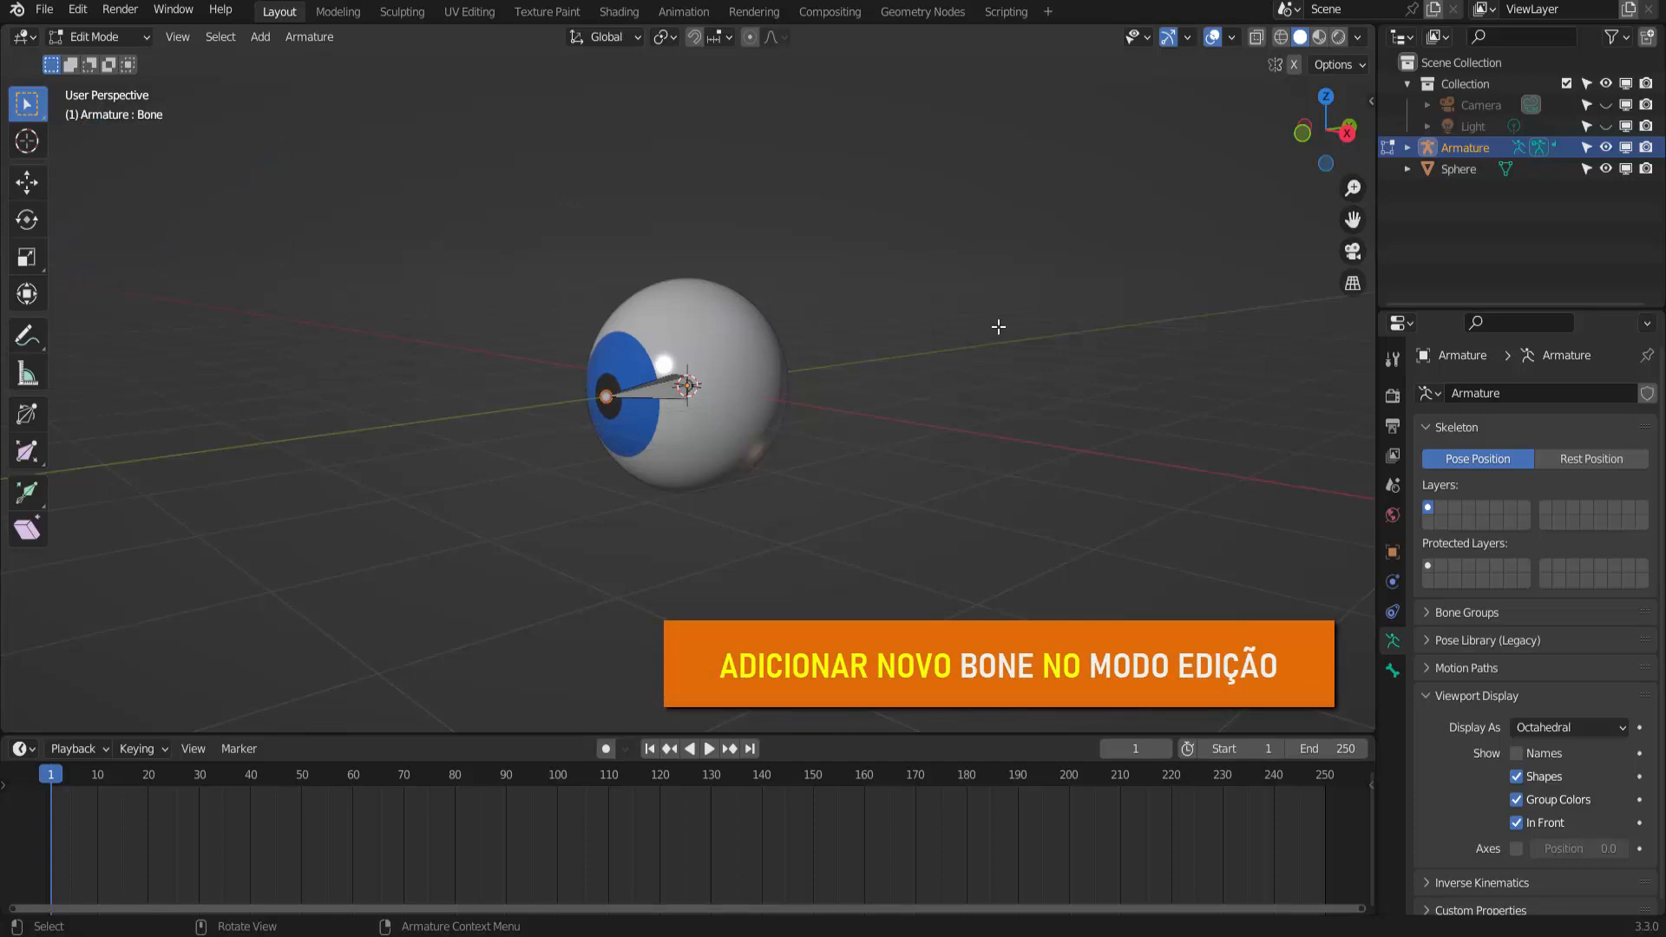
key("shift+a")
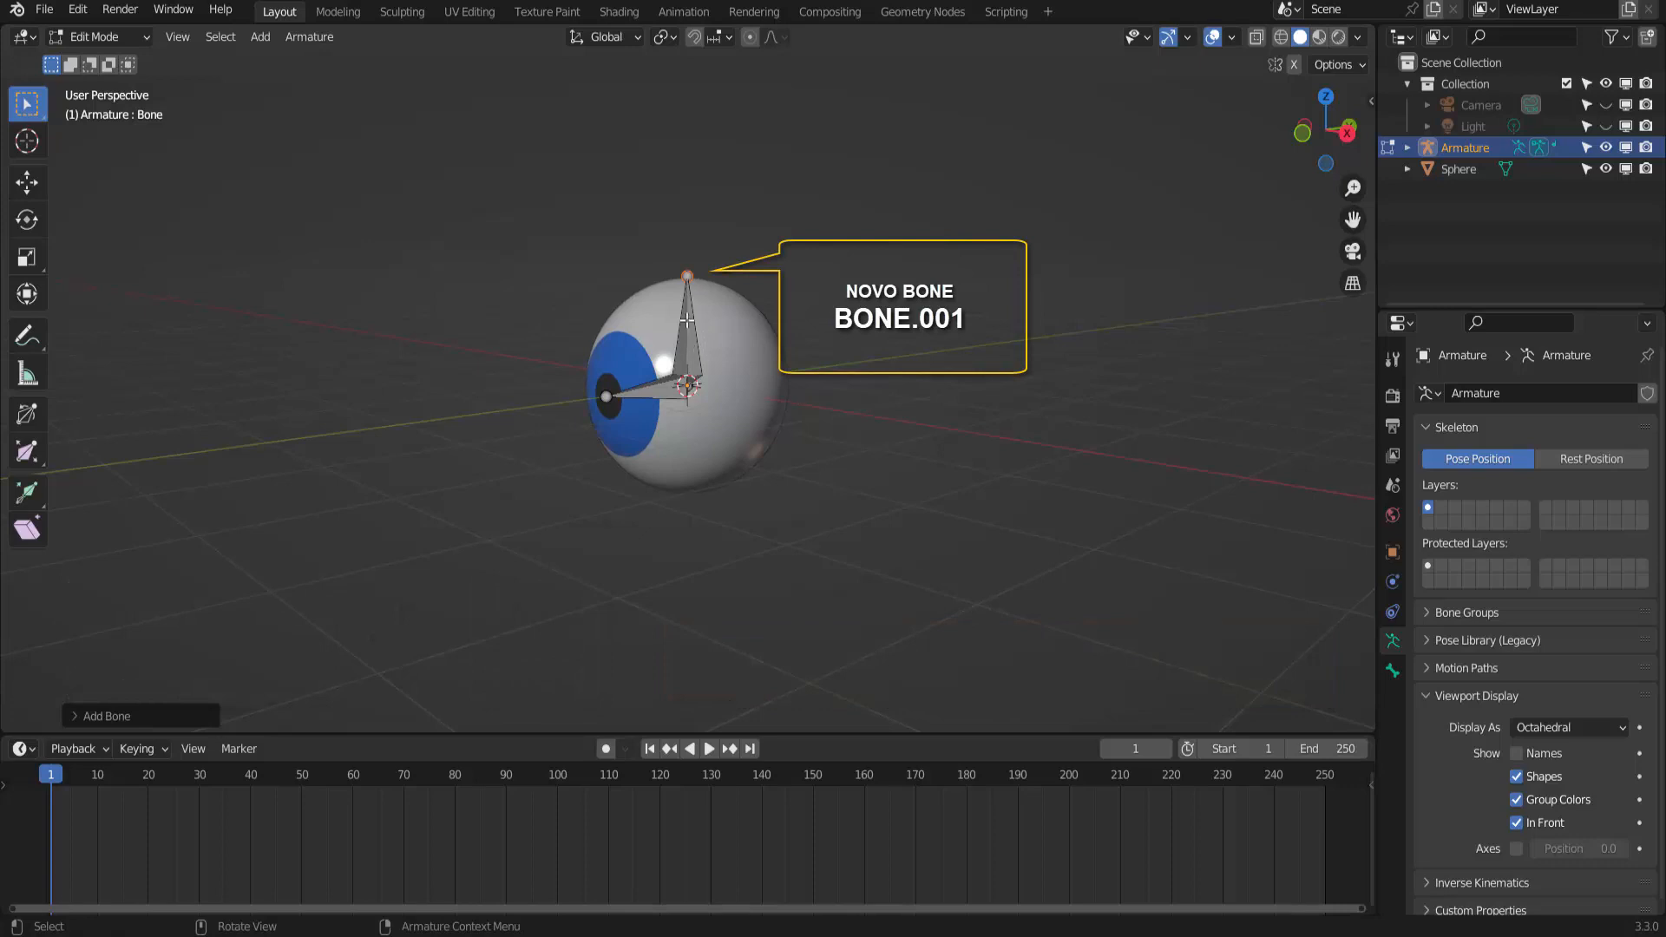
Step: Select the whole new upright bone and move it along the Y axis to well in front of the eye
key("l")
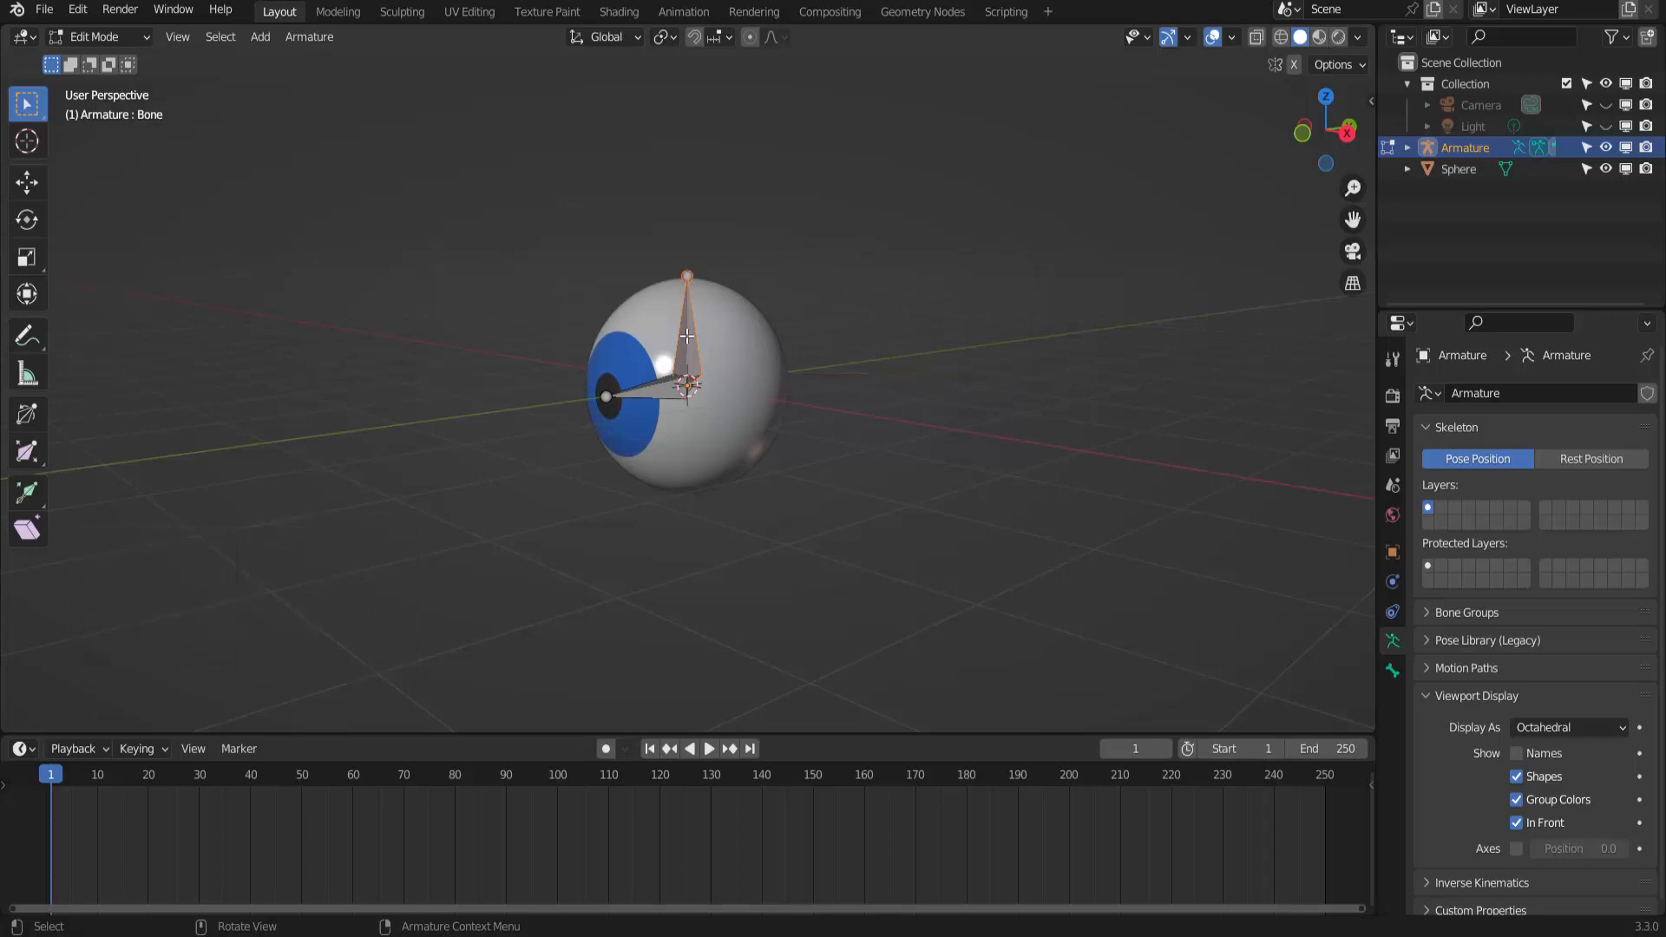
left_click(27, 182)
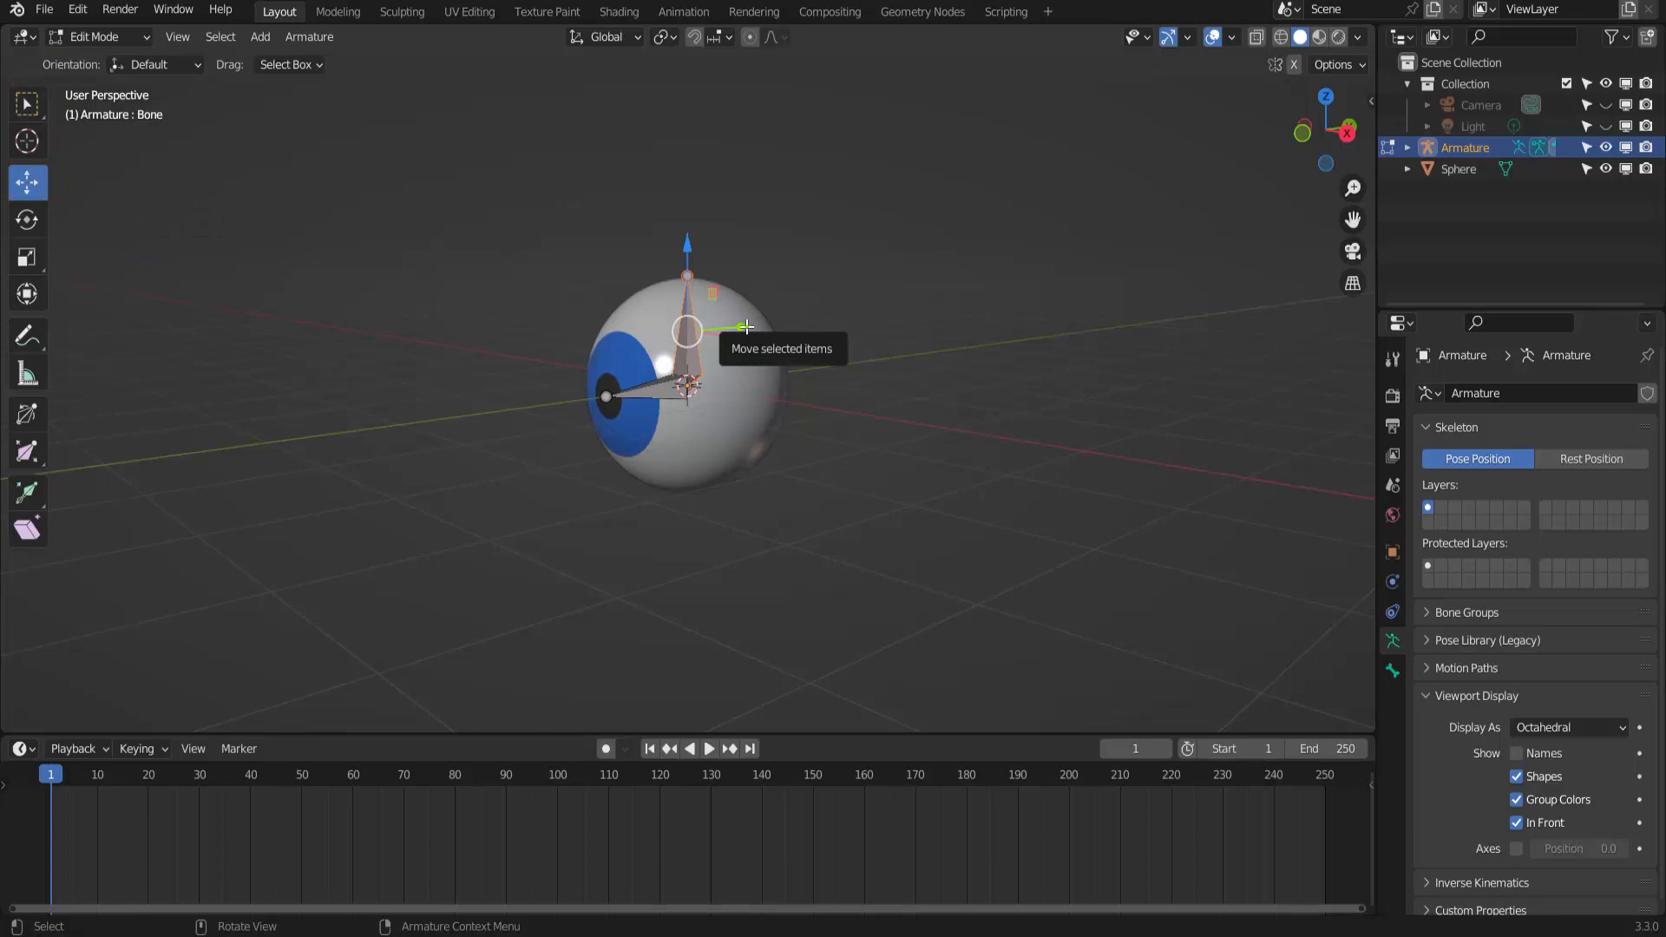
left_click_drag(746, 327, 292, 340)
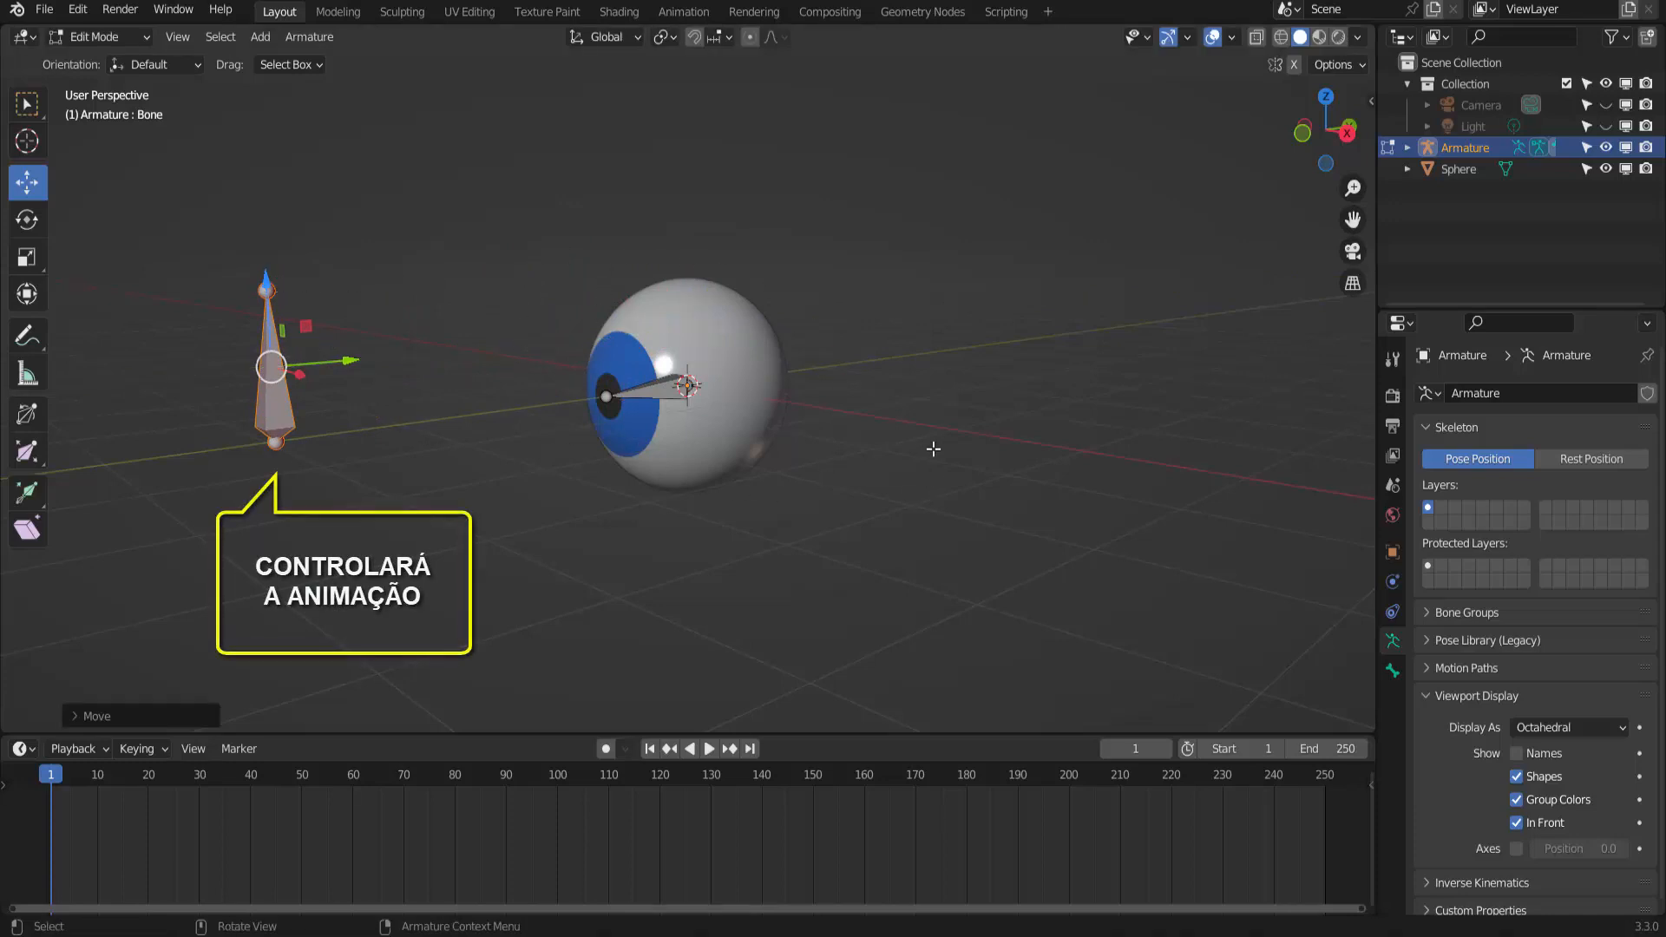
Step: Switch the armature to Pose Mode and add a Damped Track constraint to the bone inside the eye
middle_click_drag(930, 435, 963, 442)
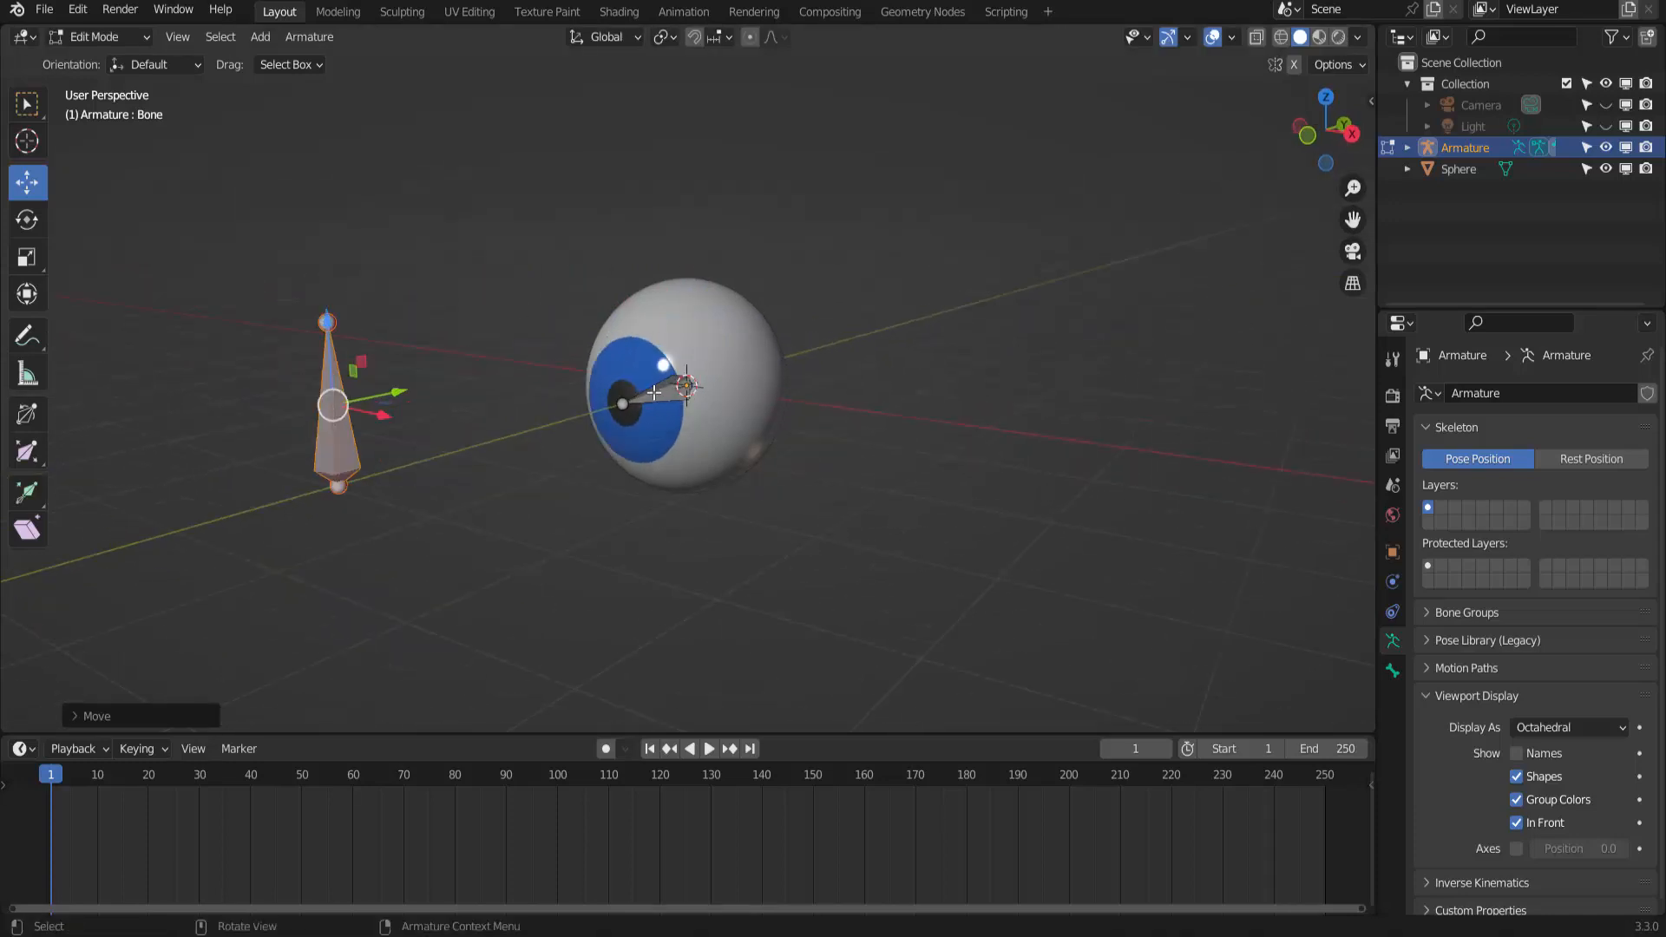
left_click(90, 35)
left_click(101, 106)
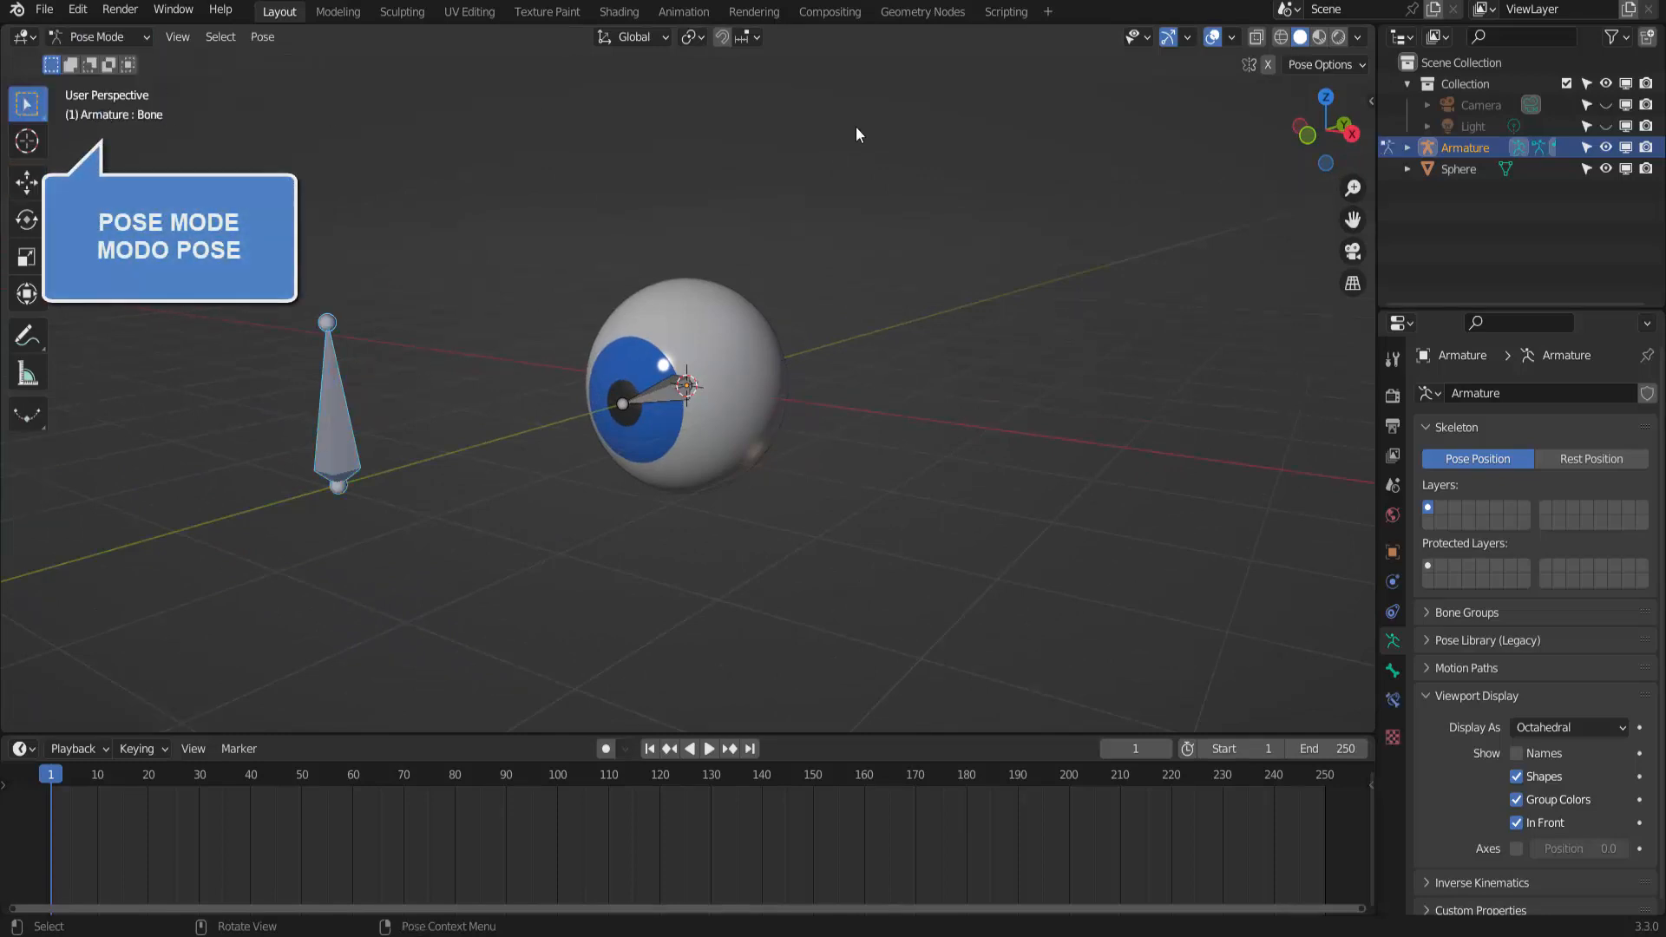
left_click(667, 397)
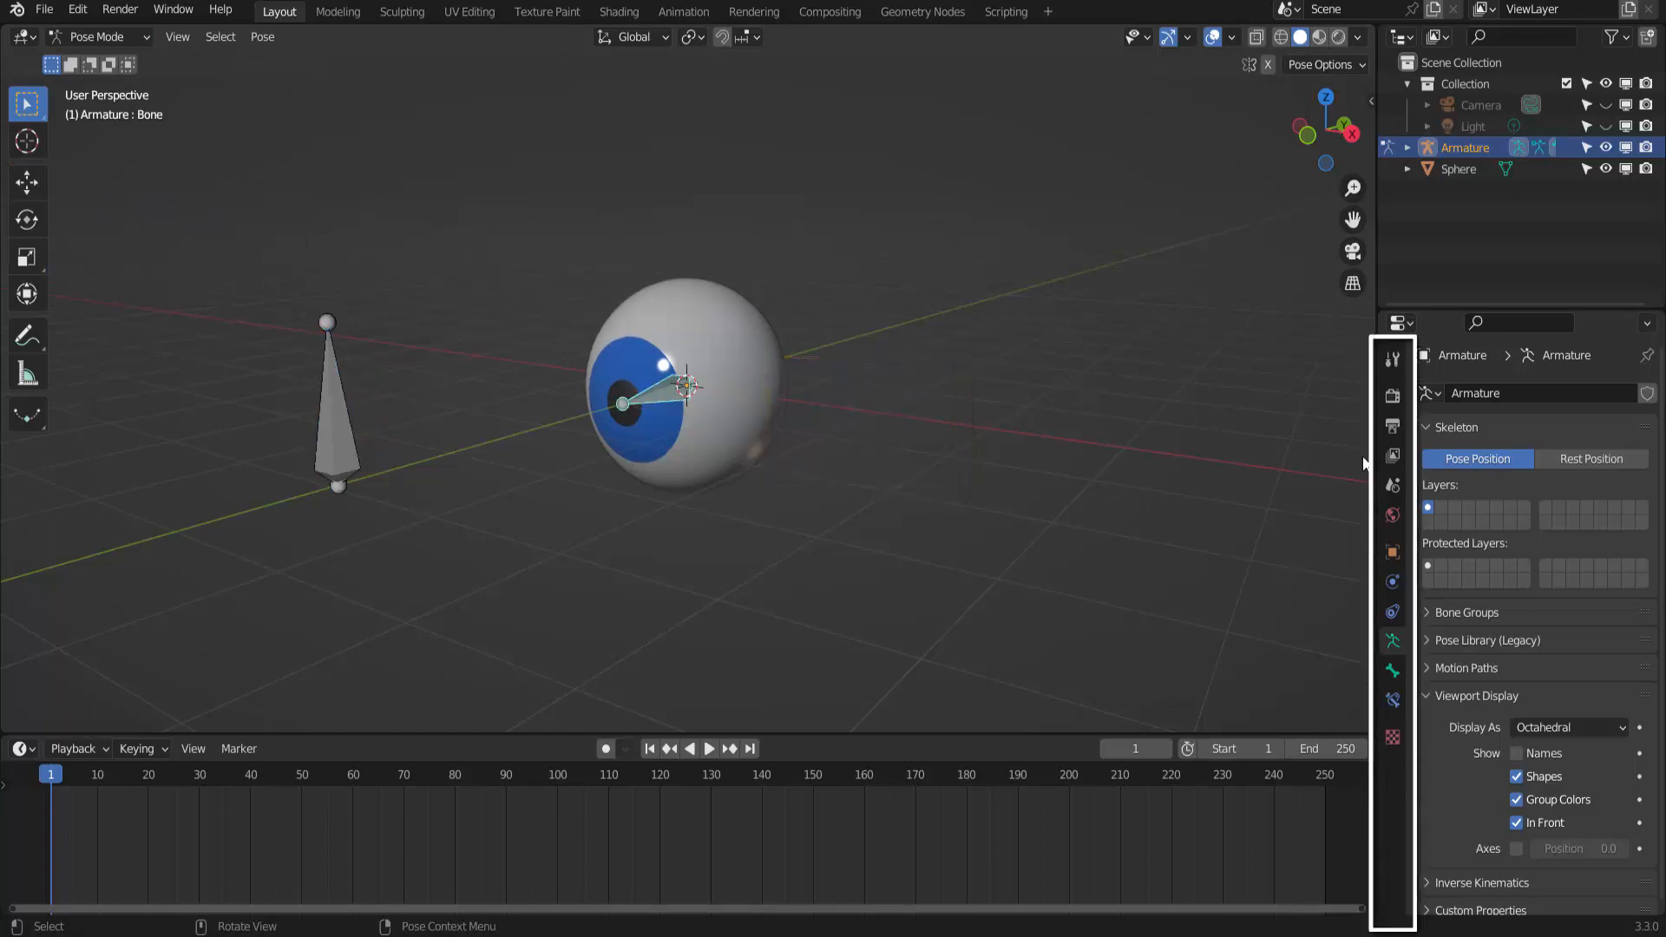
left_click(1394, 701)
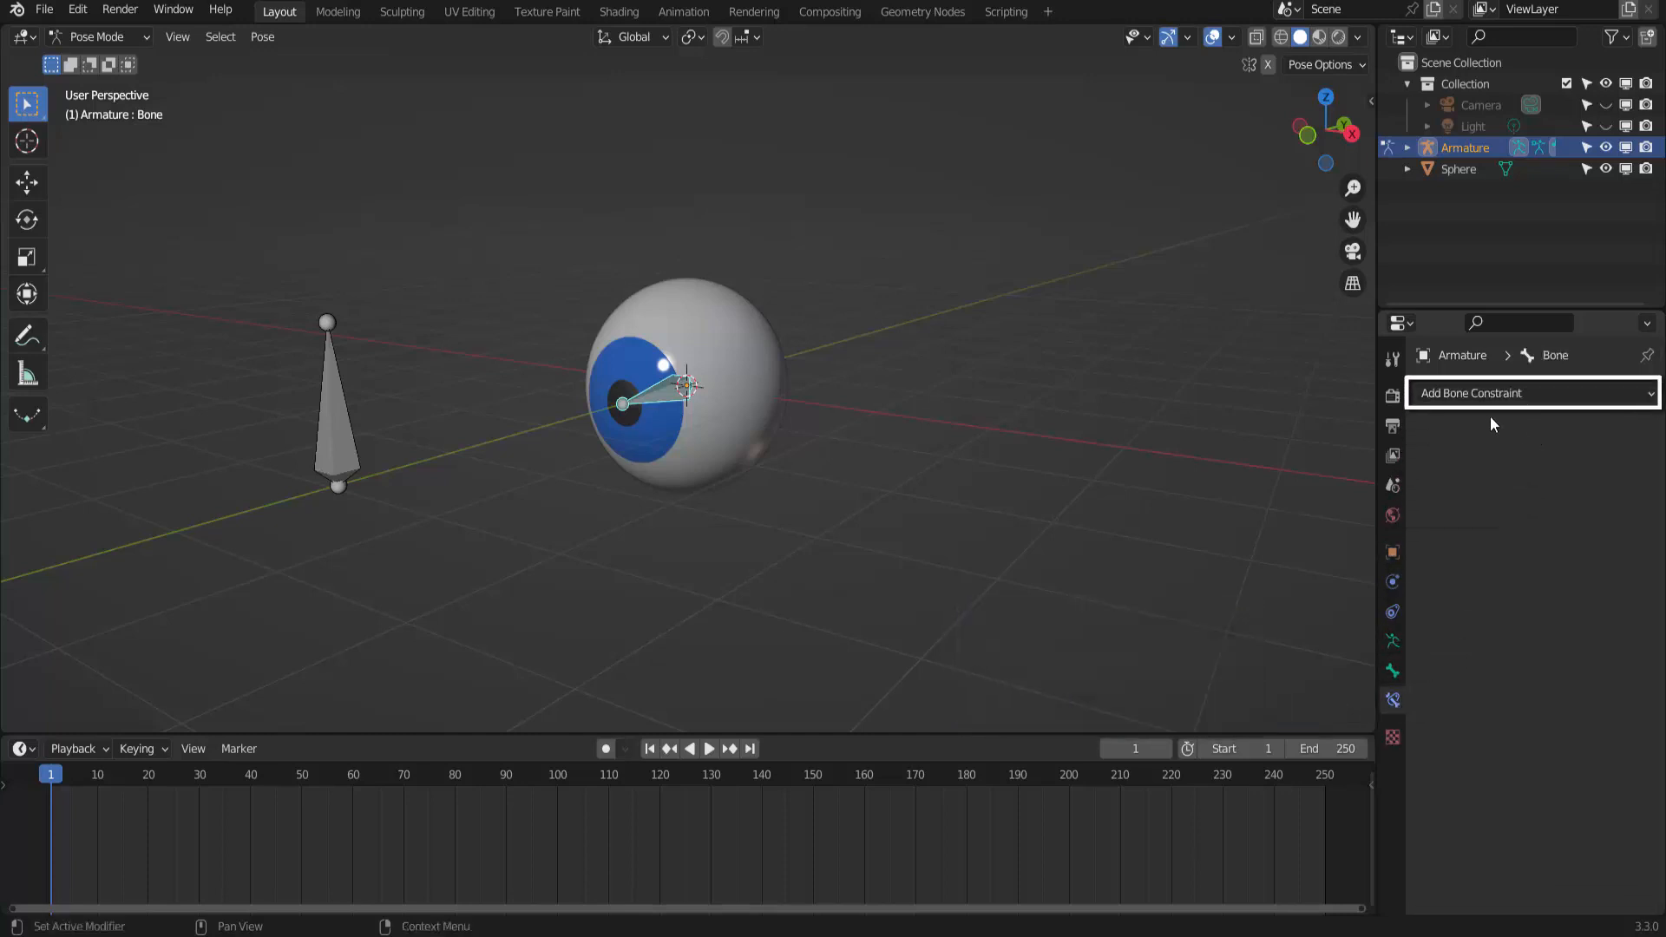
left_click(1525, 394)
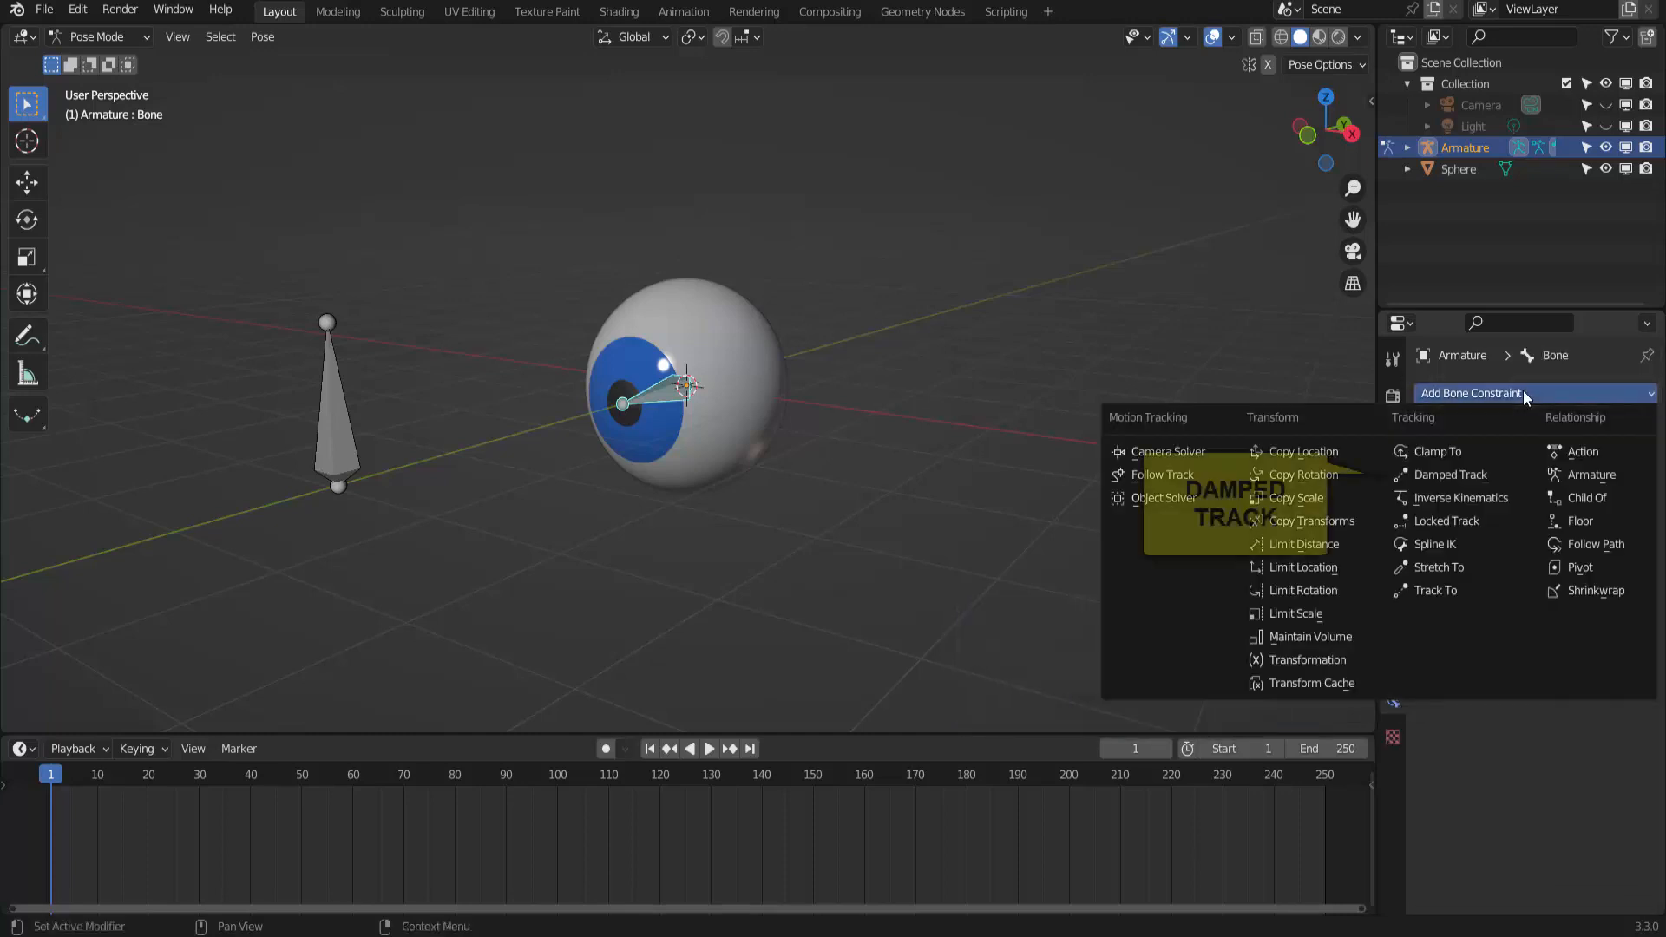
left_click(1476, 476)
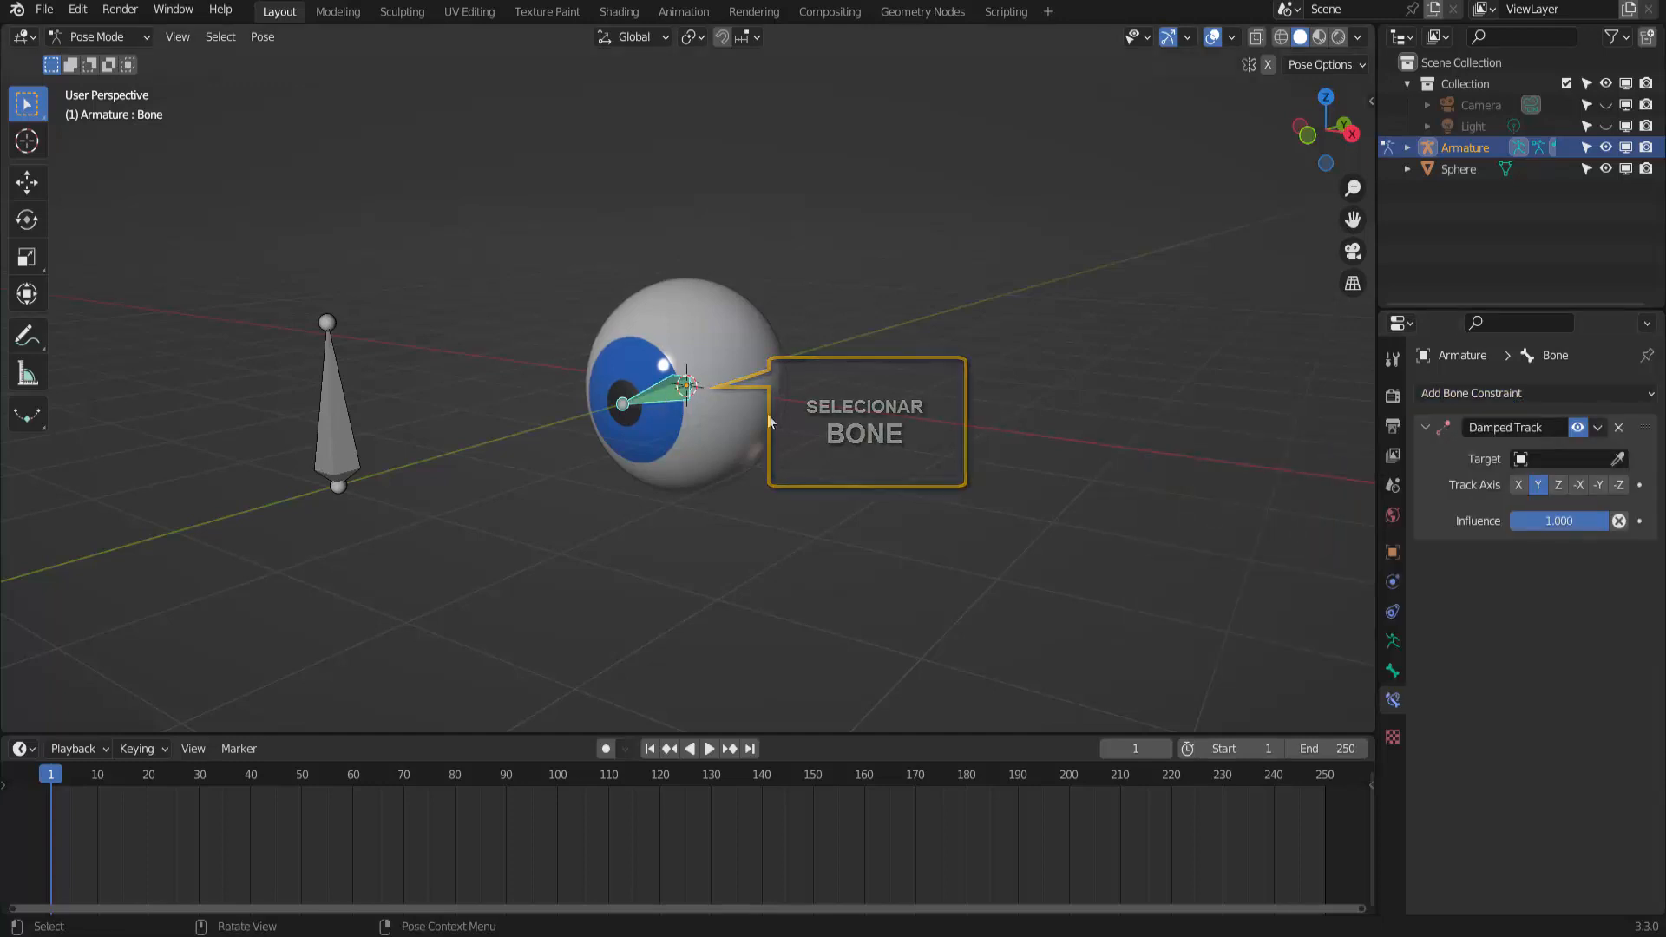
Step: Turn off Deform for the upright control bone in front of the eye, Bone.001
left_click(1393, 672)
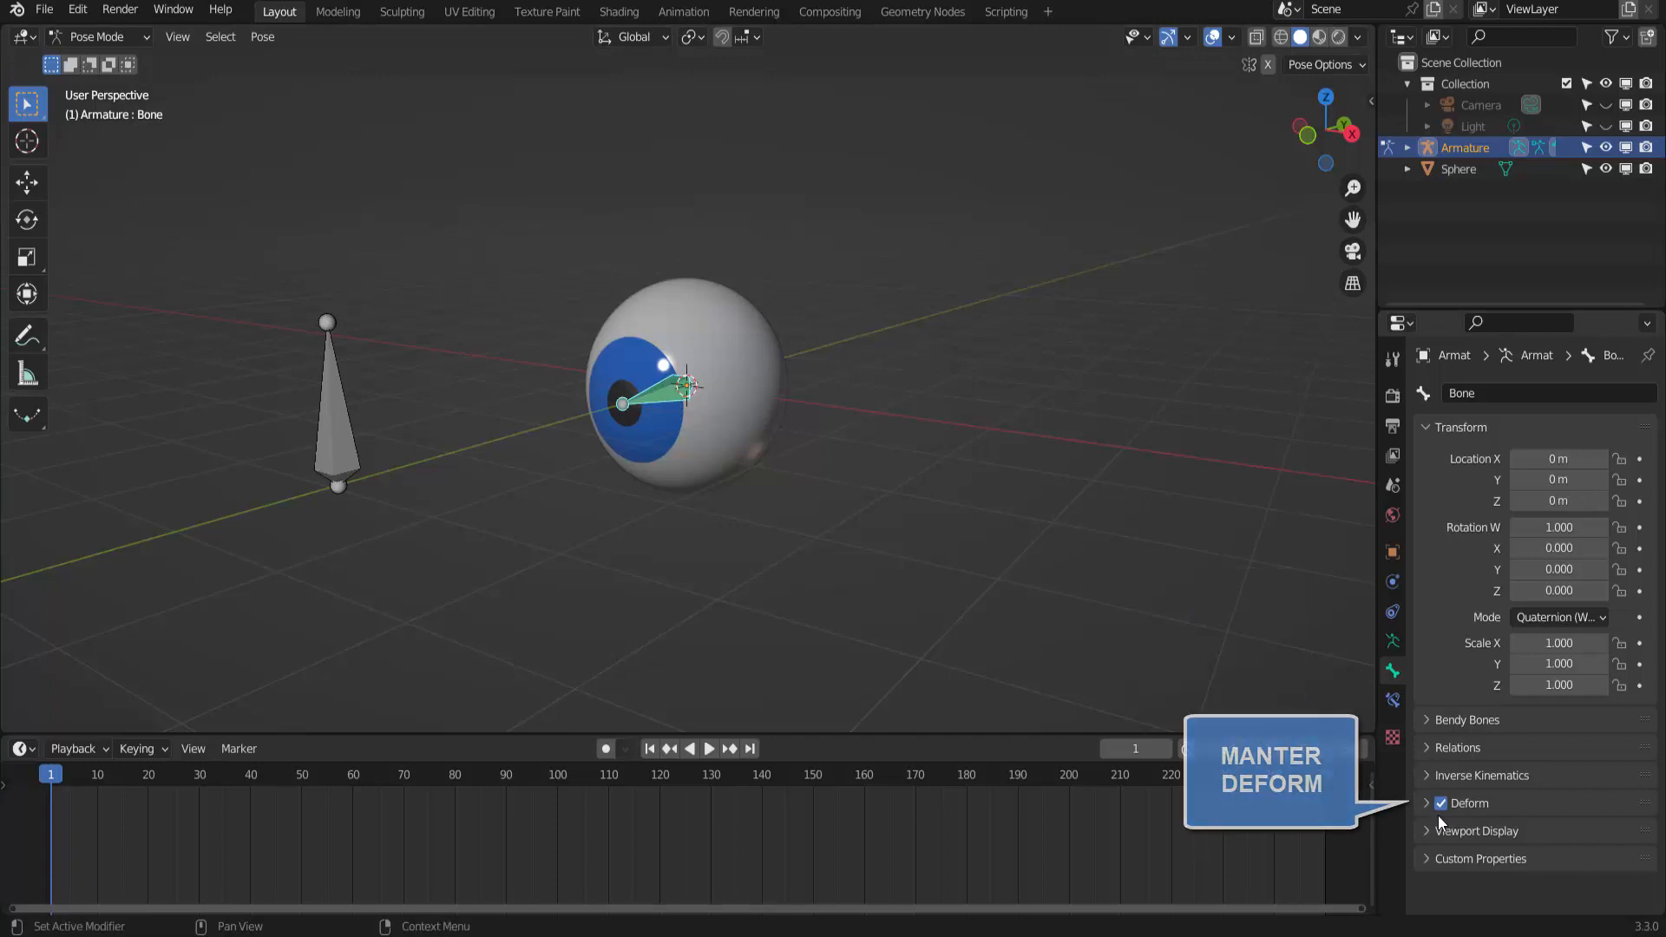
left_click(341, 393)
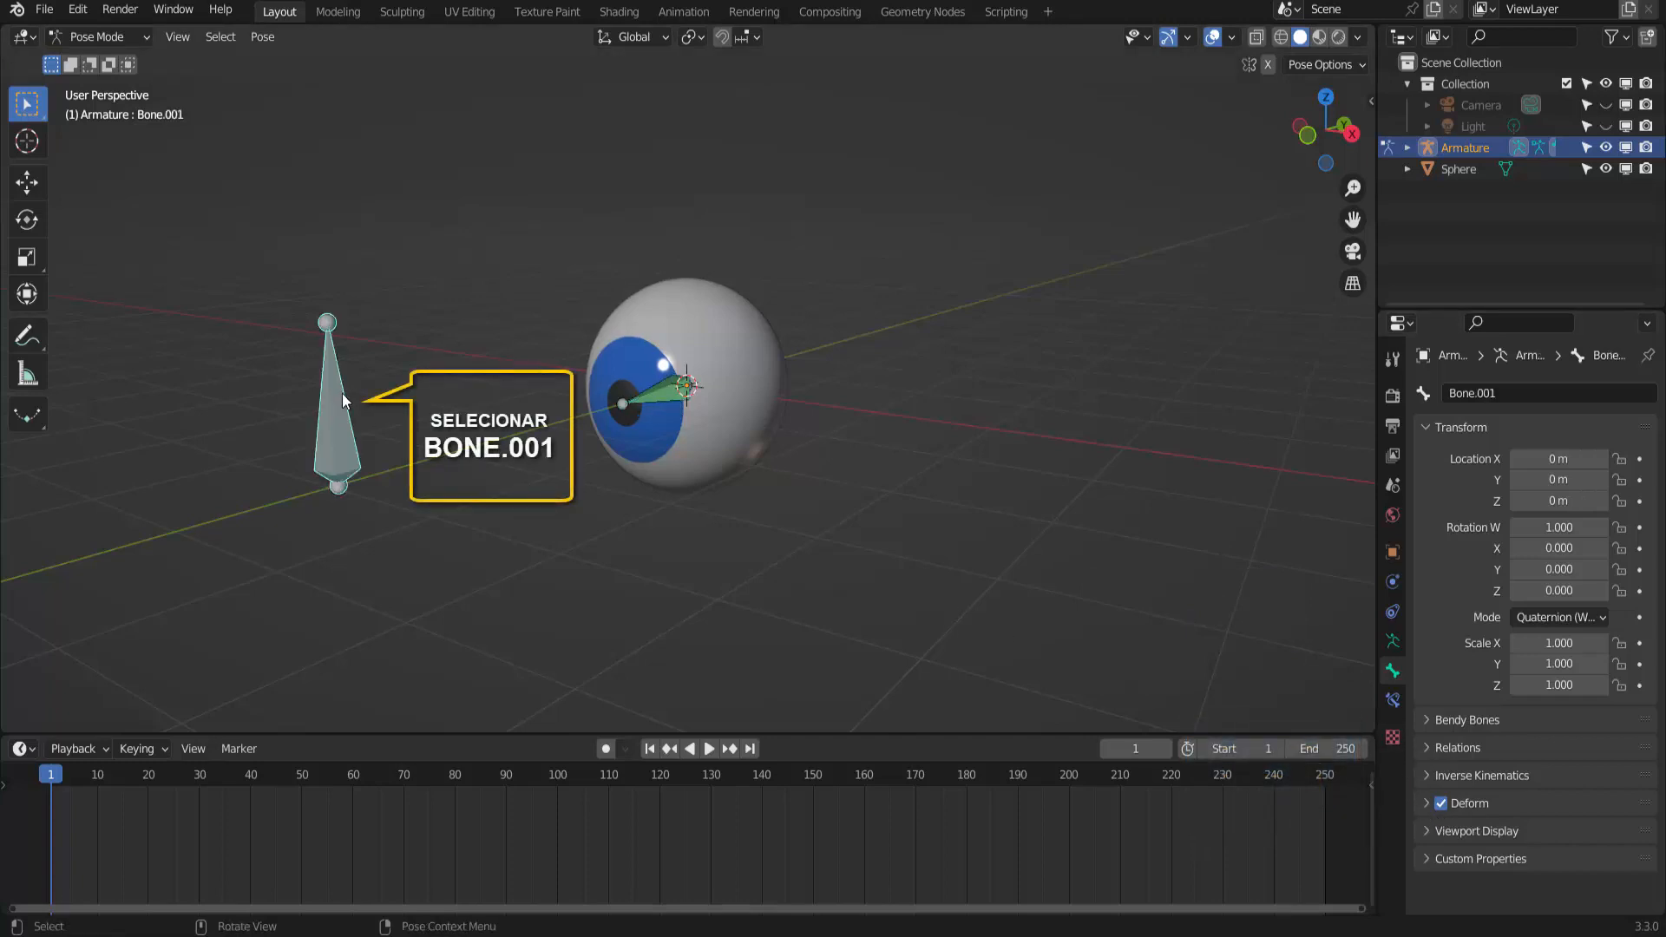
left_click(1441, 804)
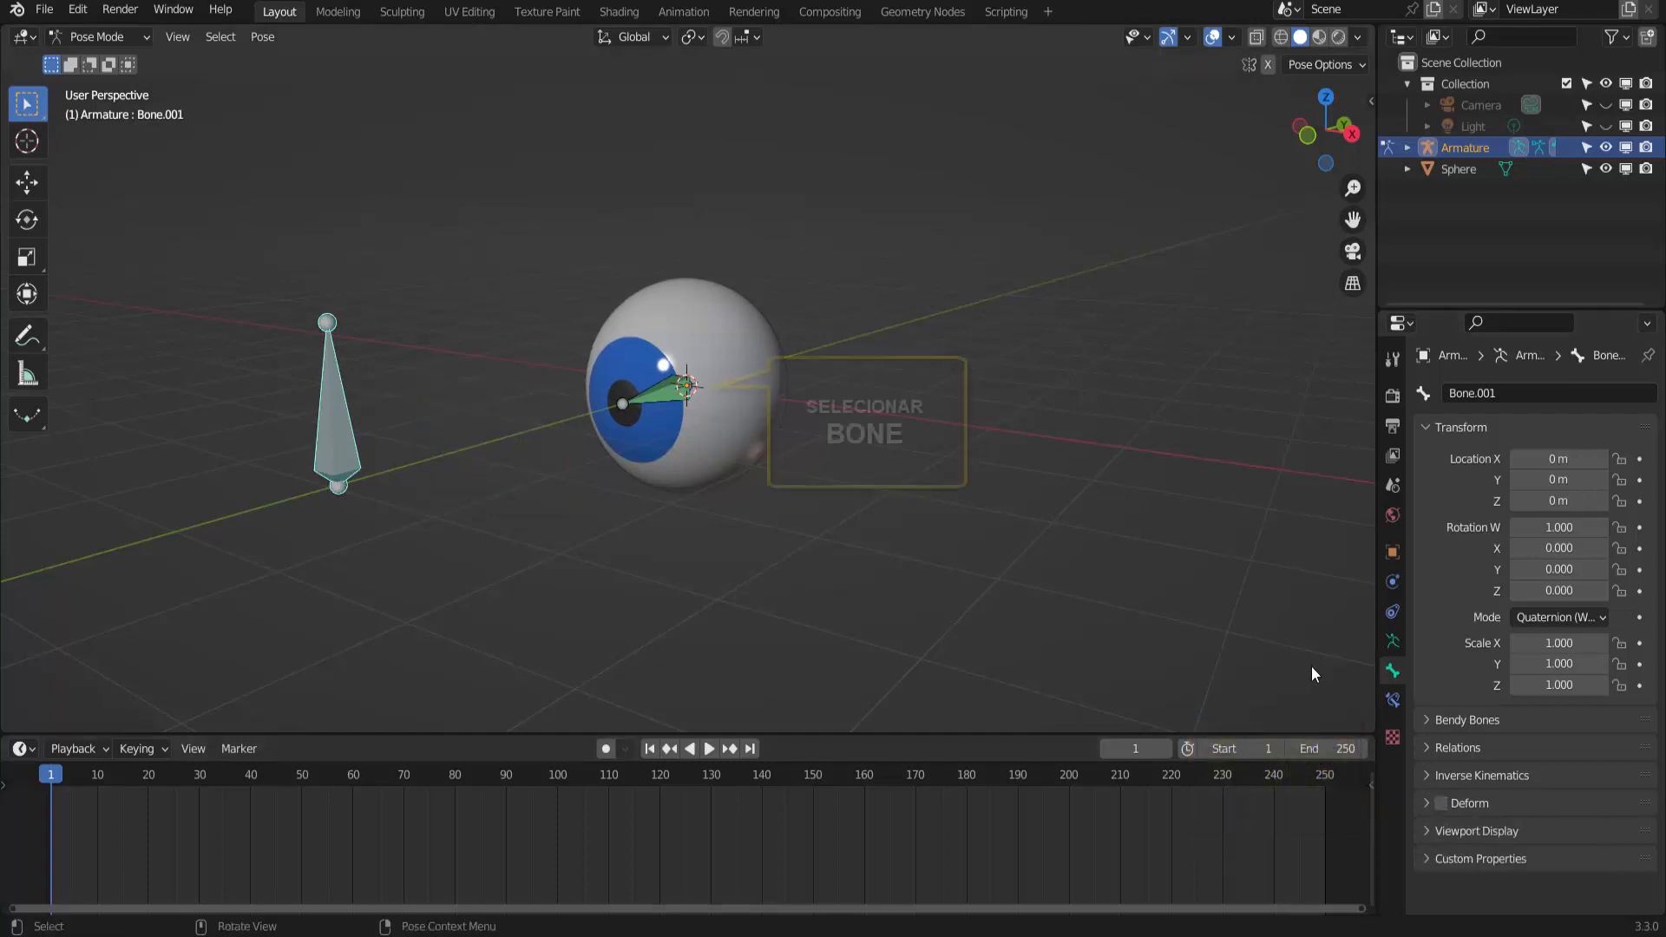
Step: Set the Damped Track constraint of the bone inside the eye to target Armature, with Bone.001 as the target bone
left_click(666, 397)
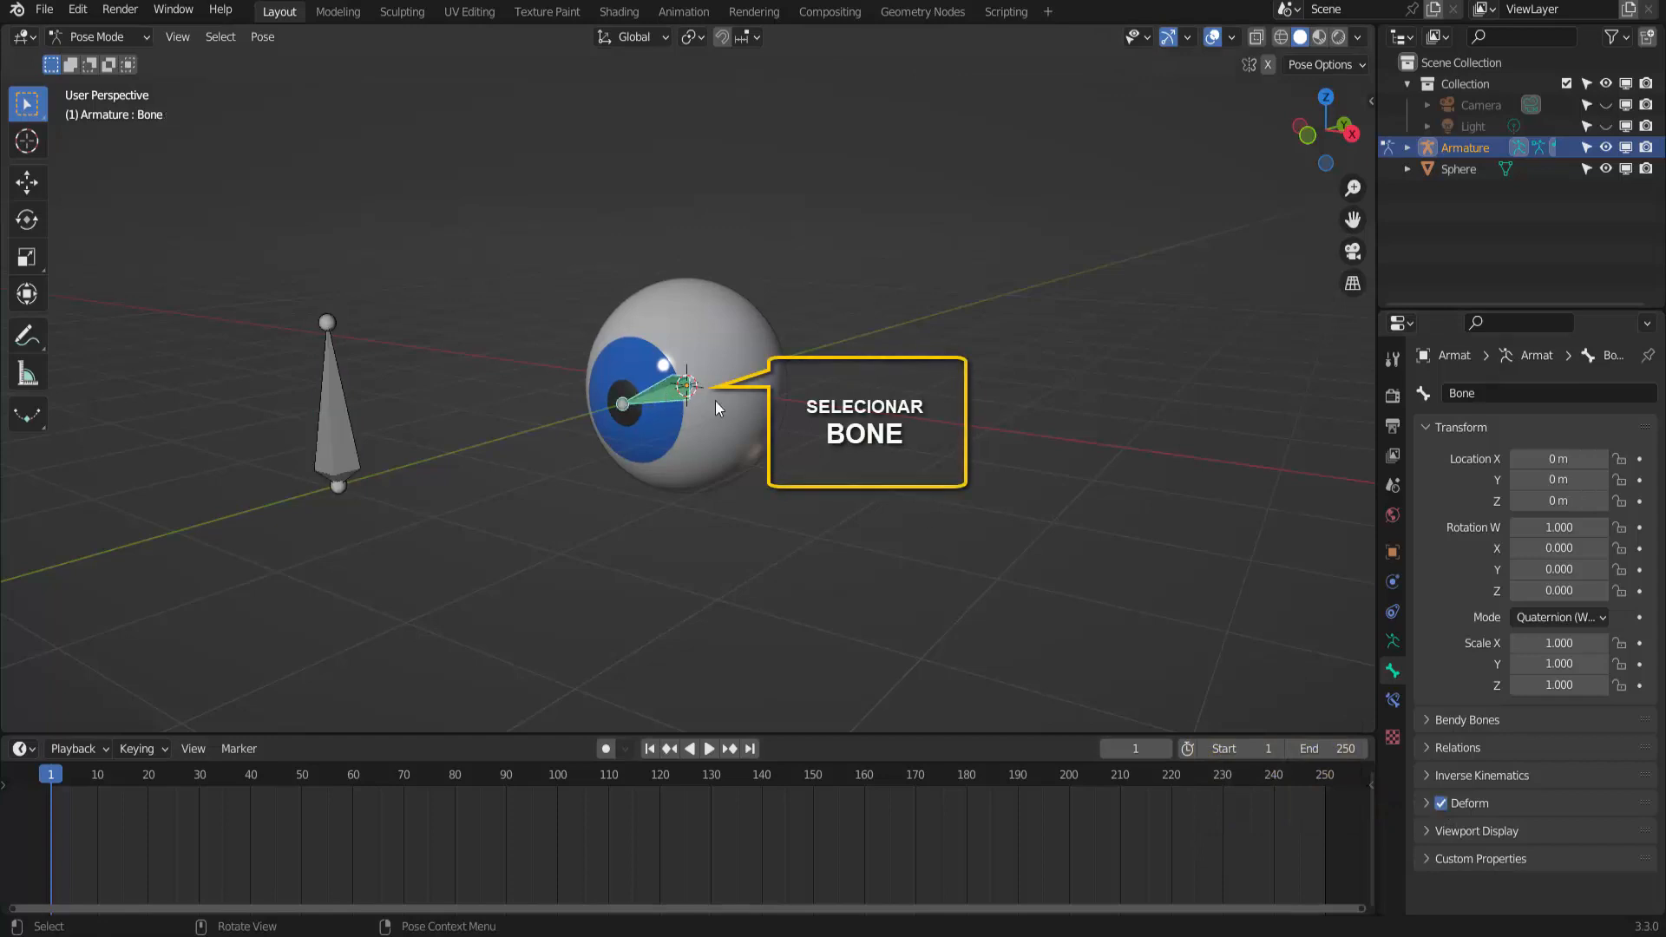
left_click(1394, 700)
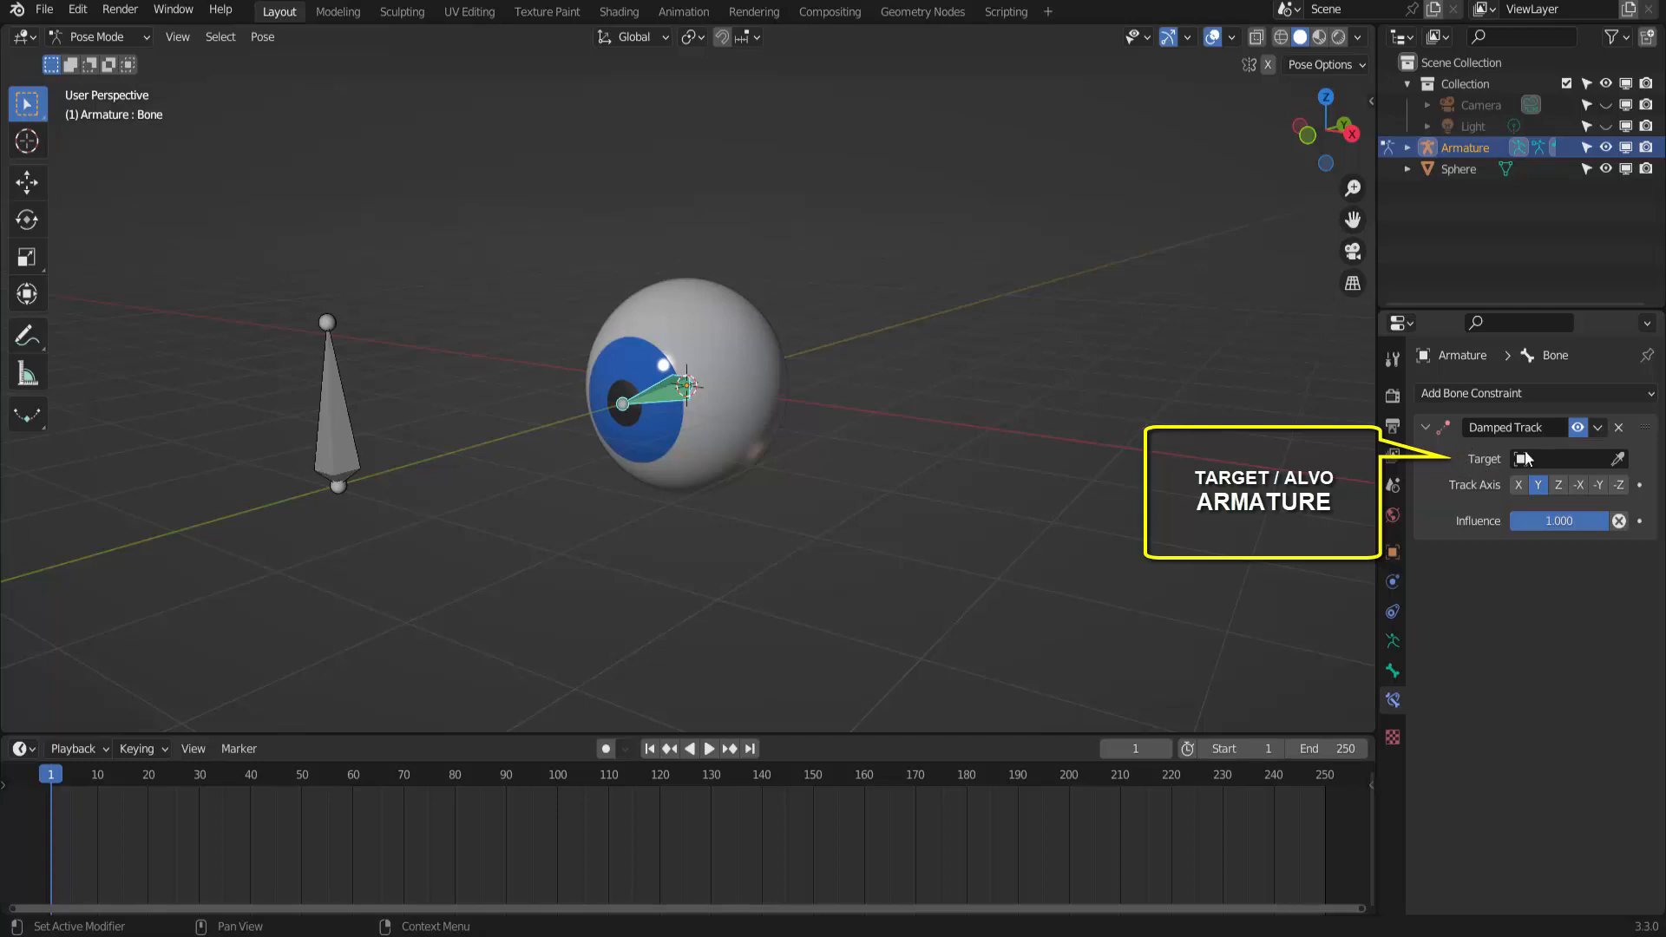
left_click(1550, 459)
left_click(1464, 491)
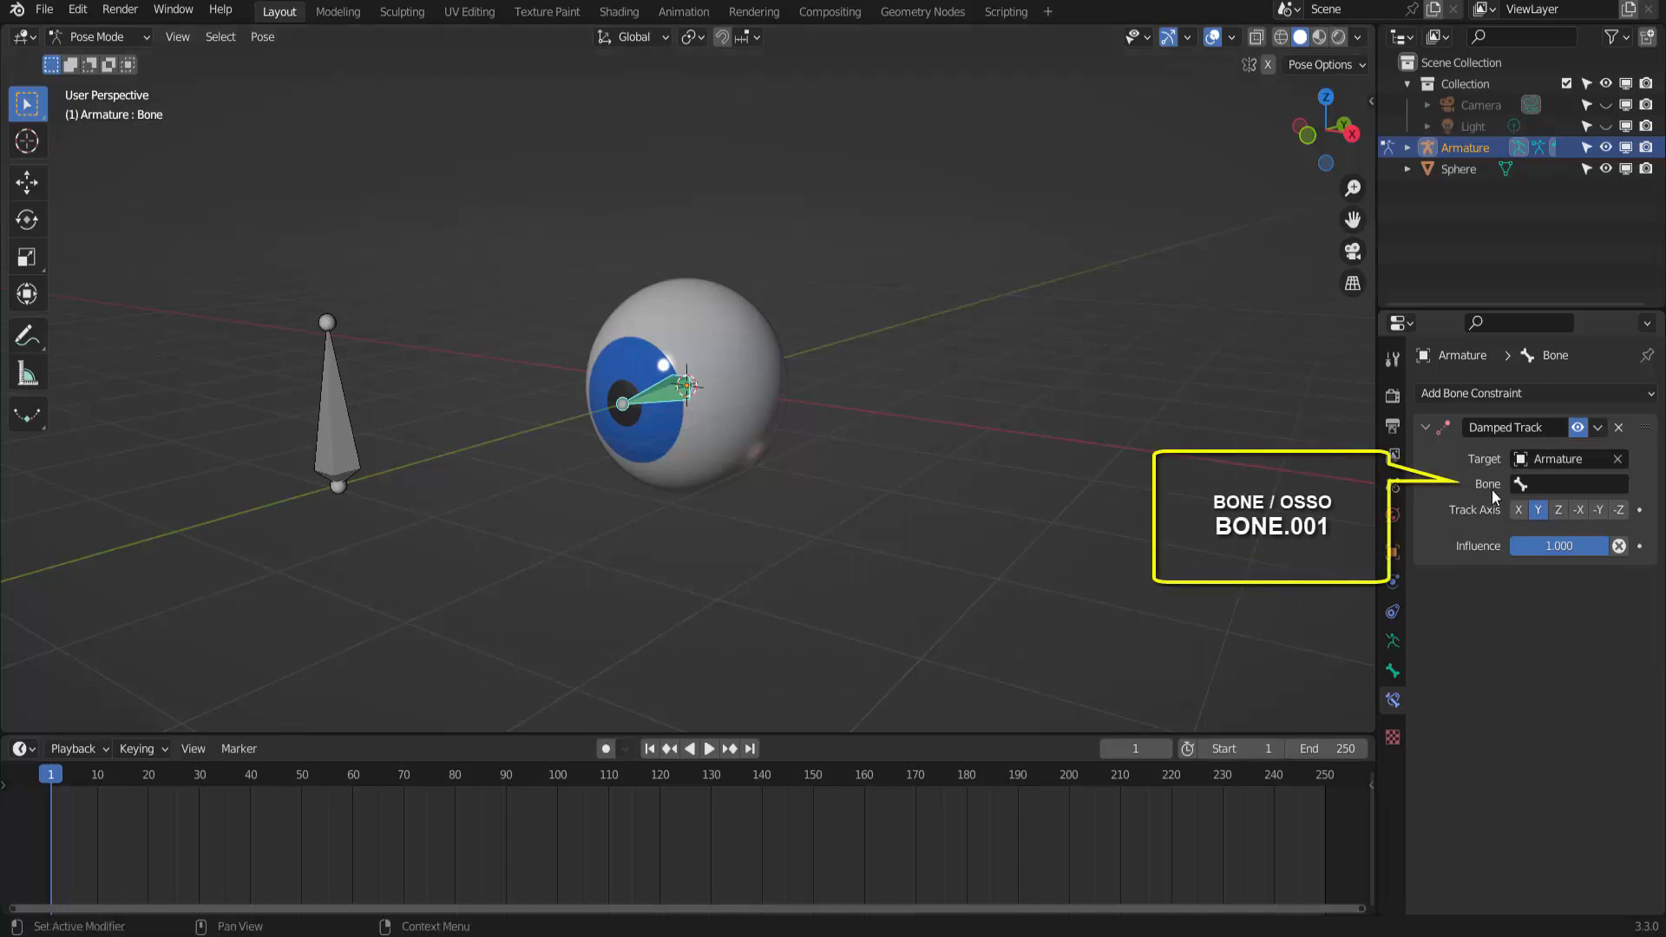
left_click(1533, 484)
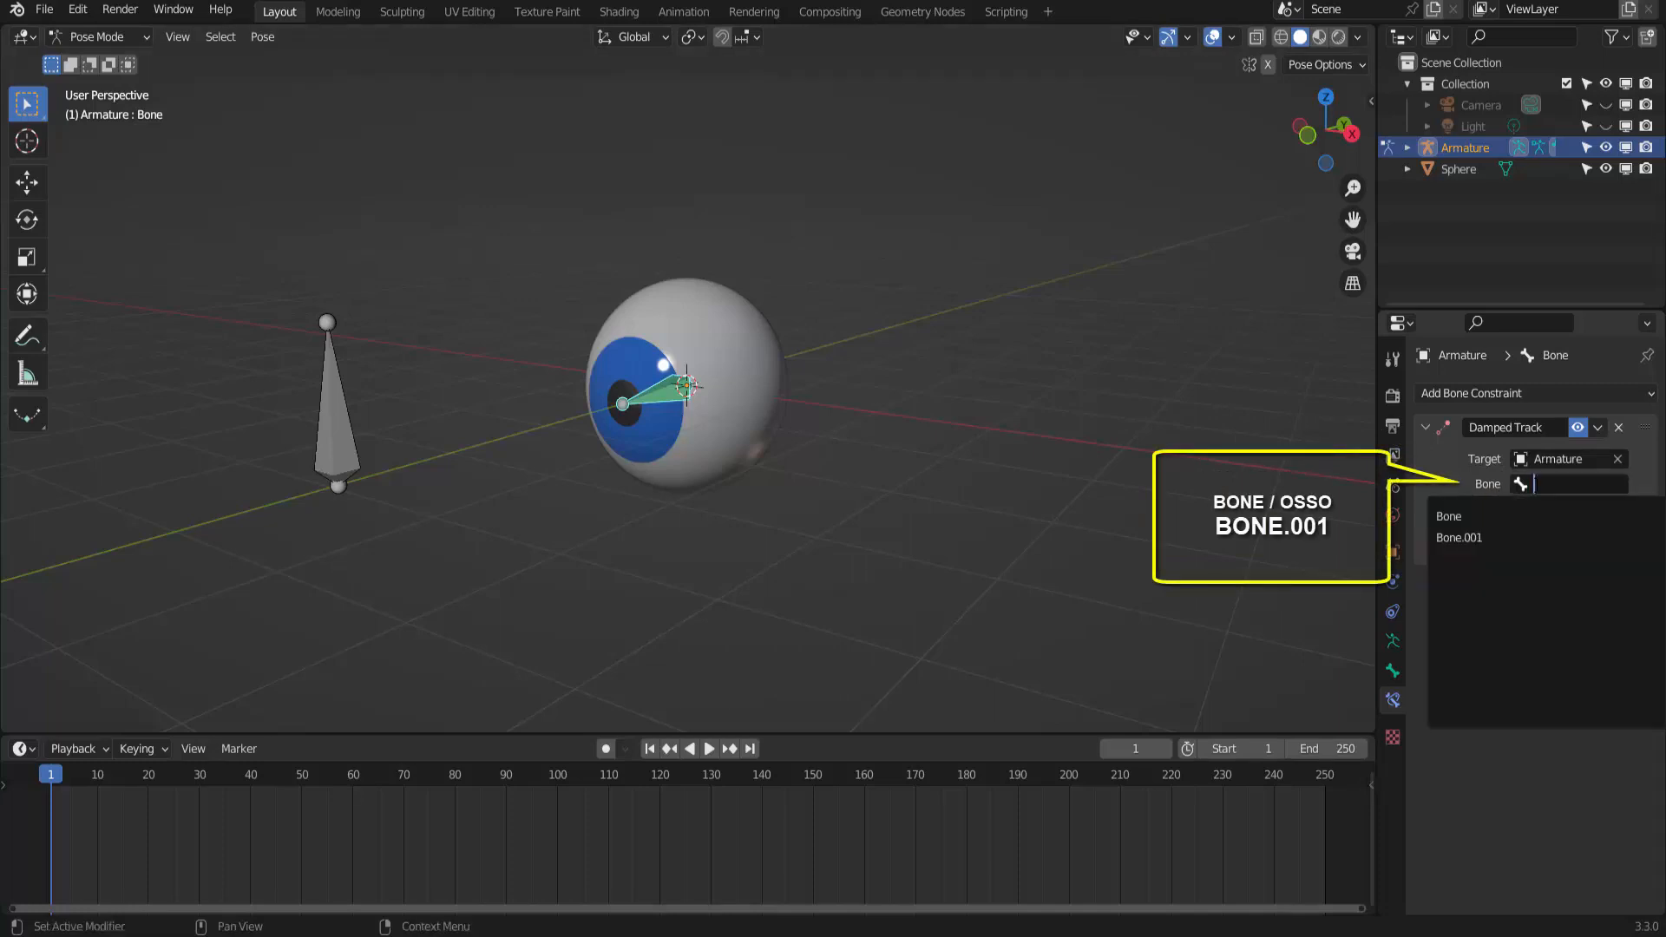
left_click(1475, 538)
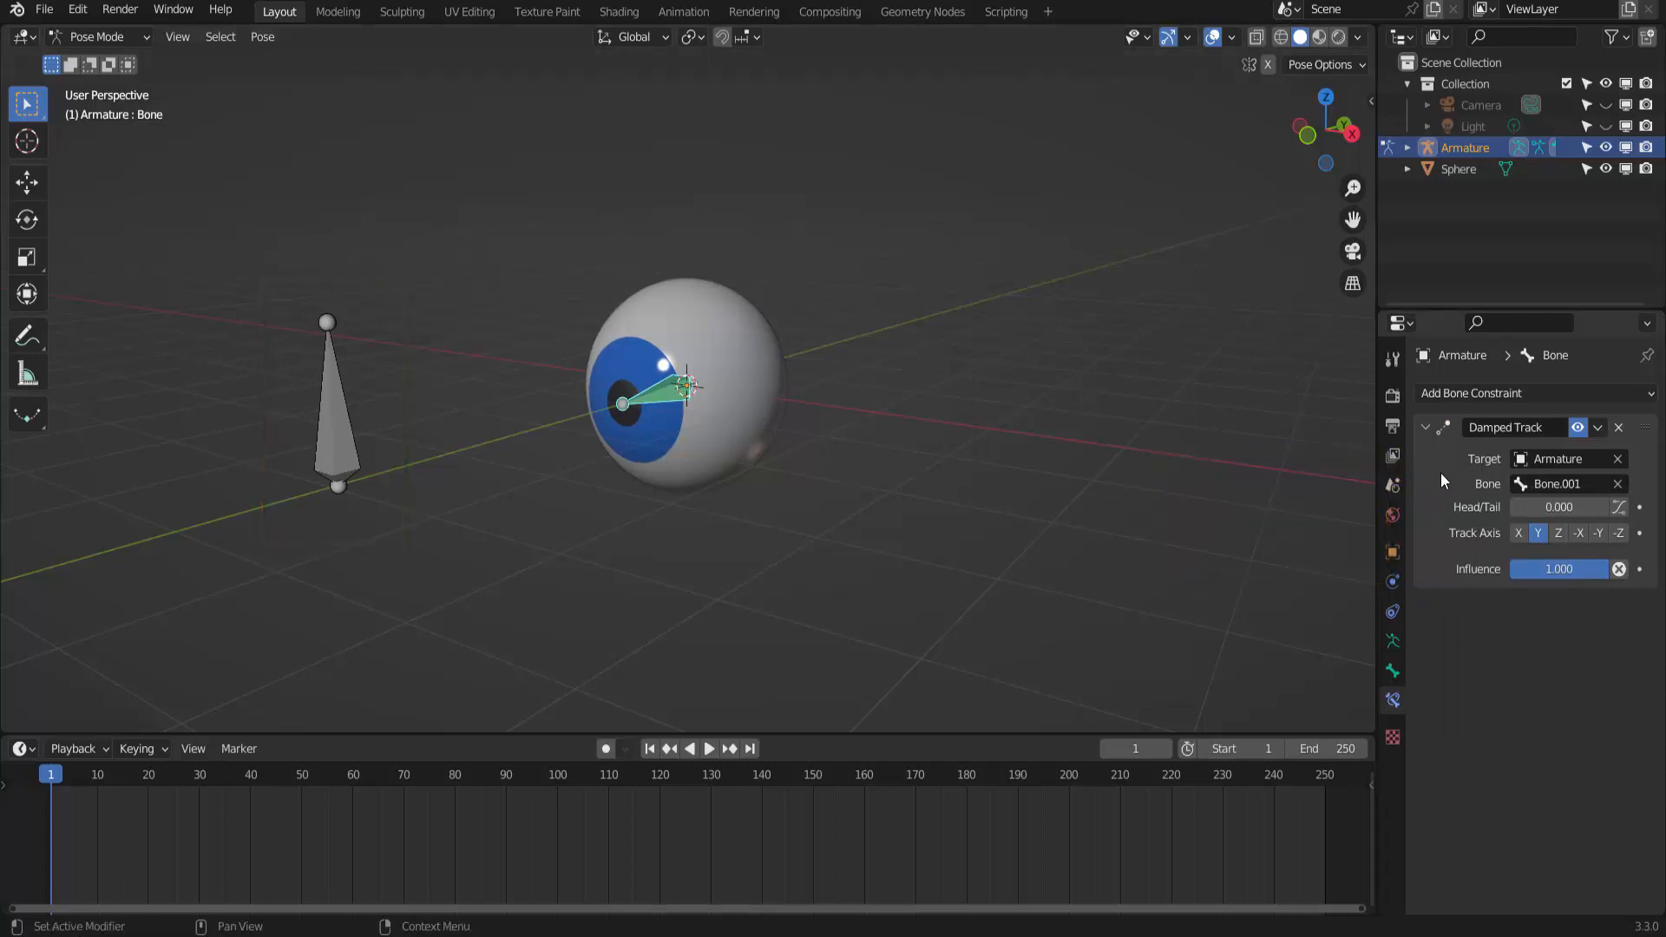
Step: Try moving the upright control bone freely around the eye to test the inner bone's tracking
left_click(341, 432)
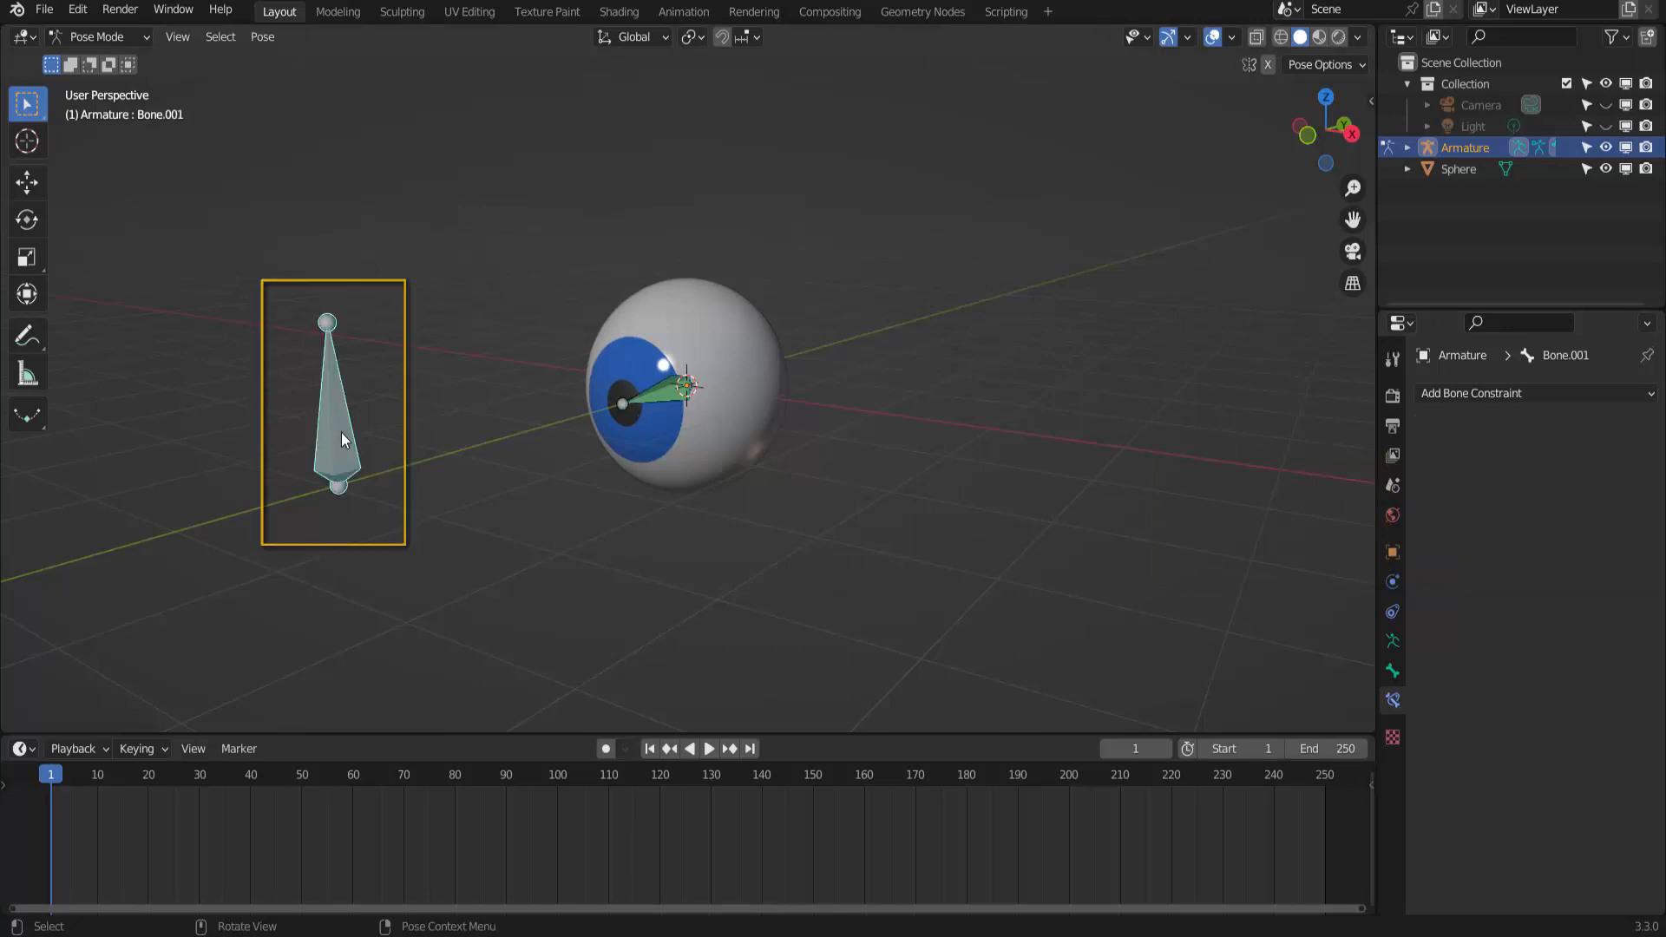
key("g")
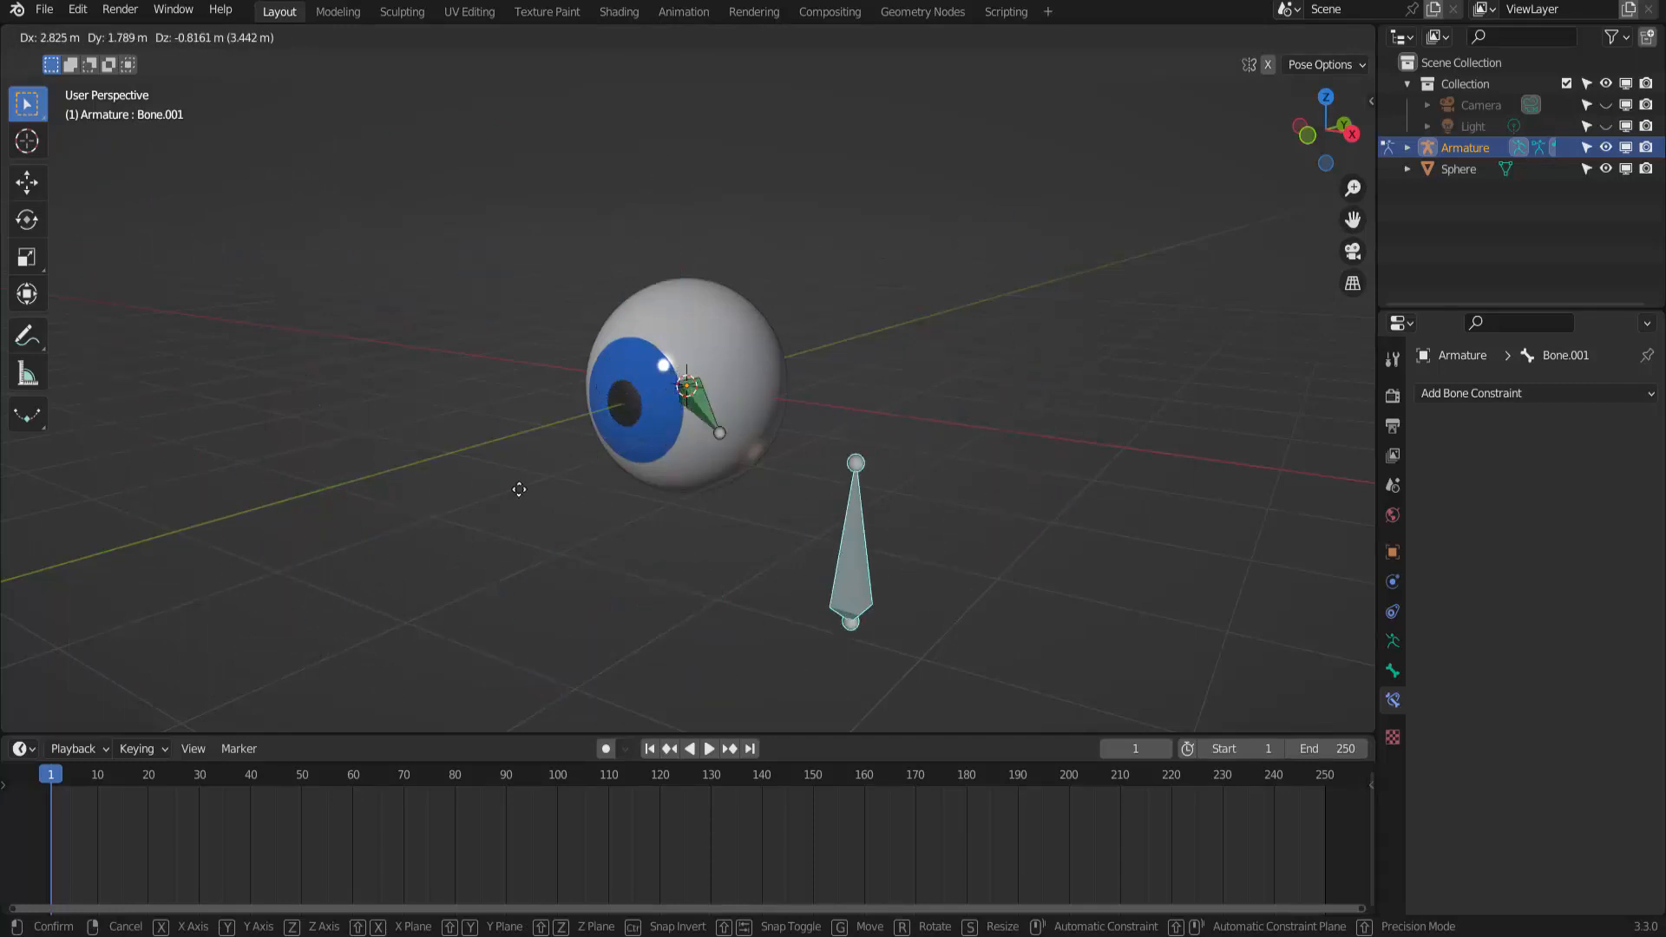
right_click(964, 319)
scroll(965, 319, "down", 3)
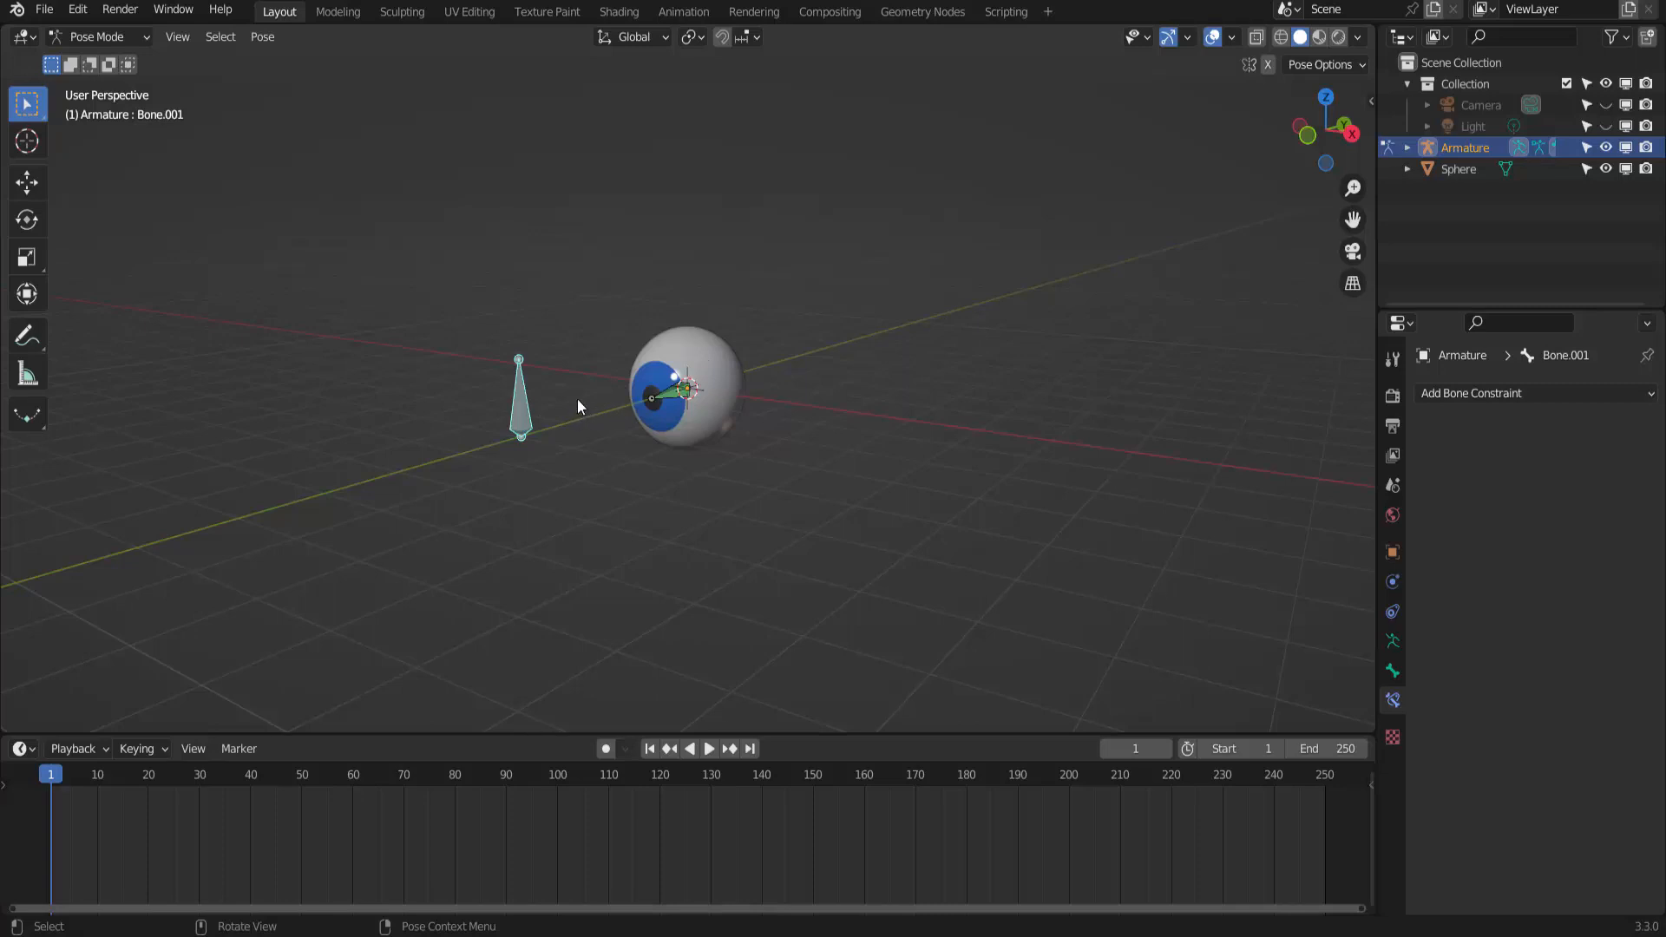
Step: Switch to Object Mode and parent the eyeball sphere to the armature using Armature Deform With Automatic Weights
left_click(103, 39)
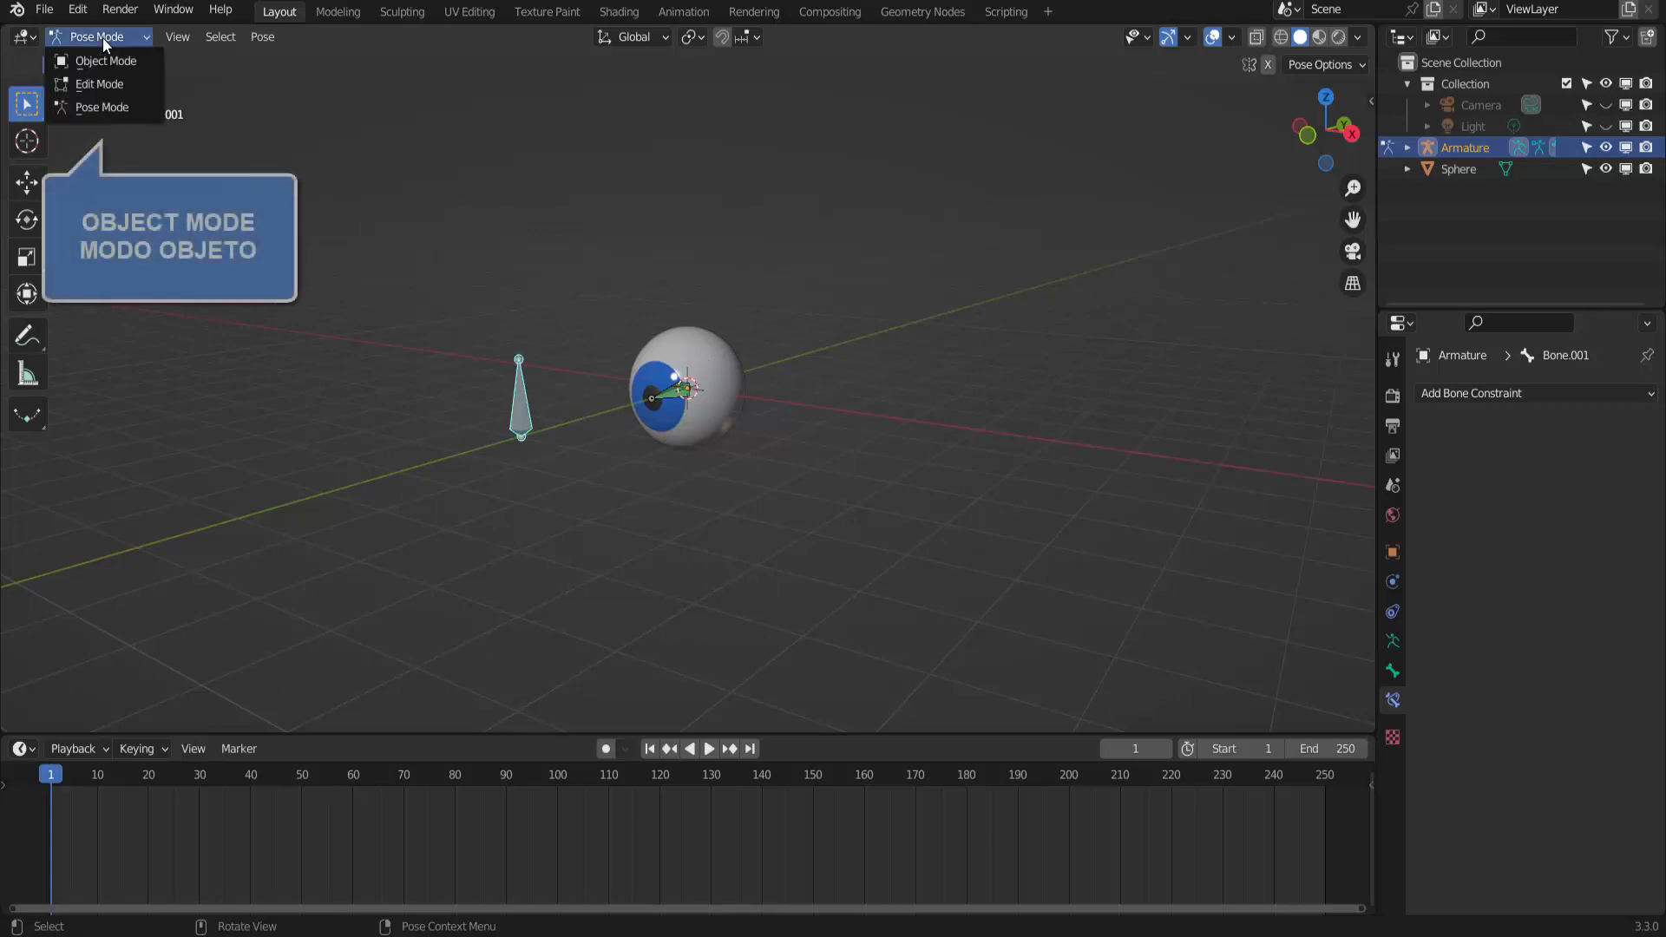
left_click(106, 61)
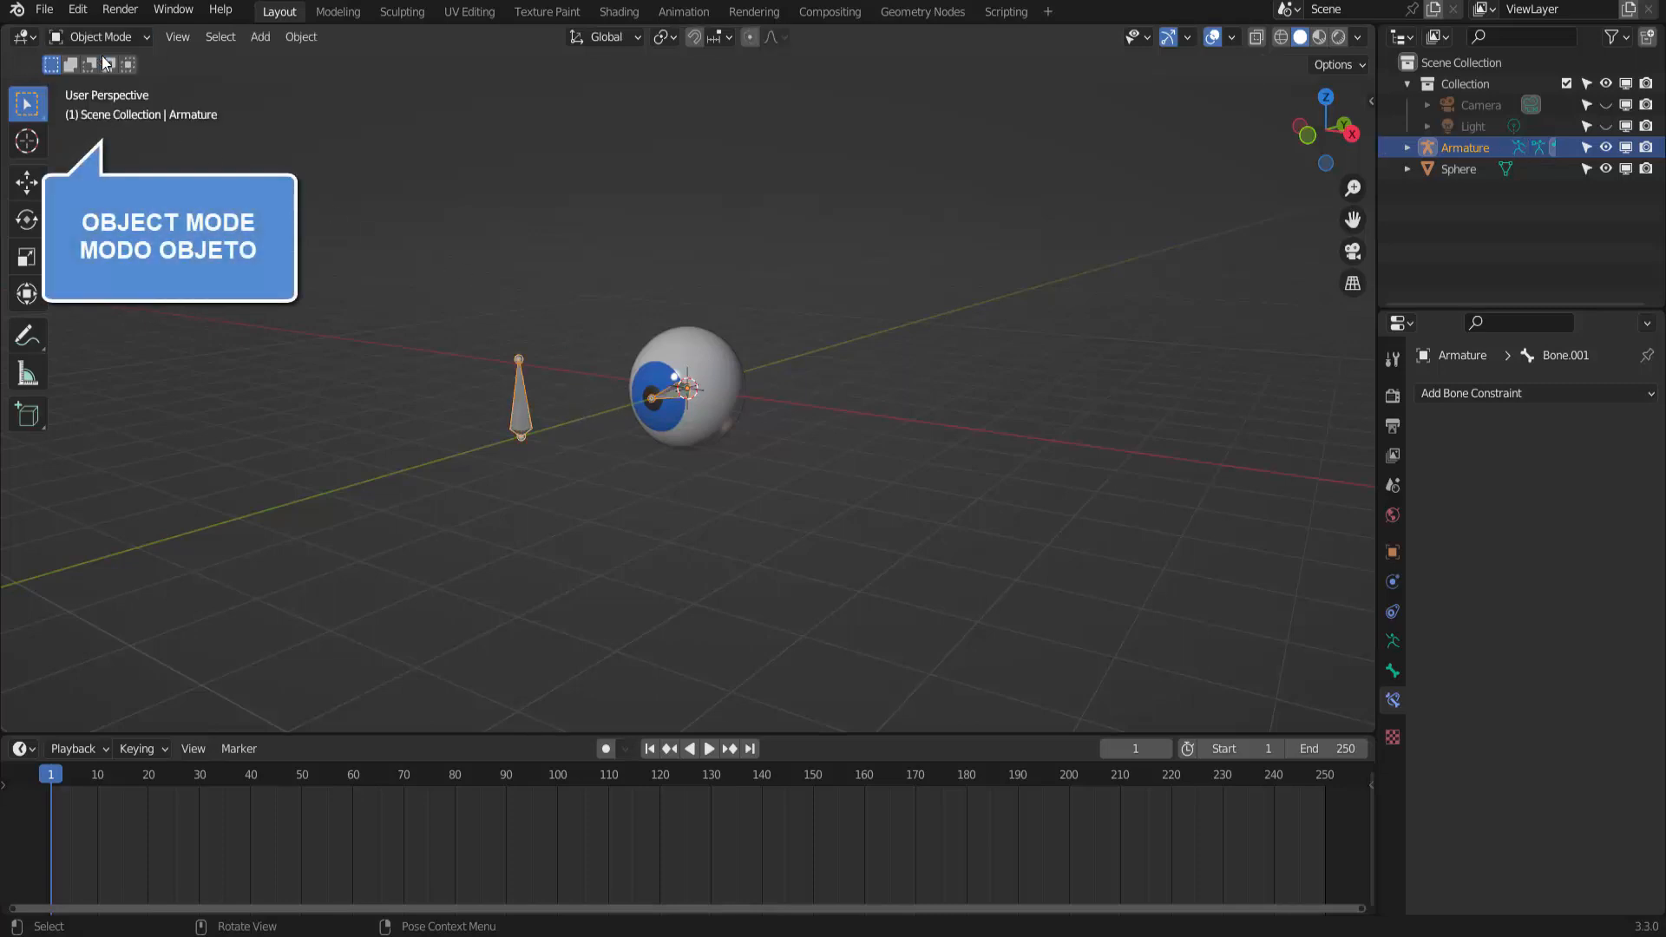
left_click(973, 299)
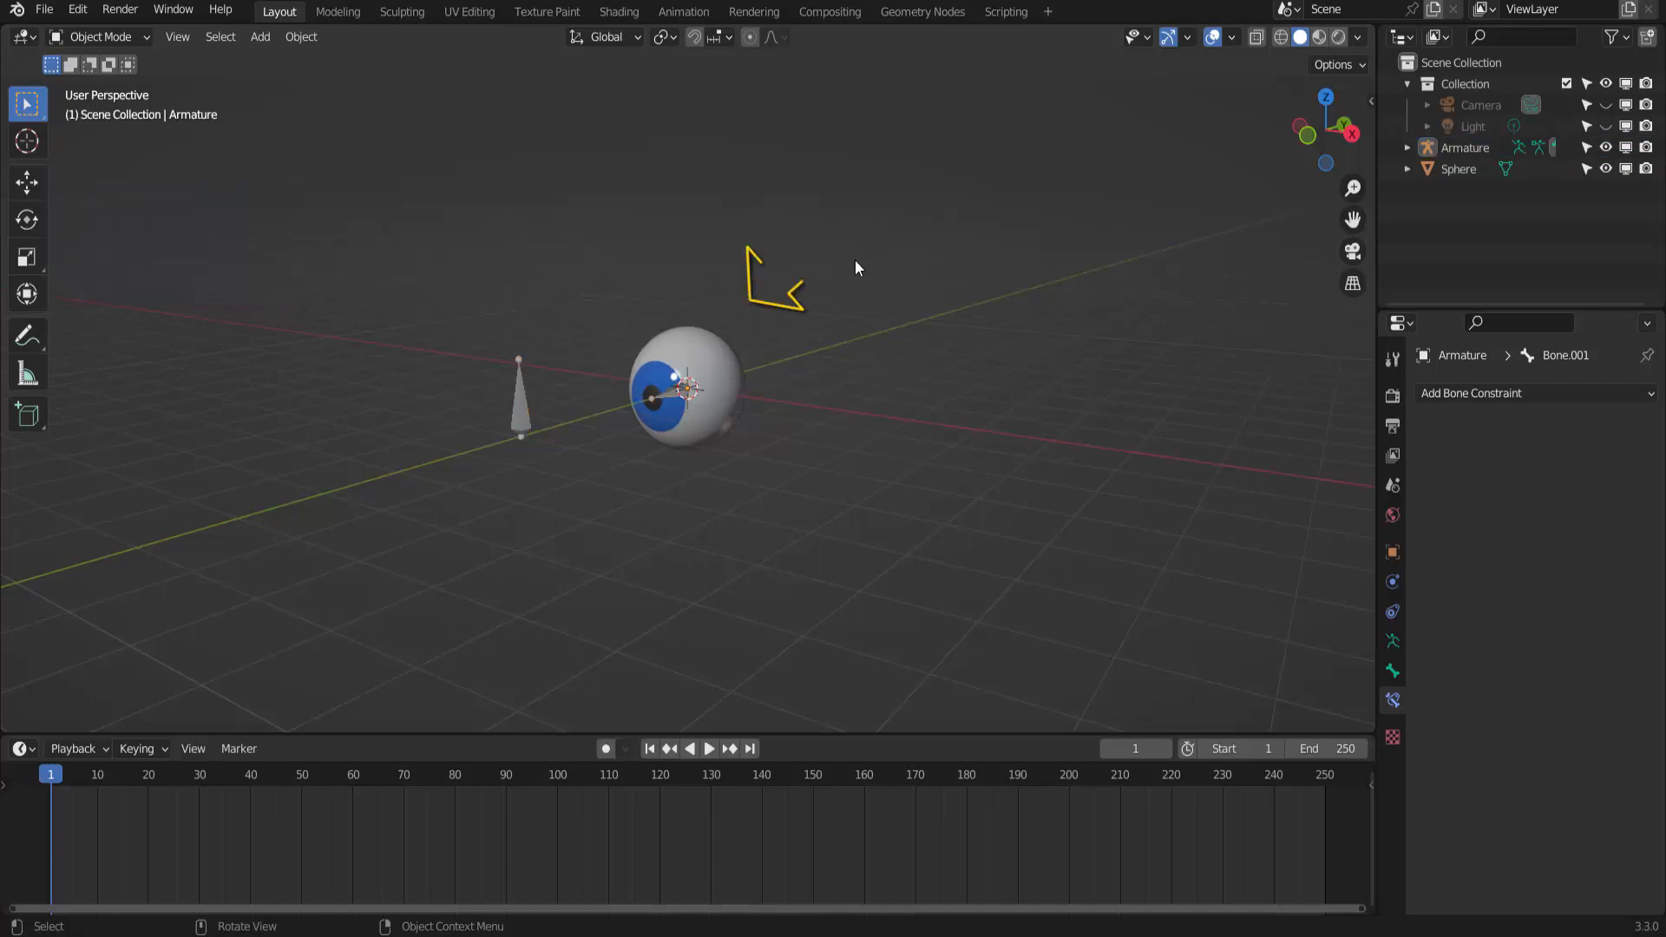
scroll(855, 268, "up", 3)
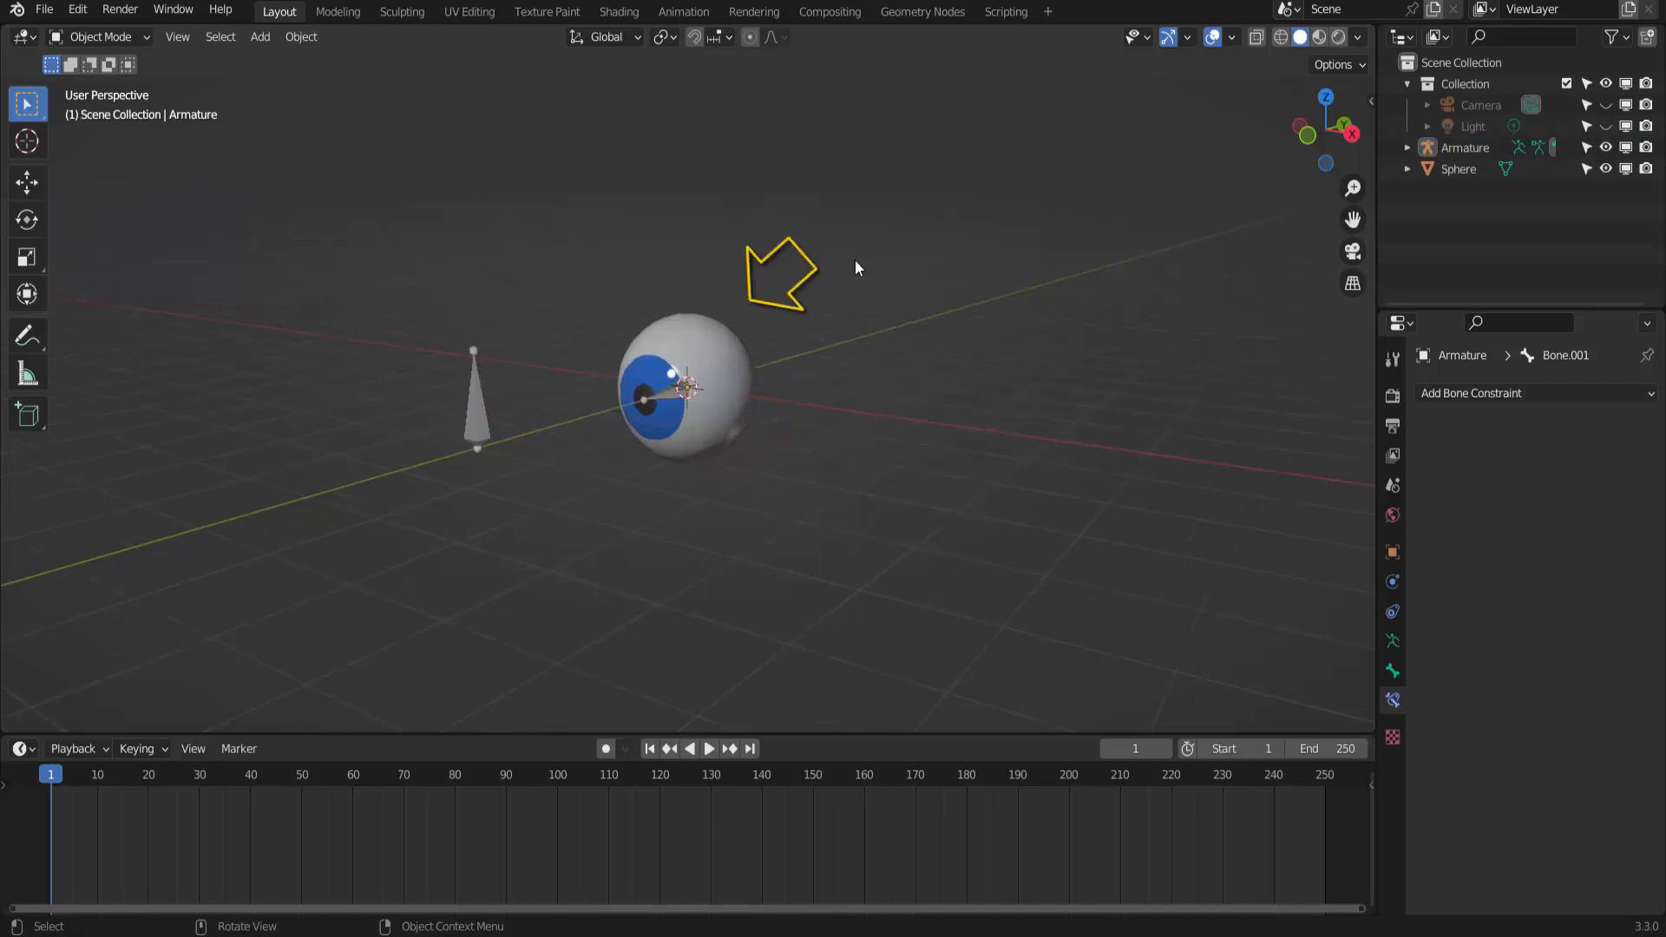
left_click(710, 333)
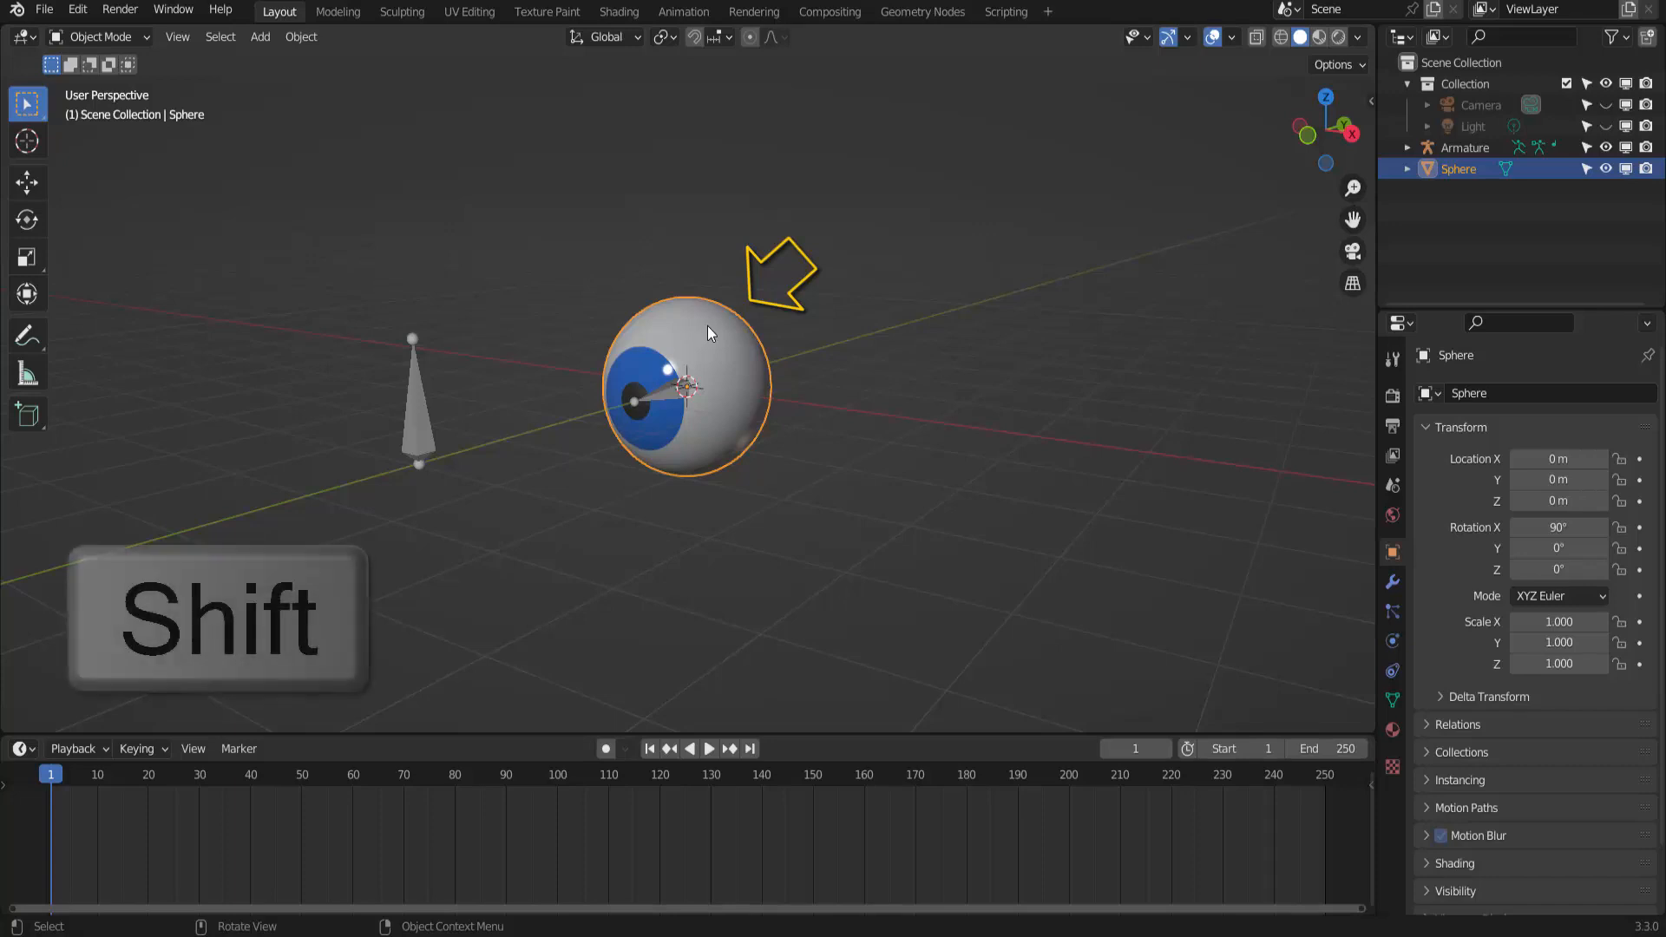
left_click(420, 378, "shift")
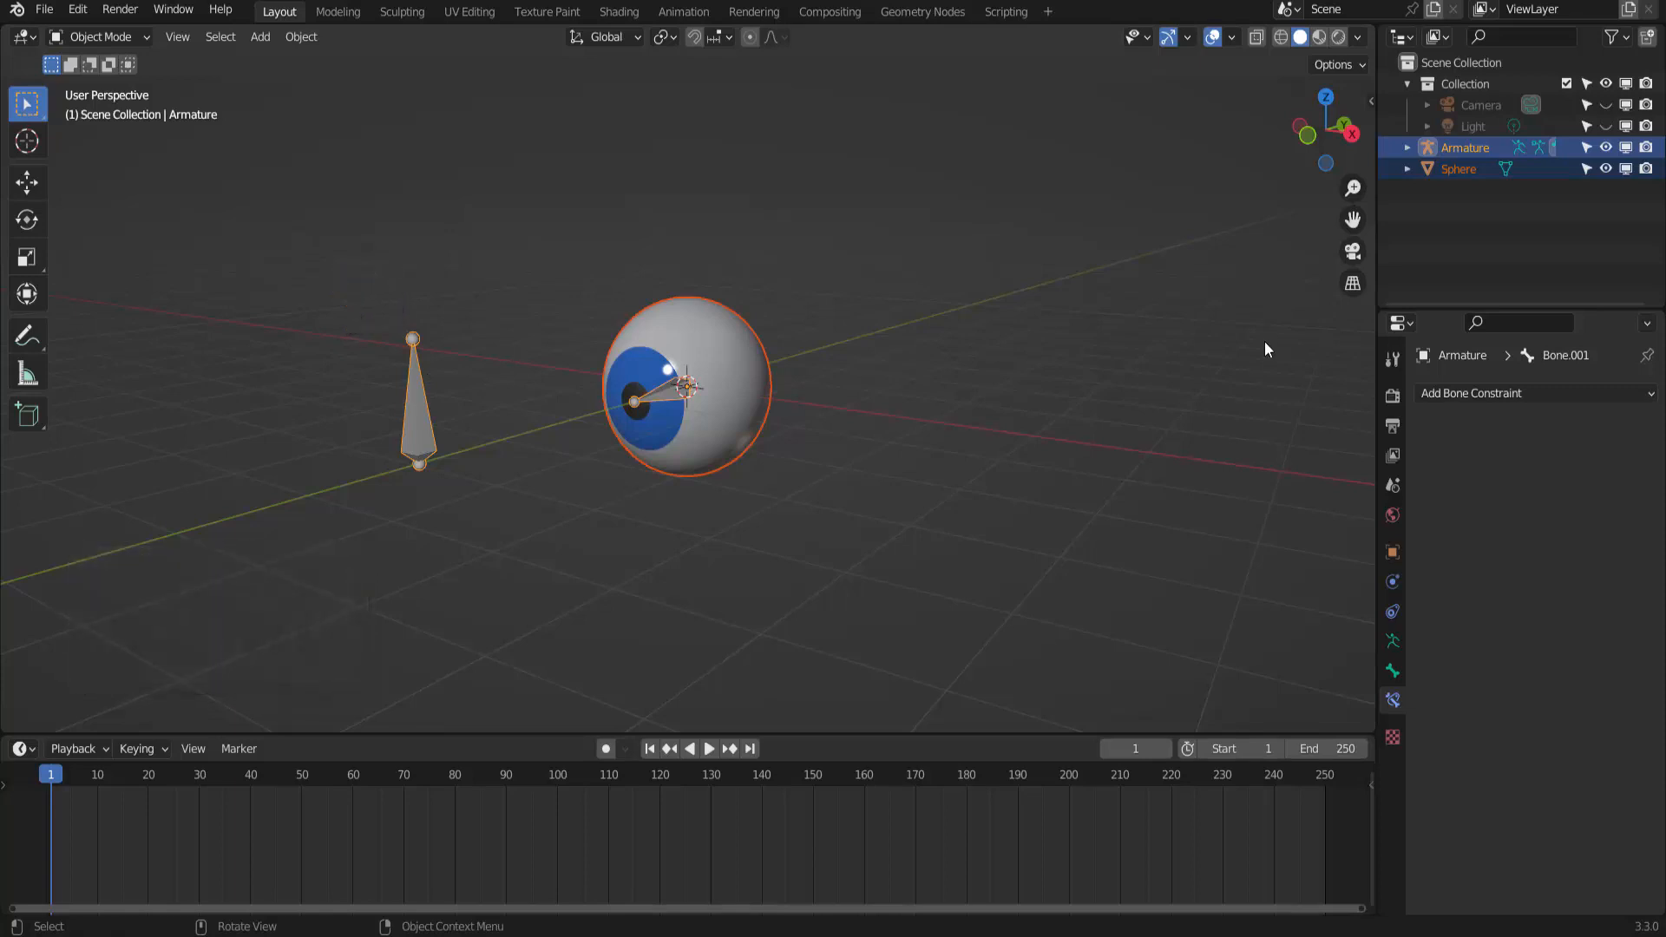
key("ctrl+p")
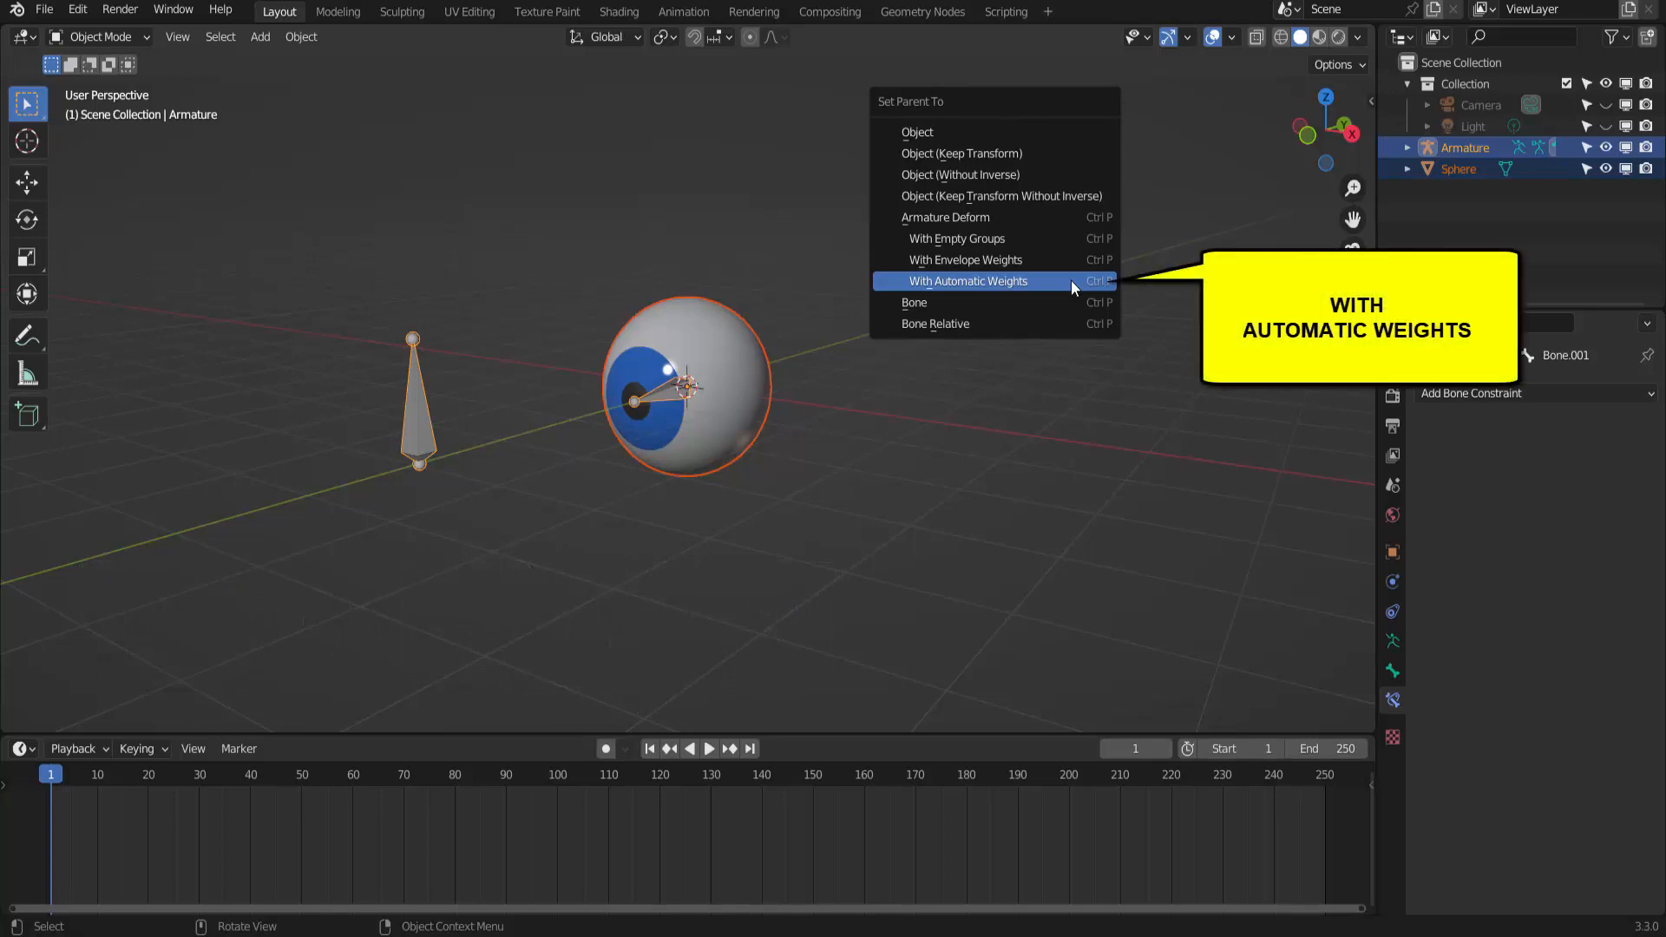
left_click(993, 283)
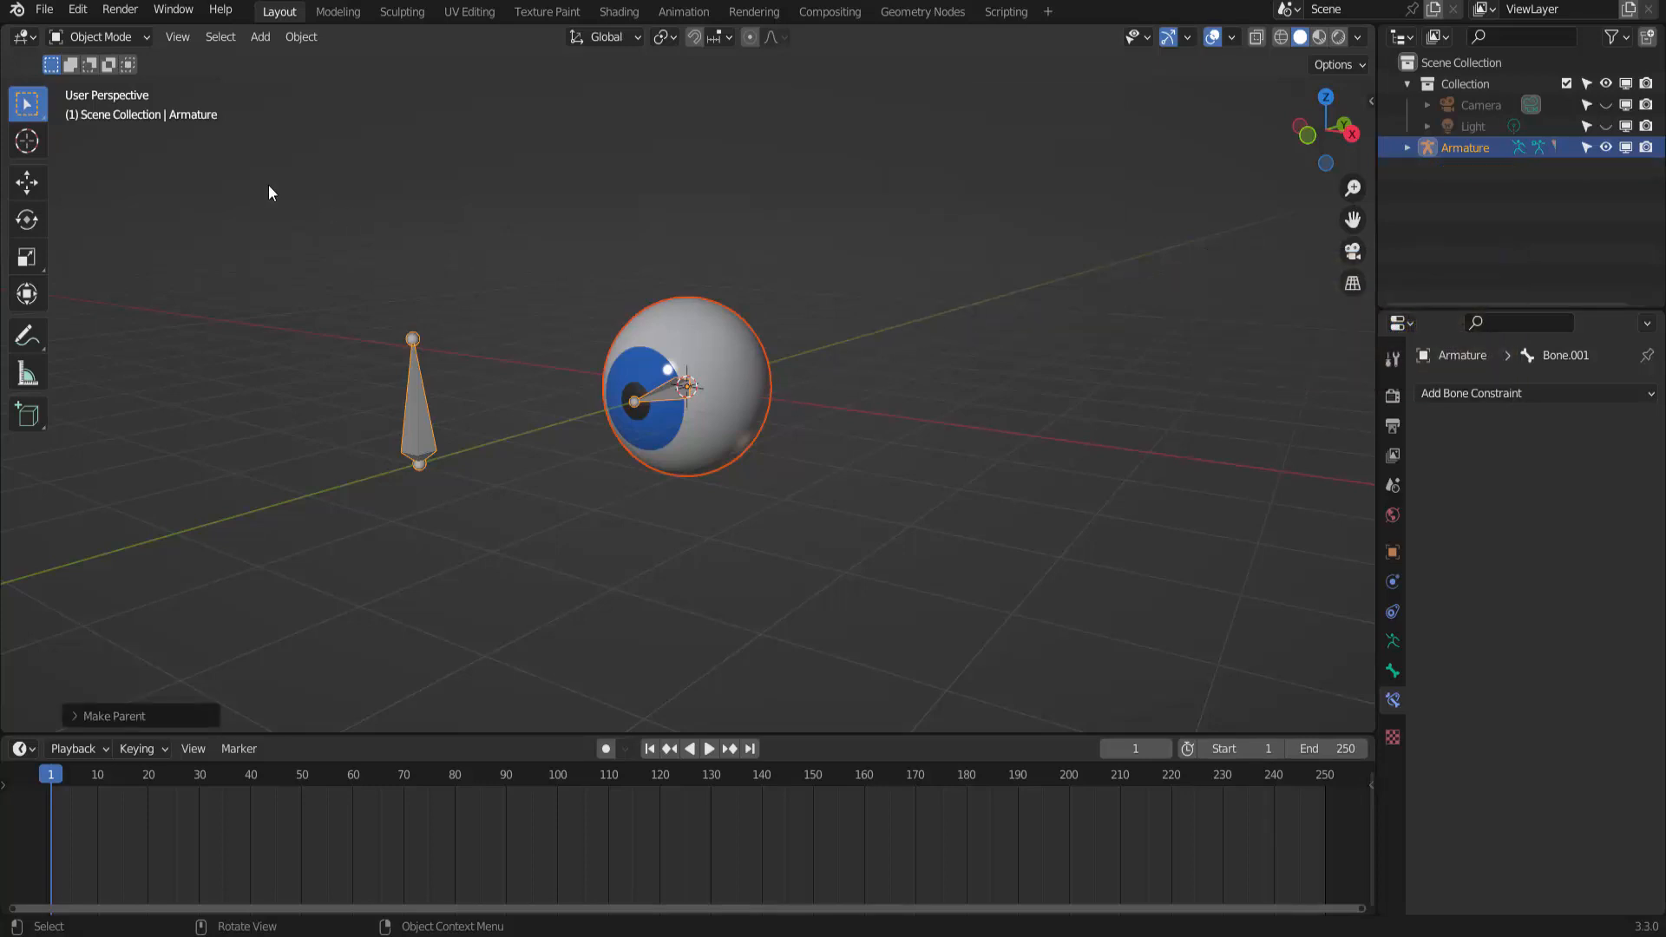
Step: Return the armature to Pose Mode and try moving the control bone to test the eyeball's rotation
left_click(100, 36)
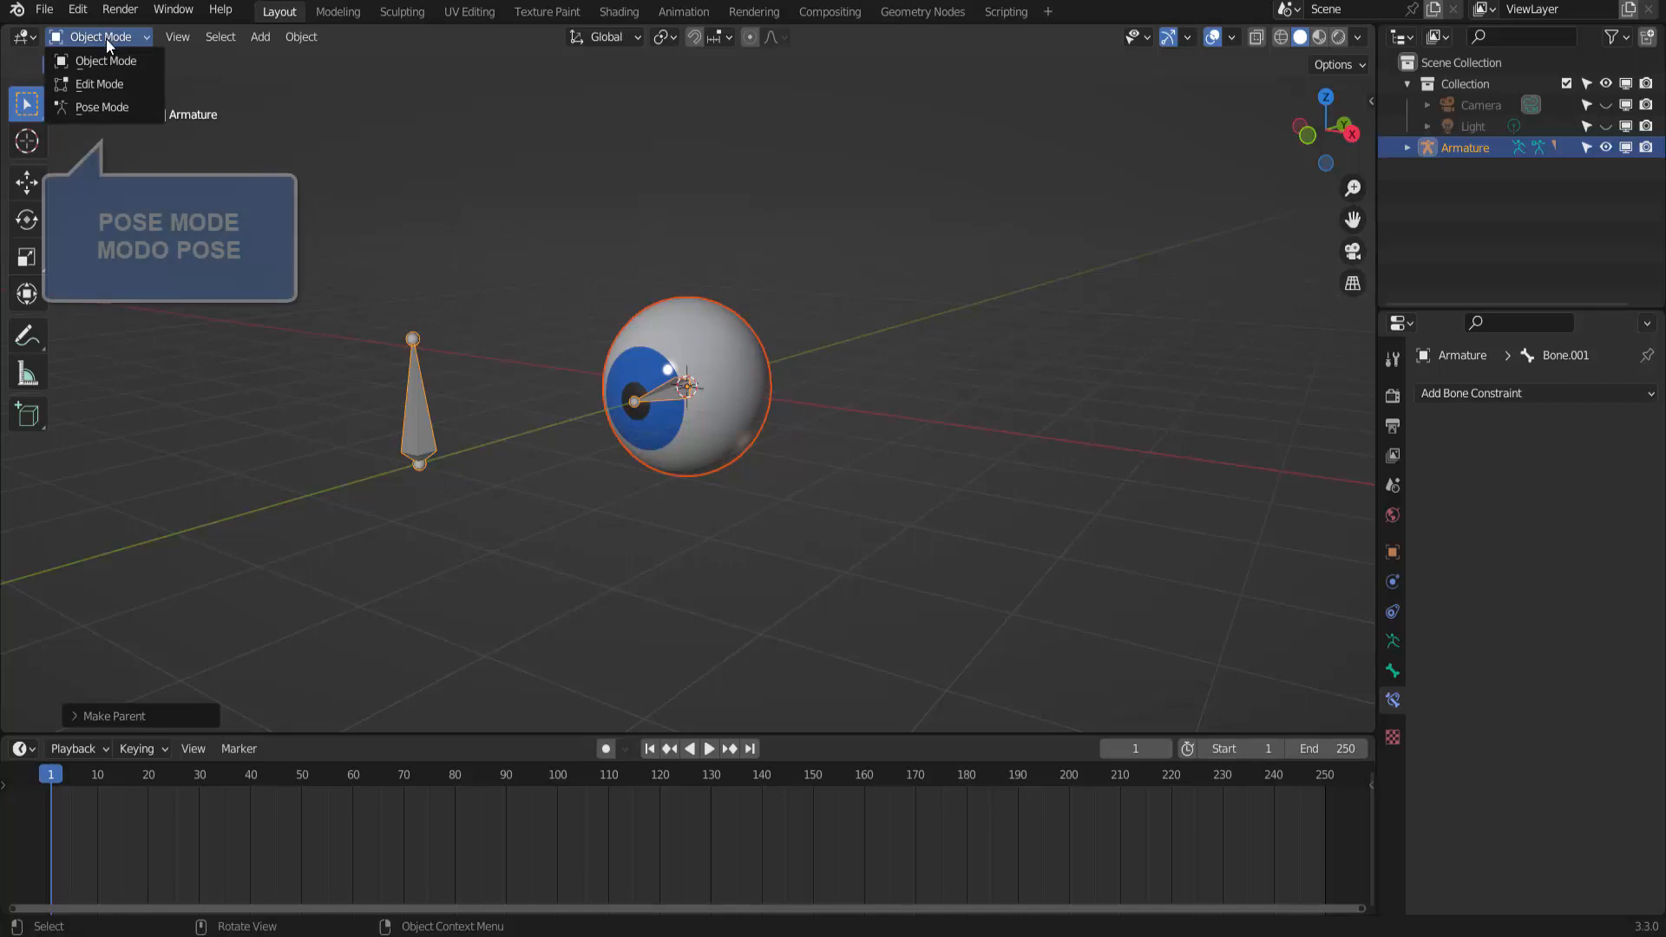
left_click(102, 111)
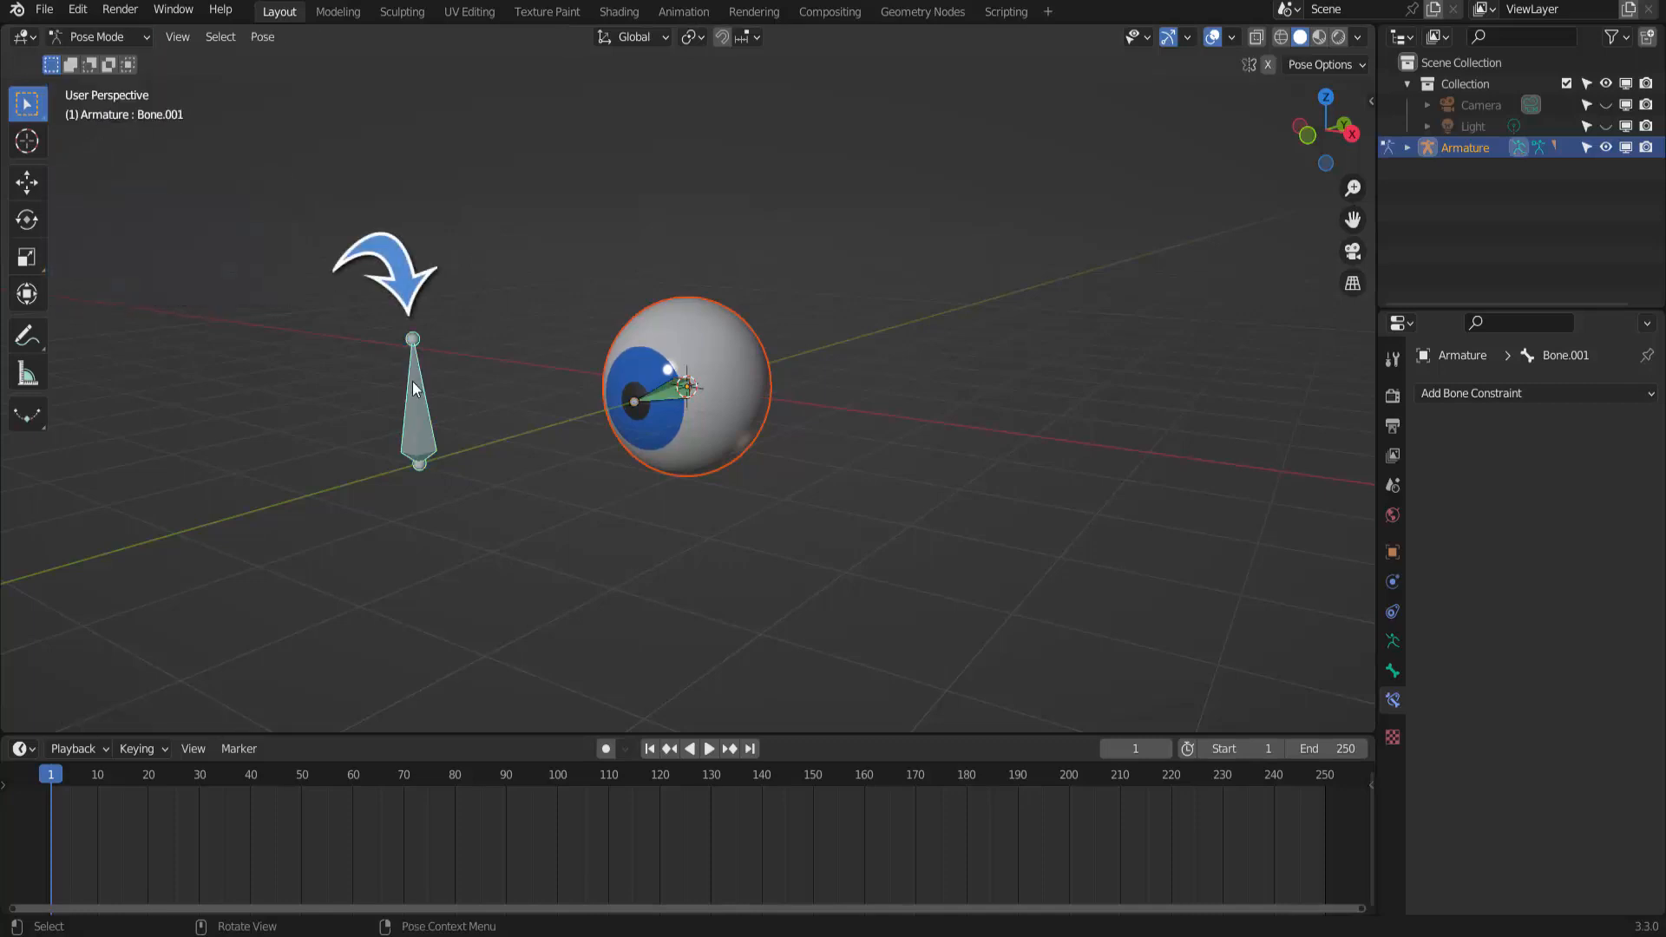
key("g")
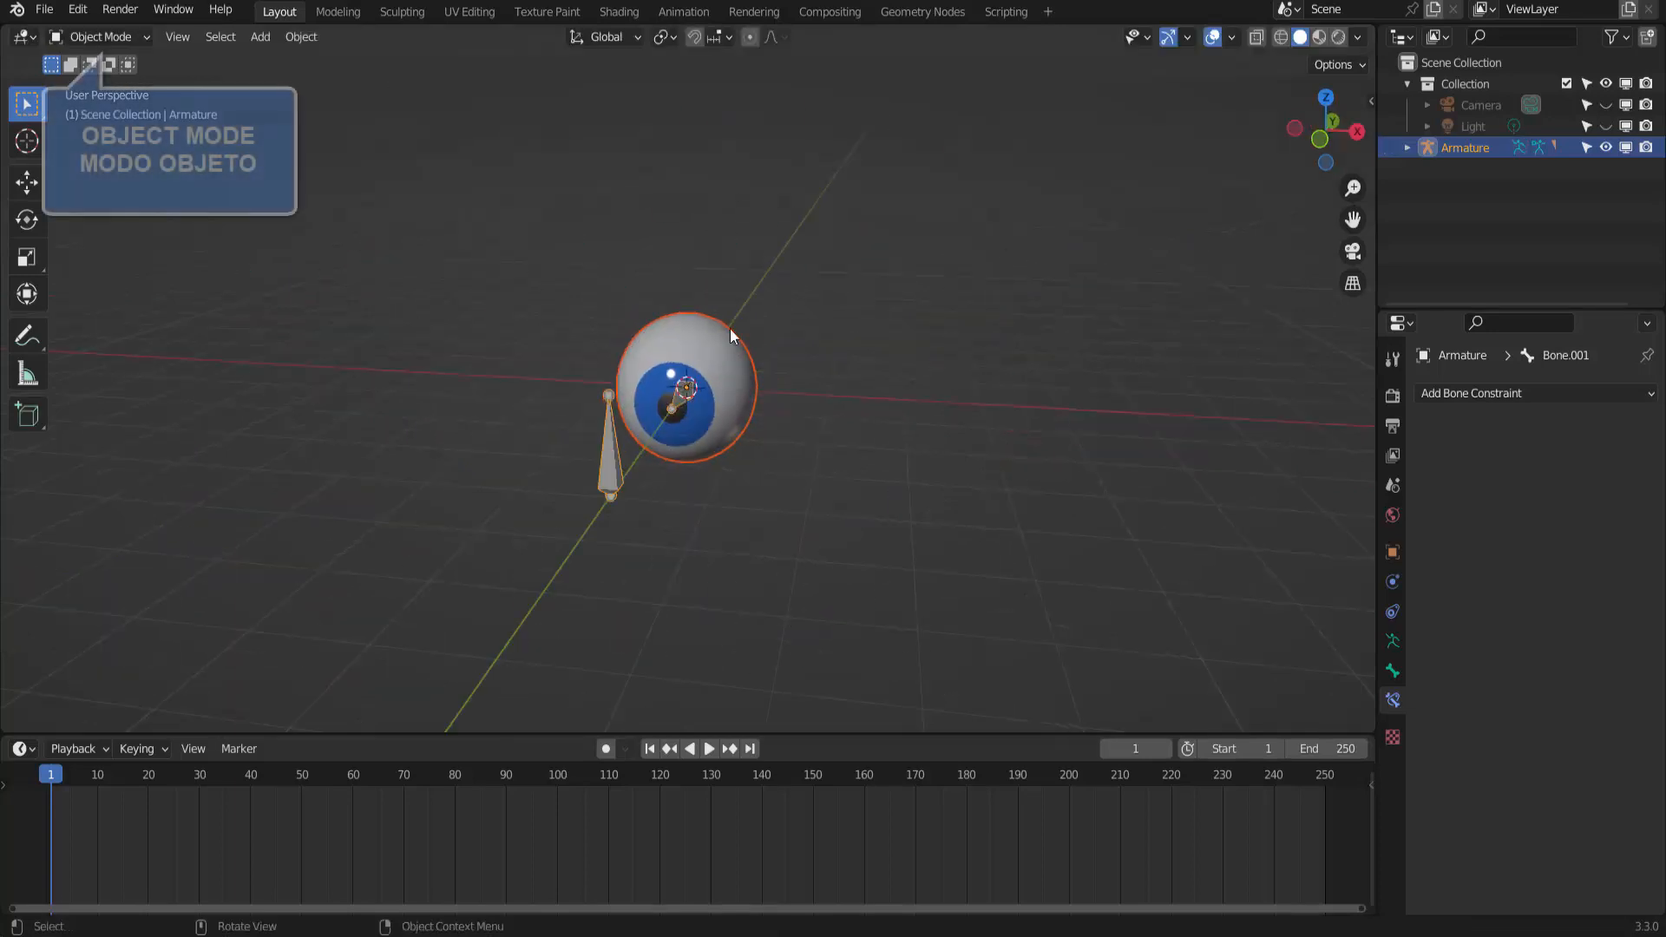
Step: In Object Mode, select the eyeball with its armature and duplicate them along the X axis to make a second eye beside the first
left_click_drag(513, 274, 819, 543)
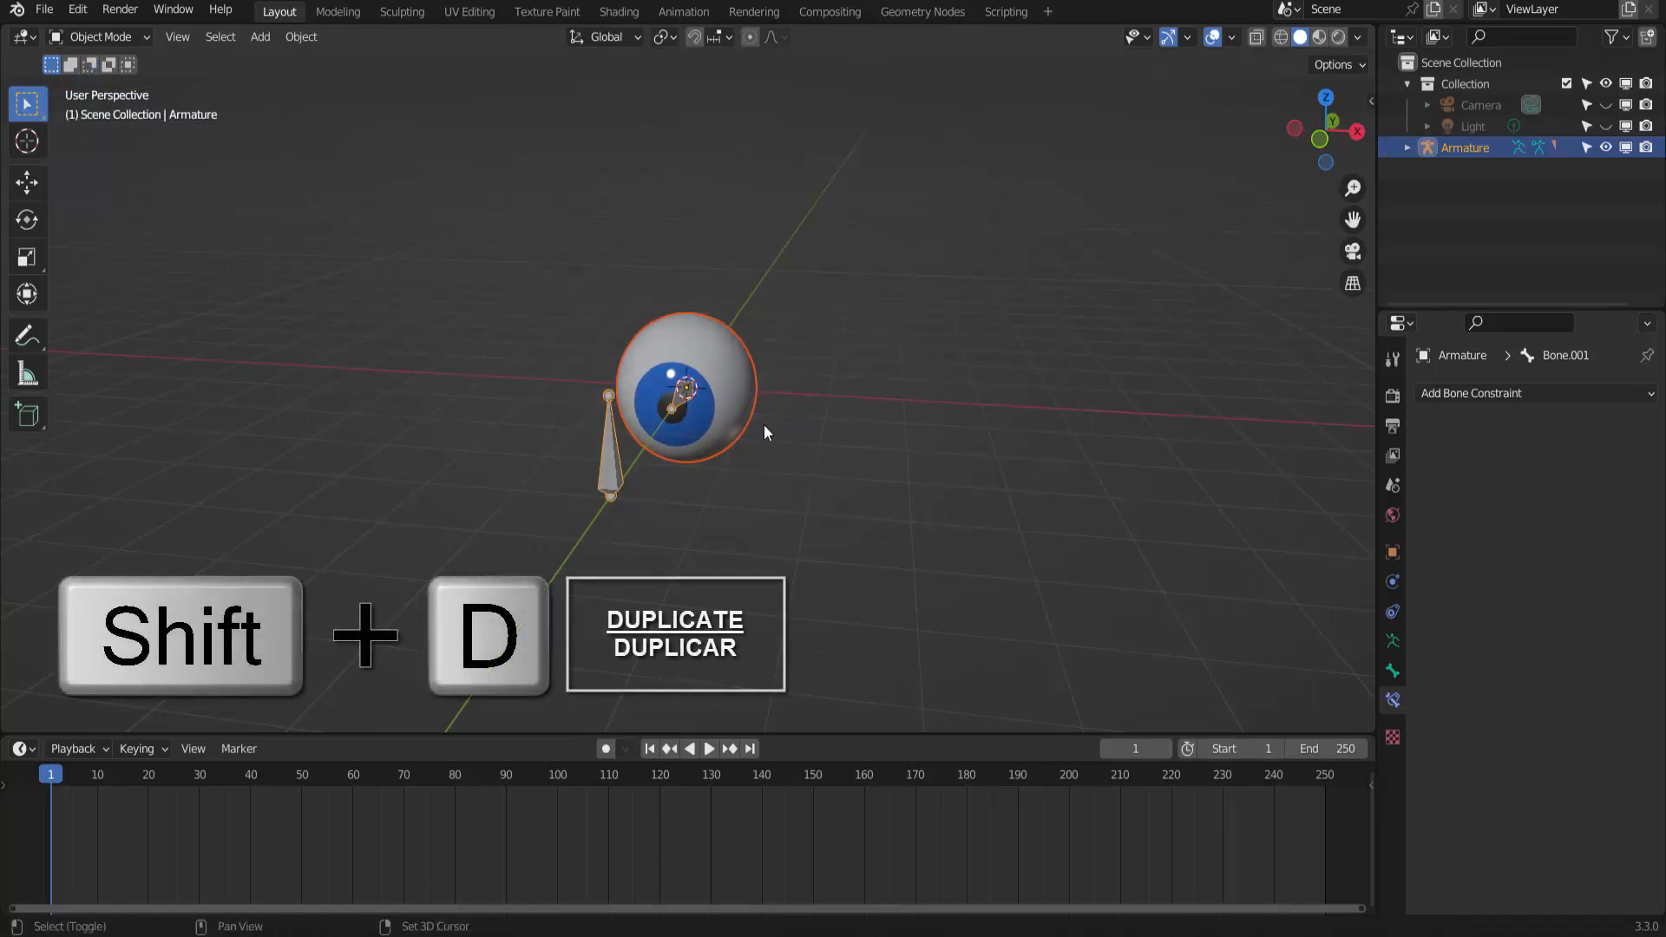
key("shift+d")
key("x")
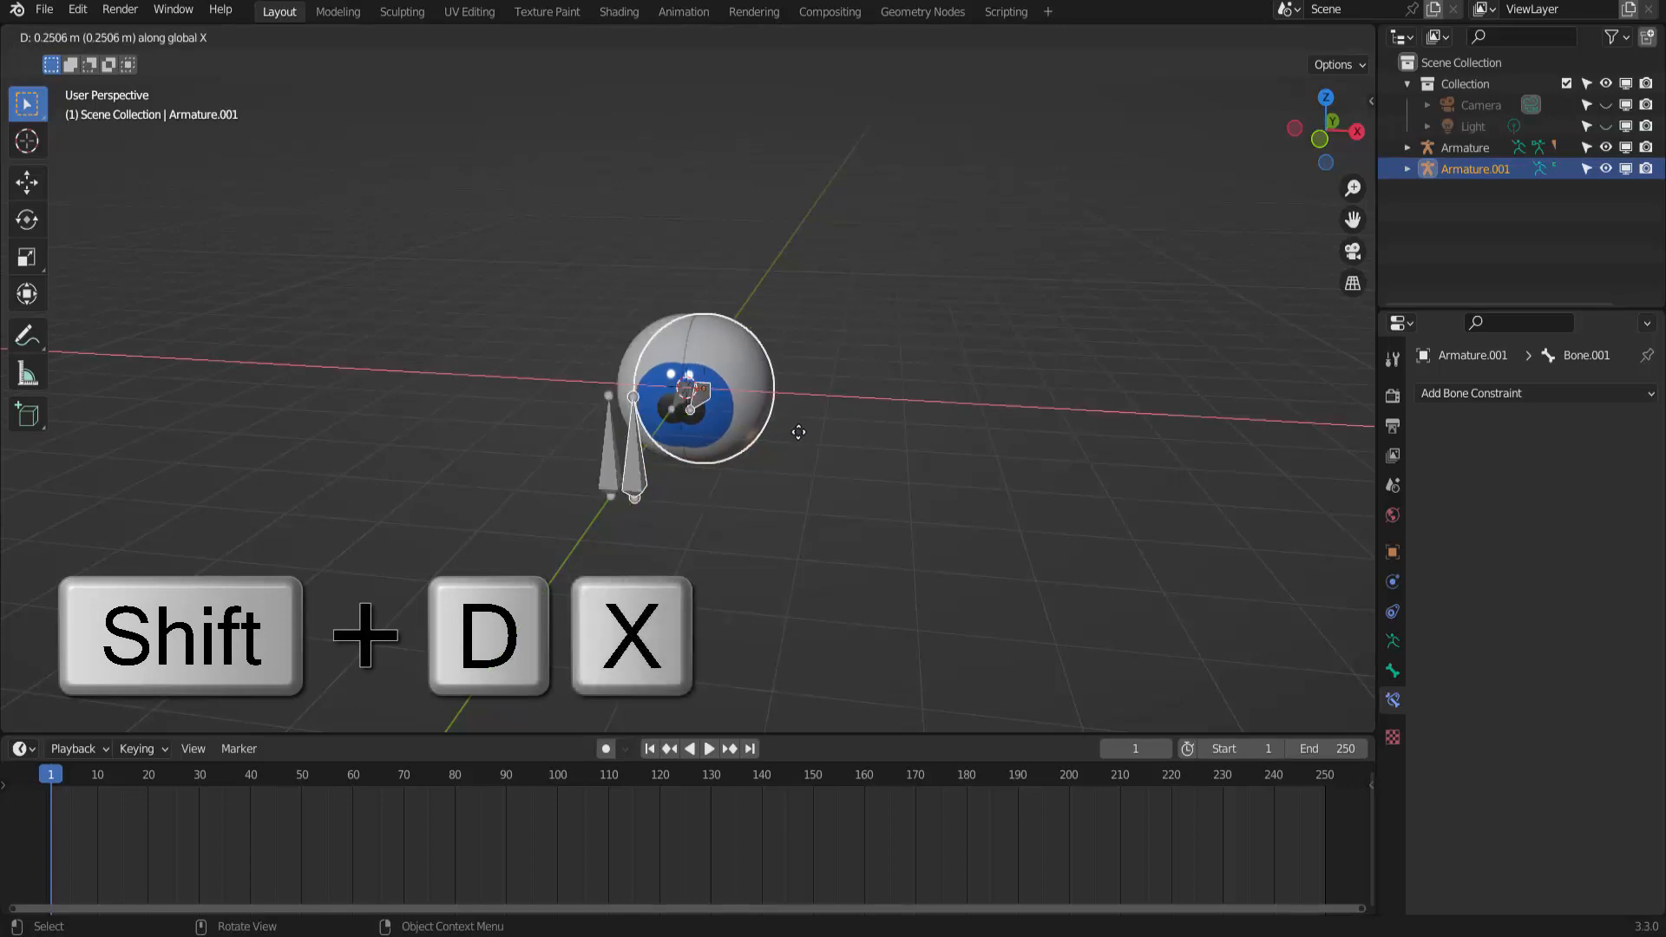
left_click(942, 364)
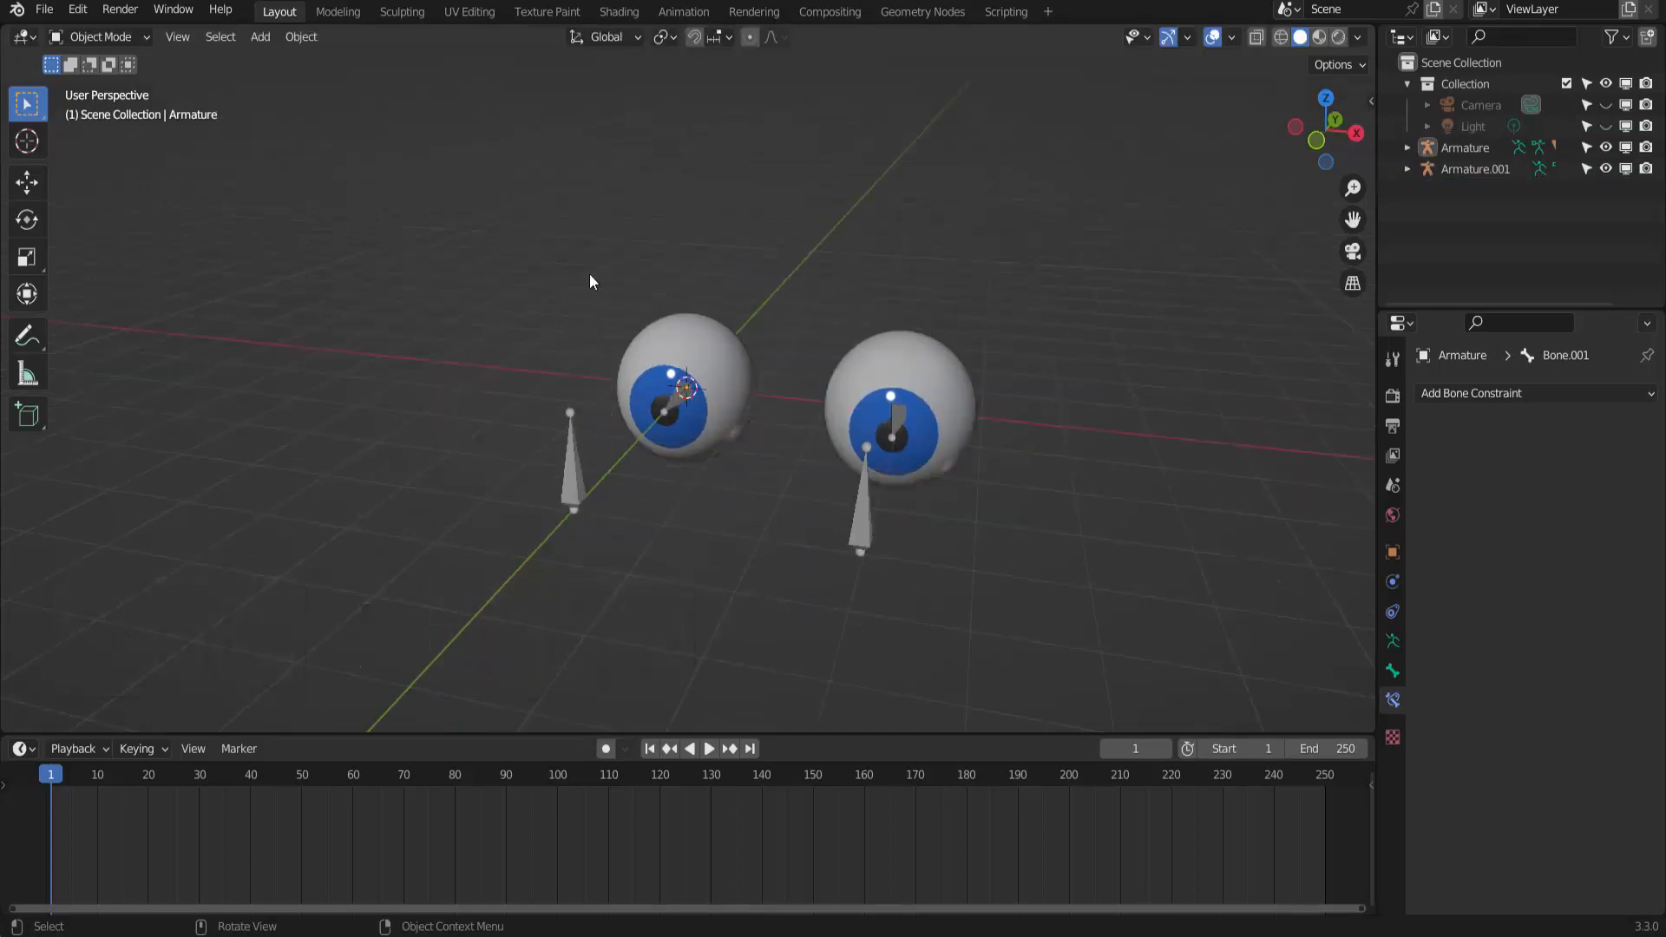
Step: Select both eyes with their armatures and switch them to Pose Mode together
left_click_drag(448, 230, 1085, 617)
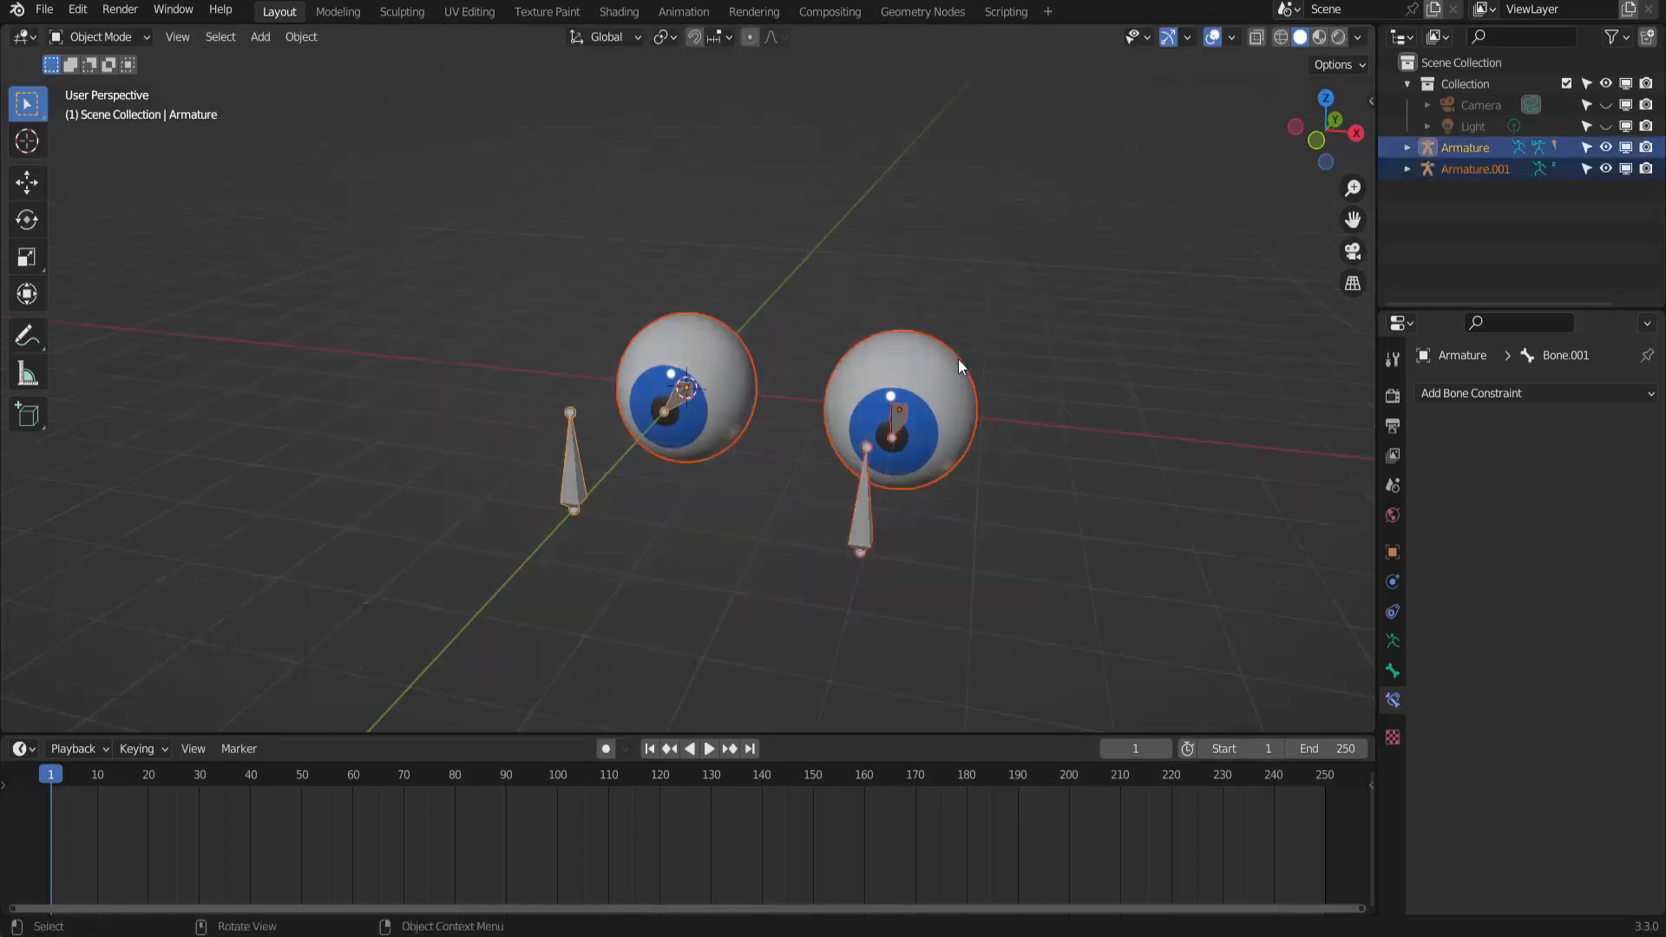
left_click(123, 42)
left_click(102, 104)
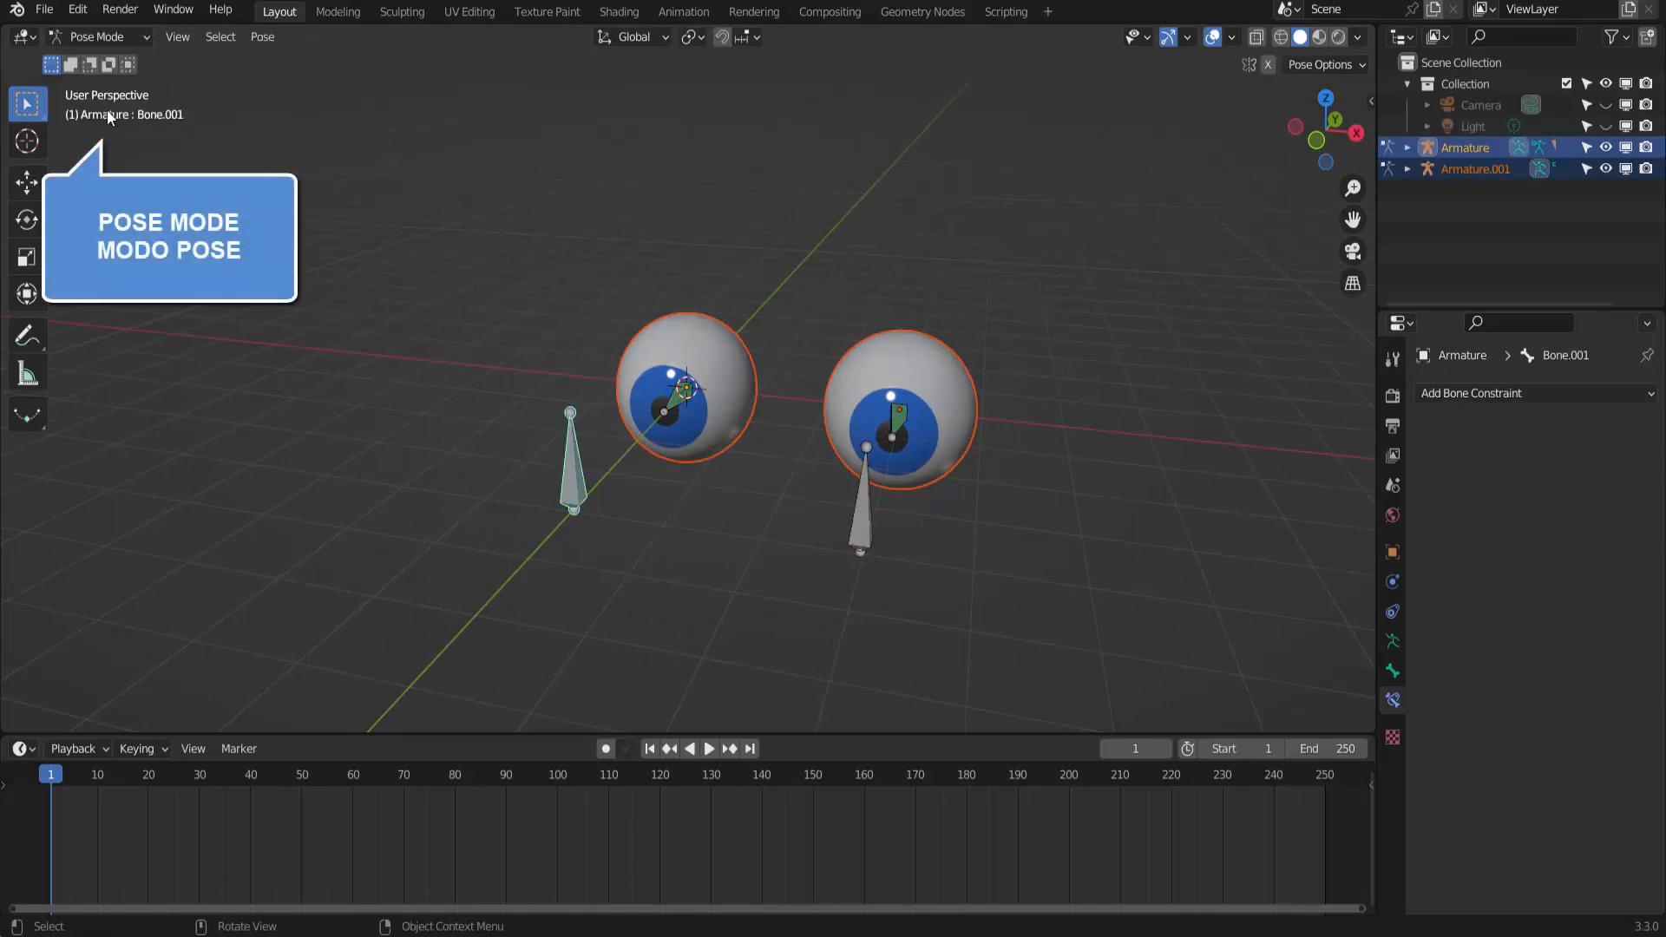
left_click(742, 592)
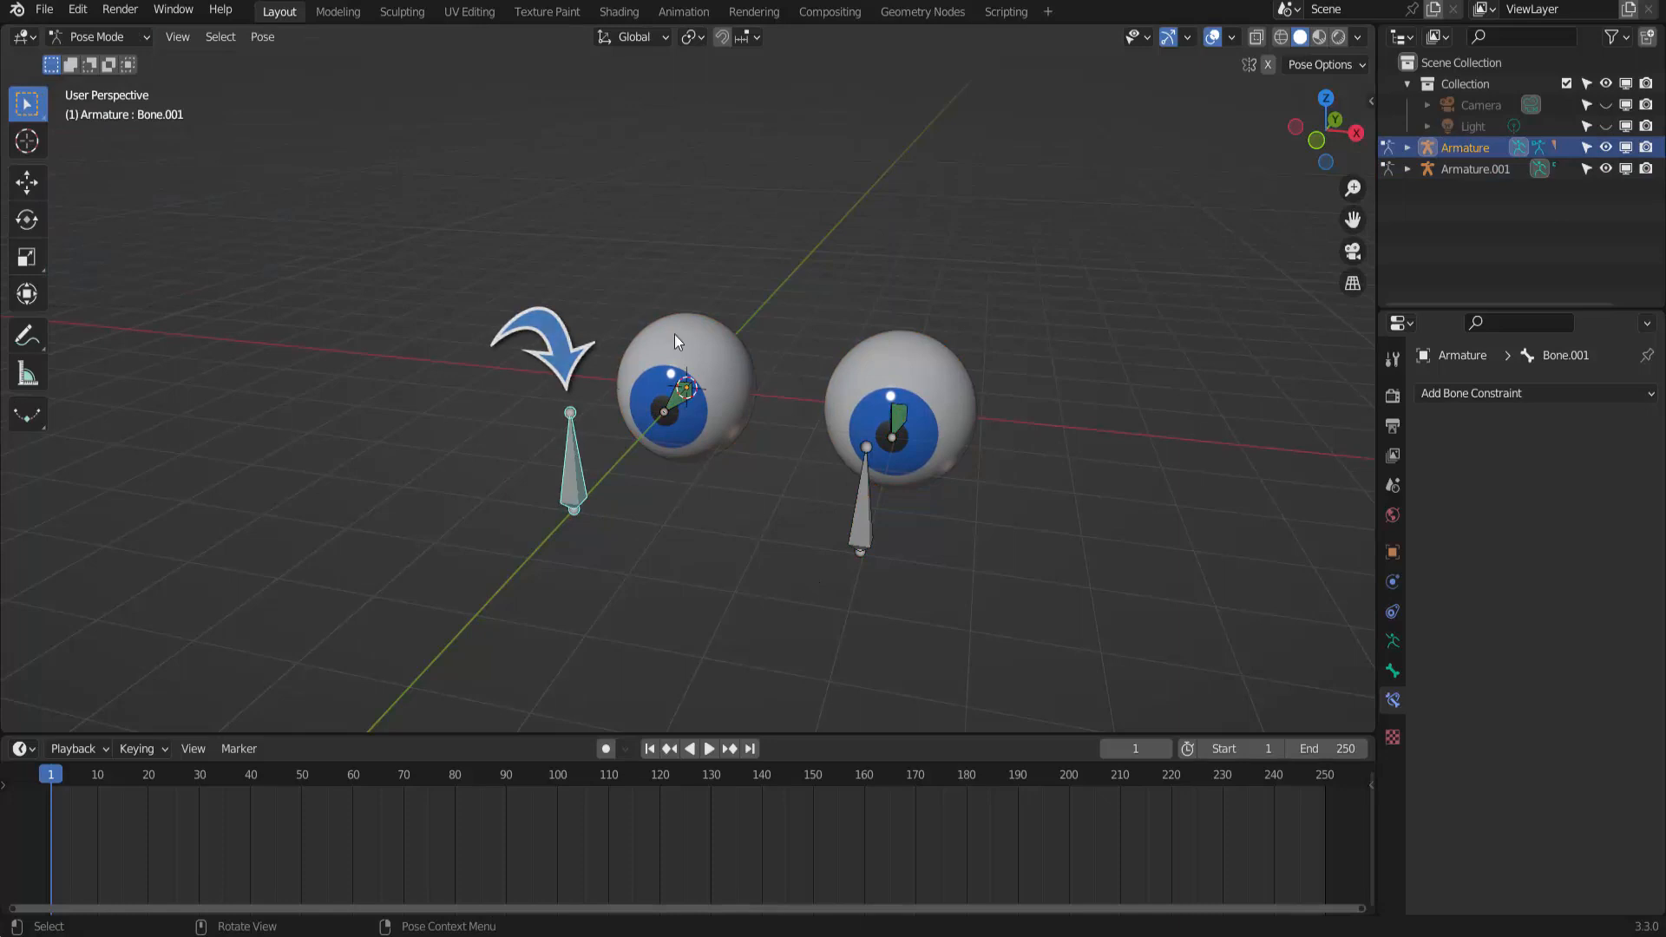
Step: Try moving the control bone of the original eye and that of the duplicated eye separately
key("g")
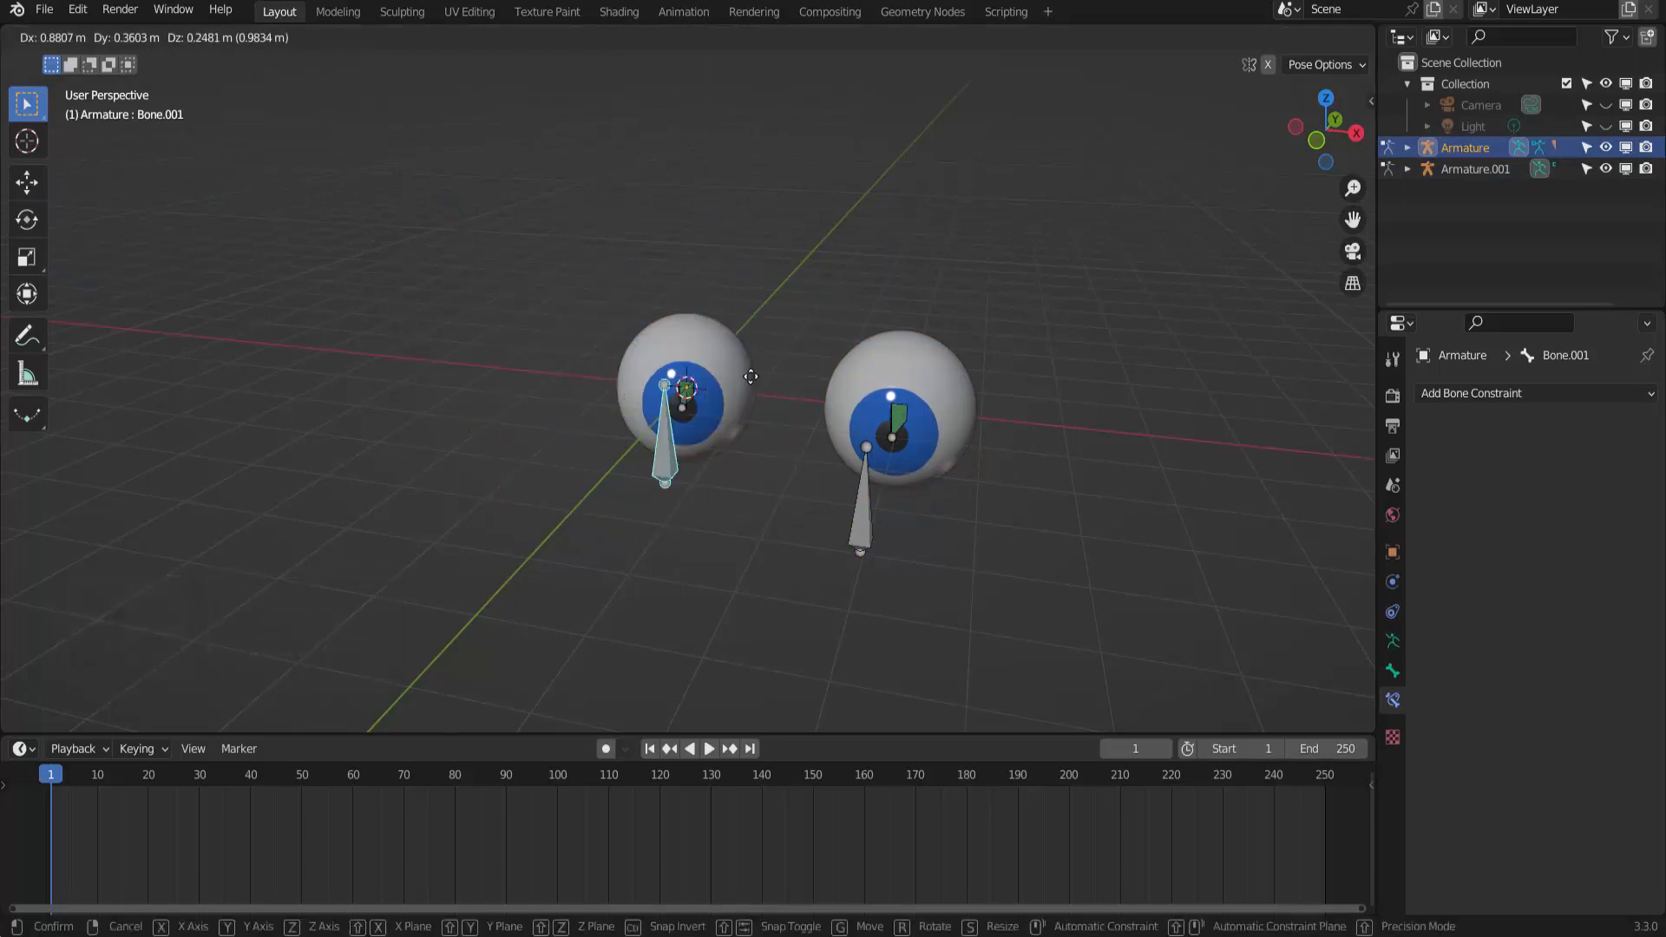
key("Escape")
left_click(872, 533)
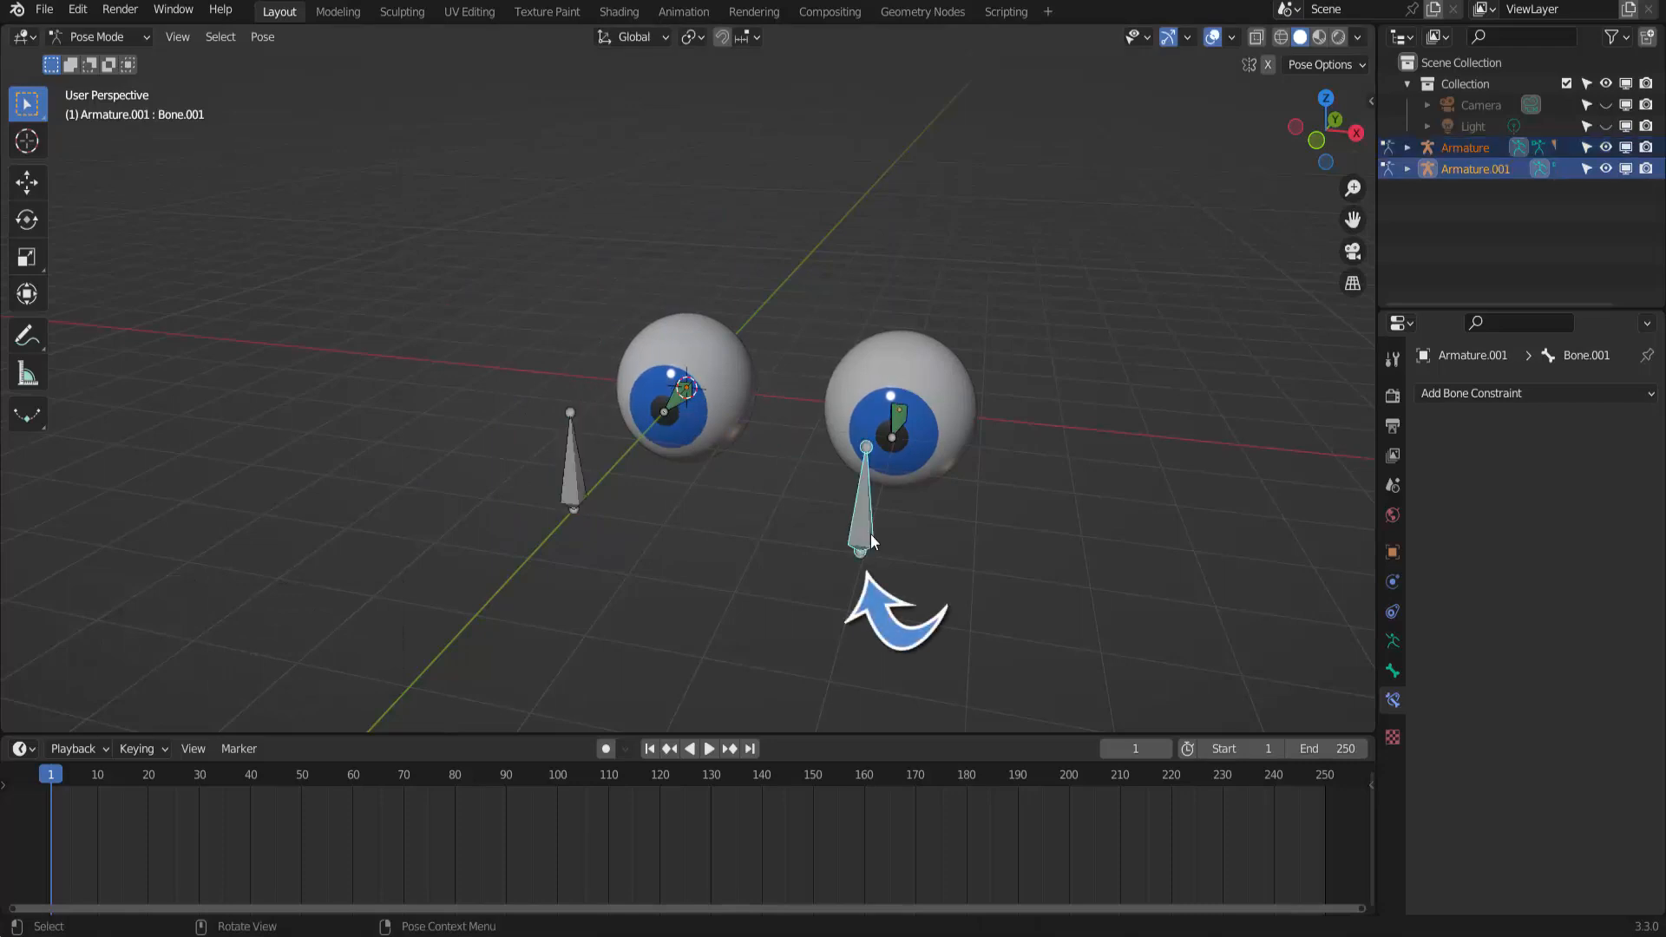
key("g")
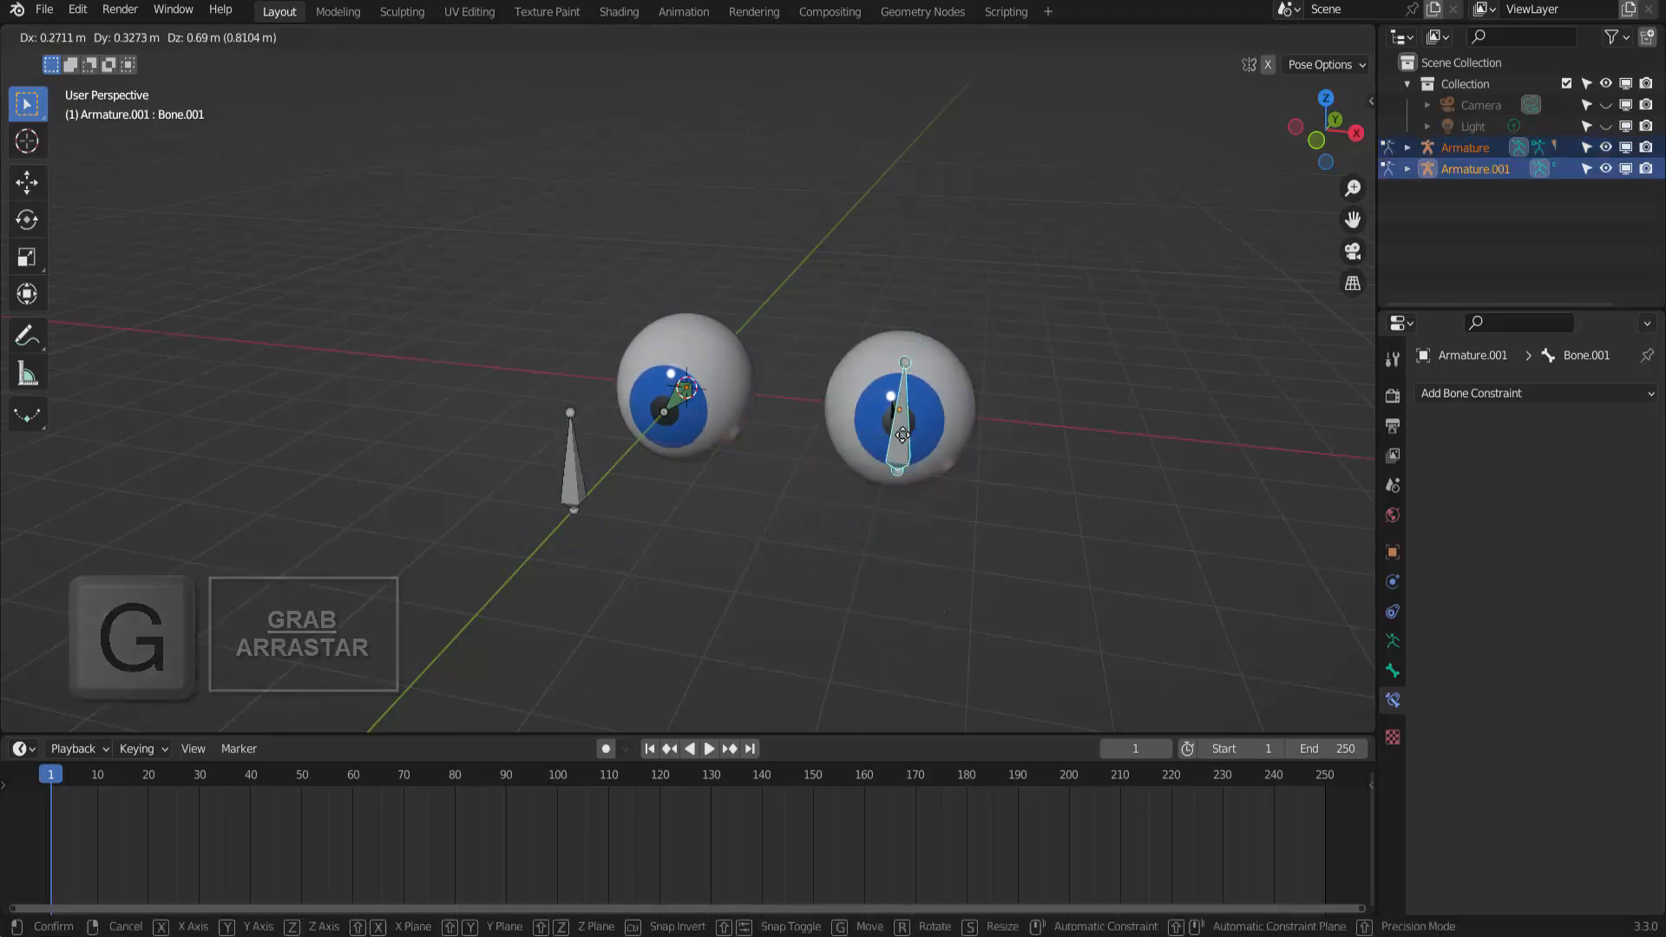
key("Escape")
mouse_move(684, 554)
middle_mouse_down()
mouse_move(682, 523)
mouse_move(685, 550)
middle_mouse_up()
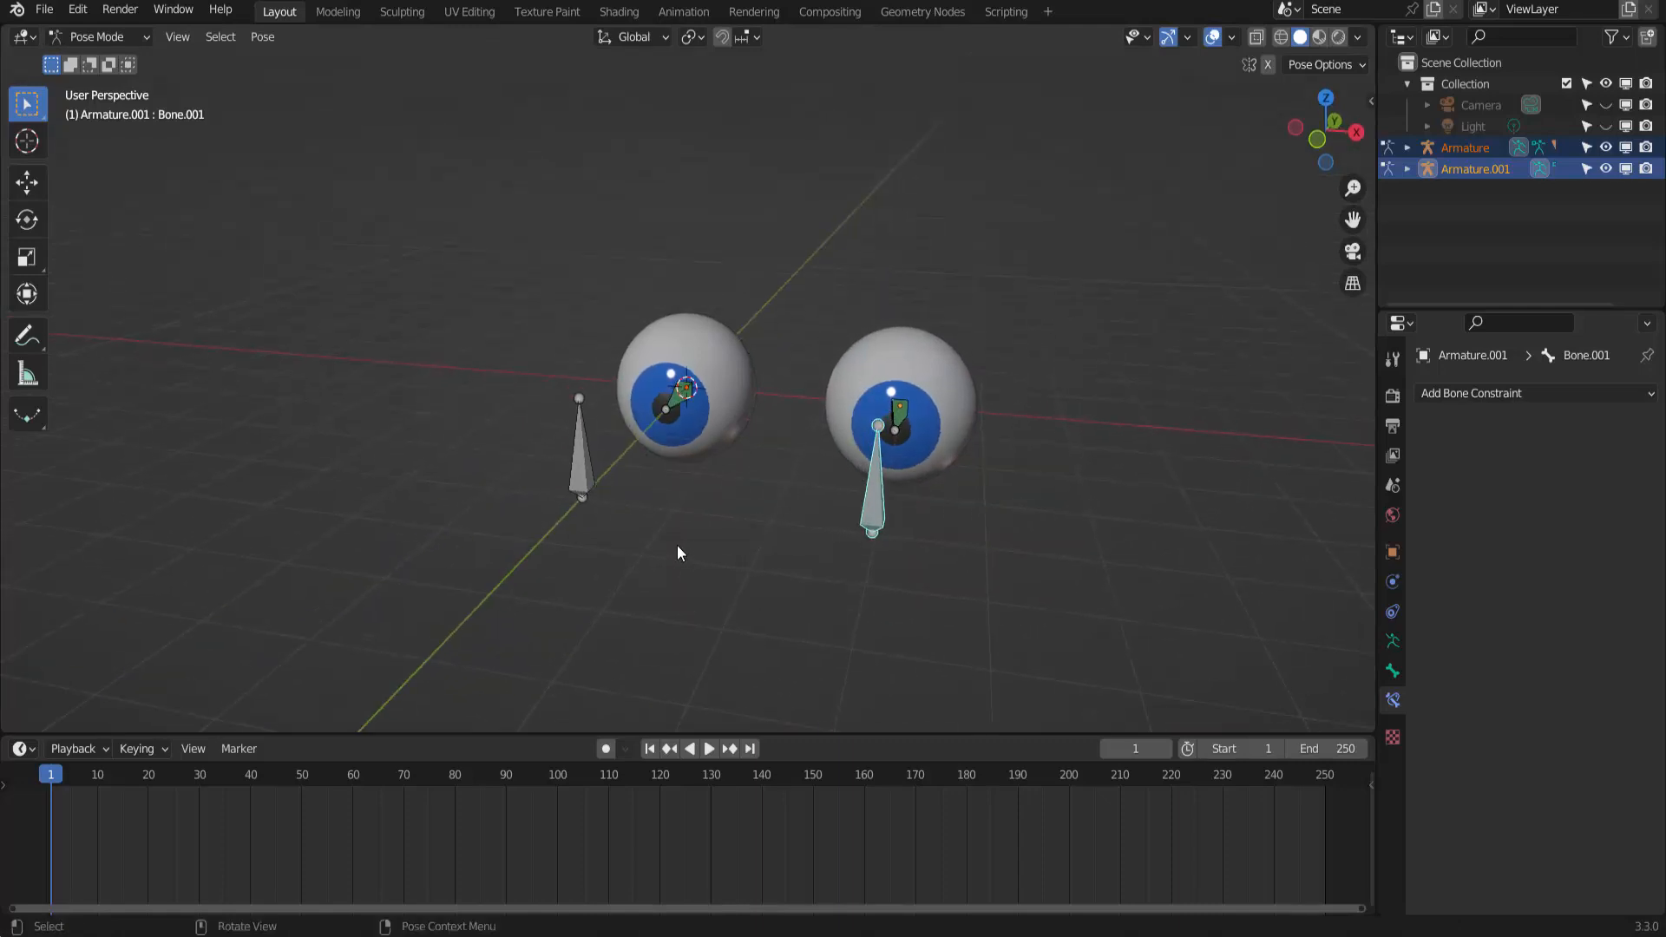
Step: Select the control bones of both eyes and try moving them together
left_click(586, 479)
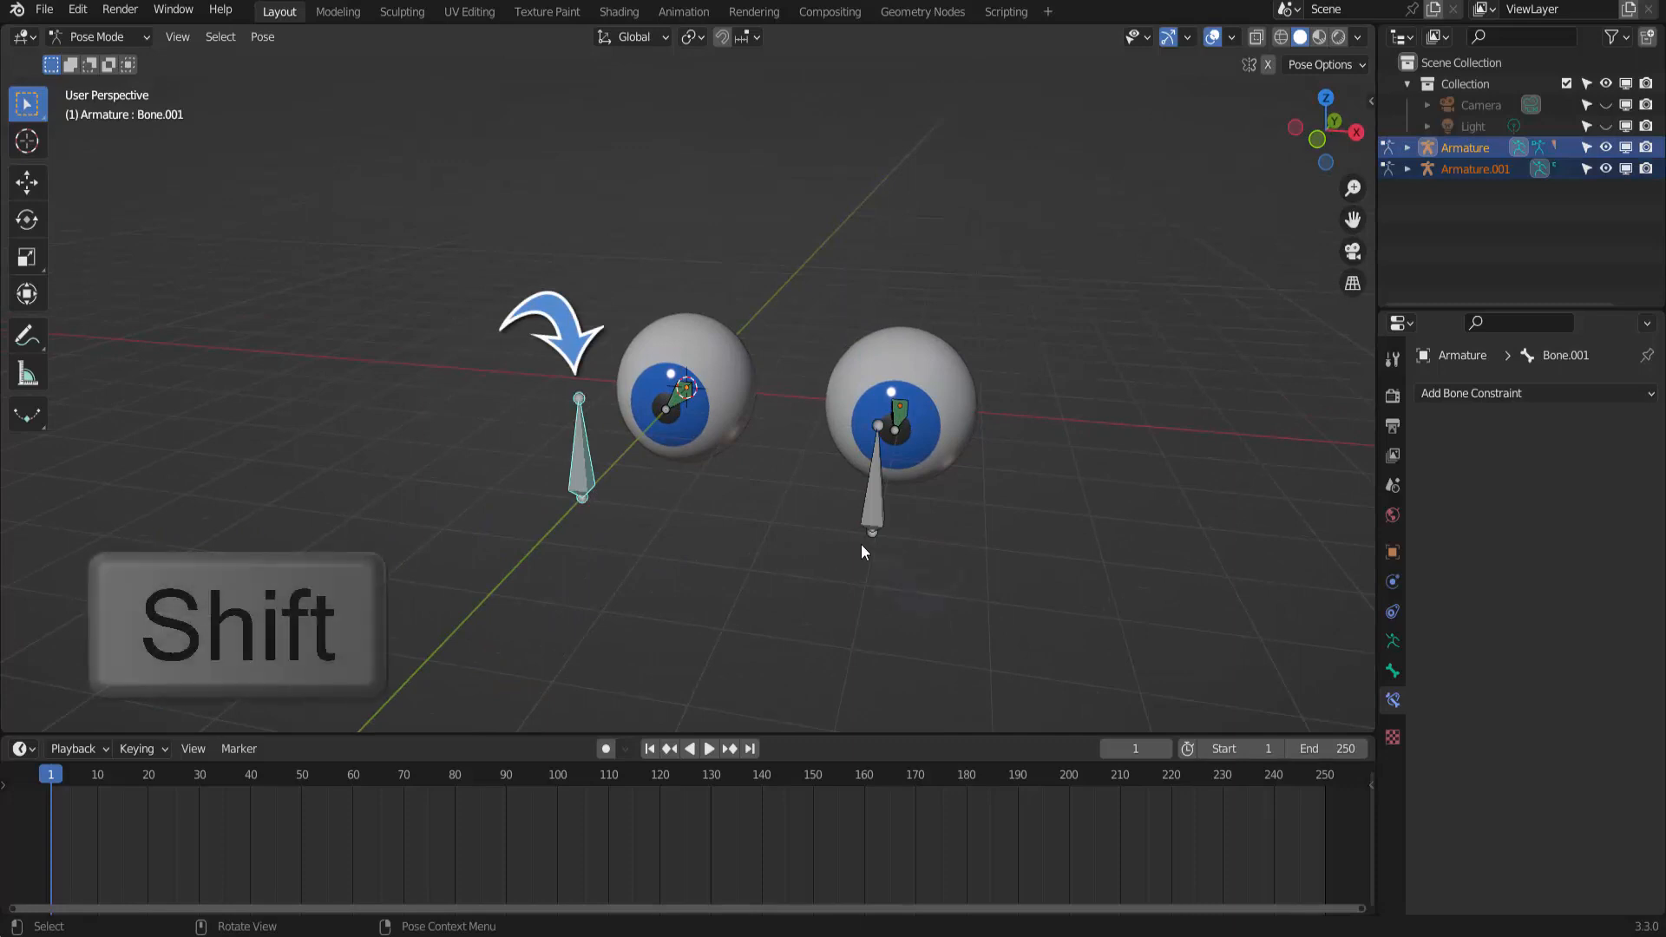
left_click(873, 512, "shift")
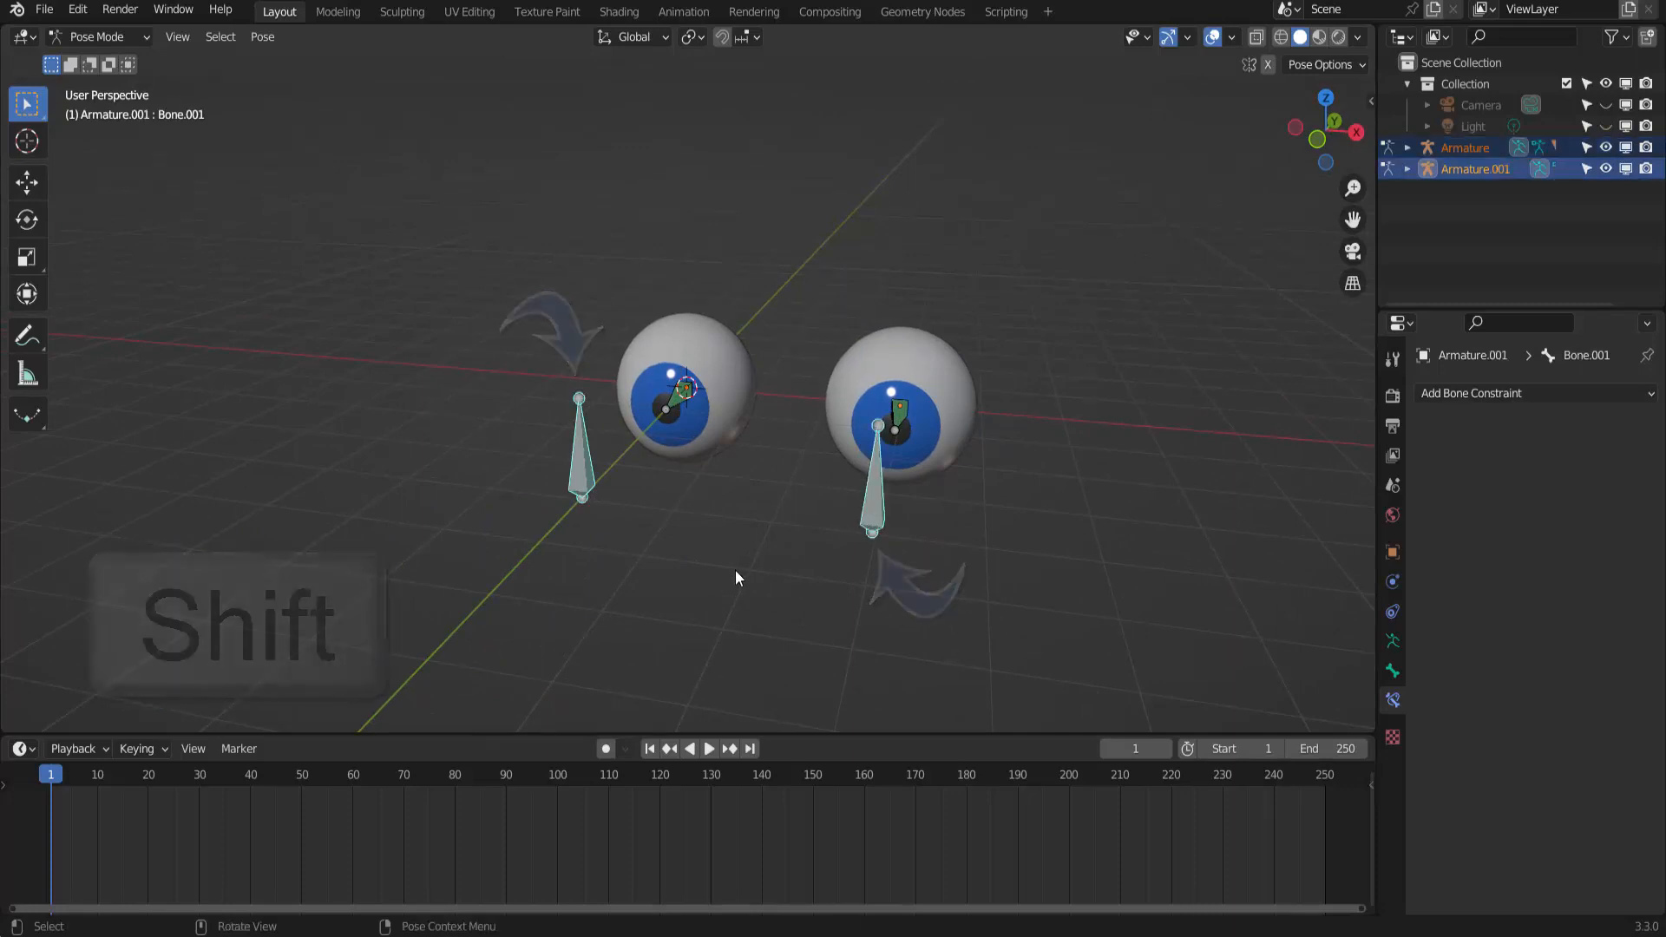
key("g")
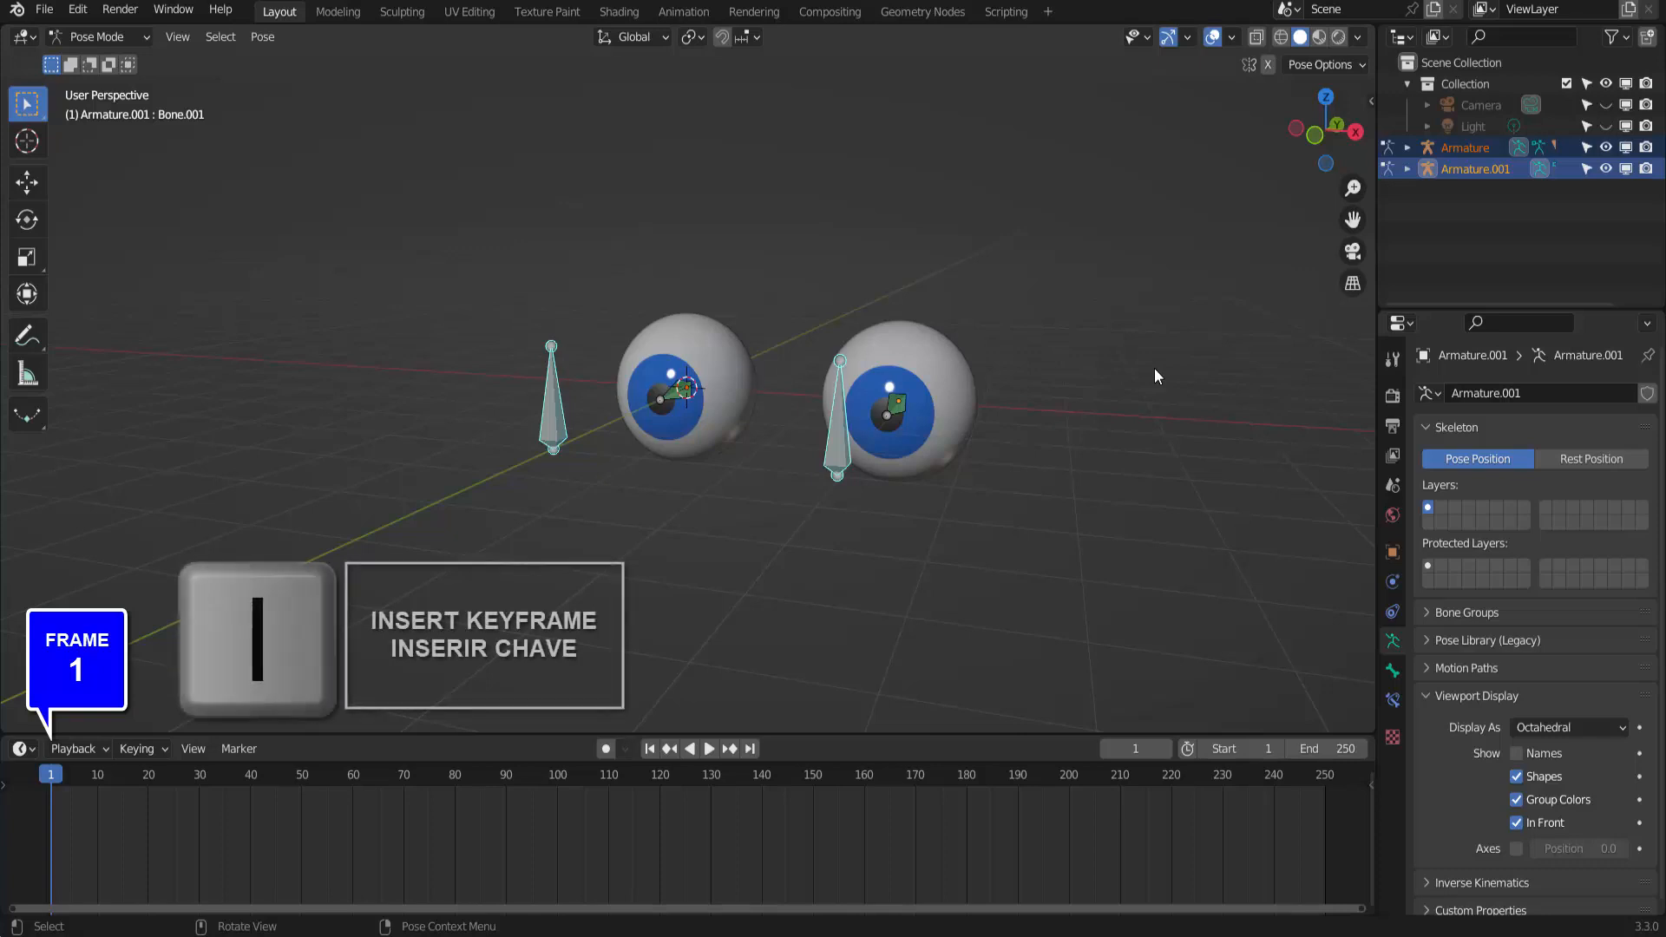
Step: Insert a Location & Rotation keyframe for both control bones at frame 1 and go to frame 60
key("i")
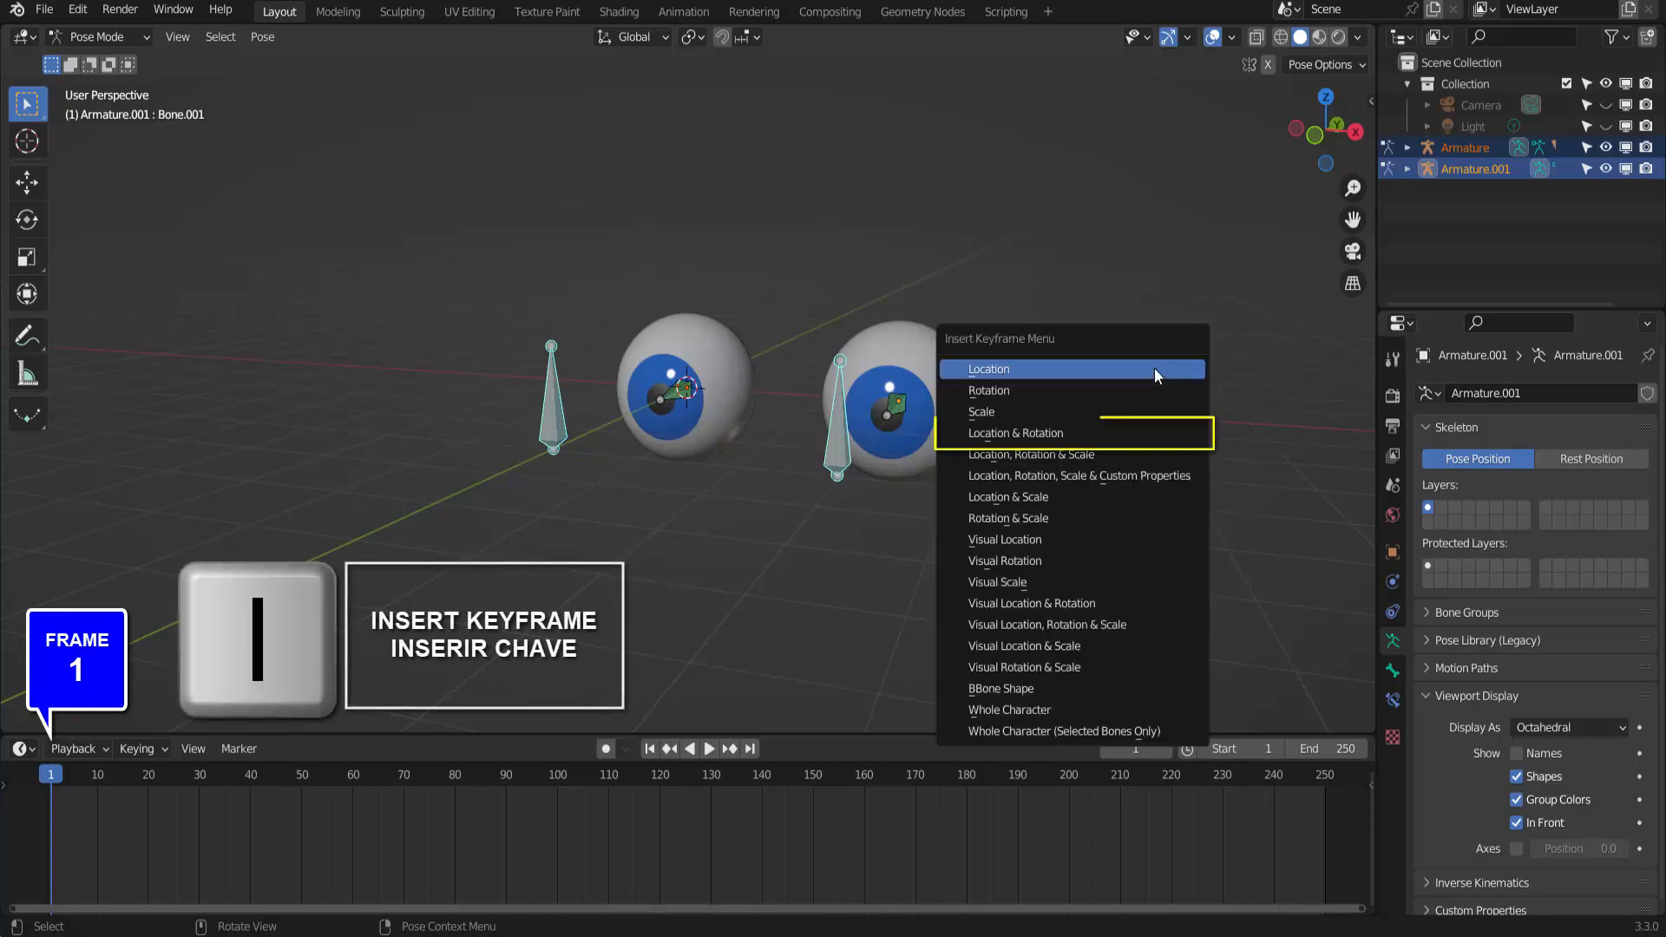
left_click(1095, 432)
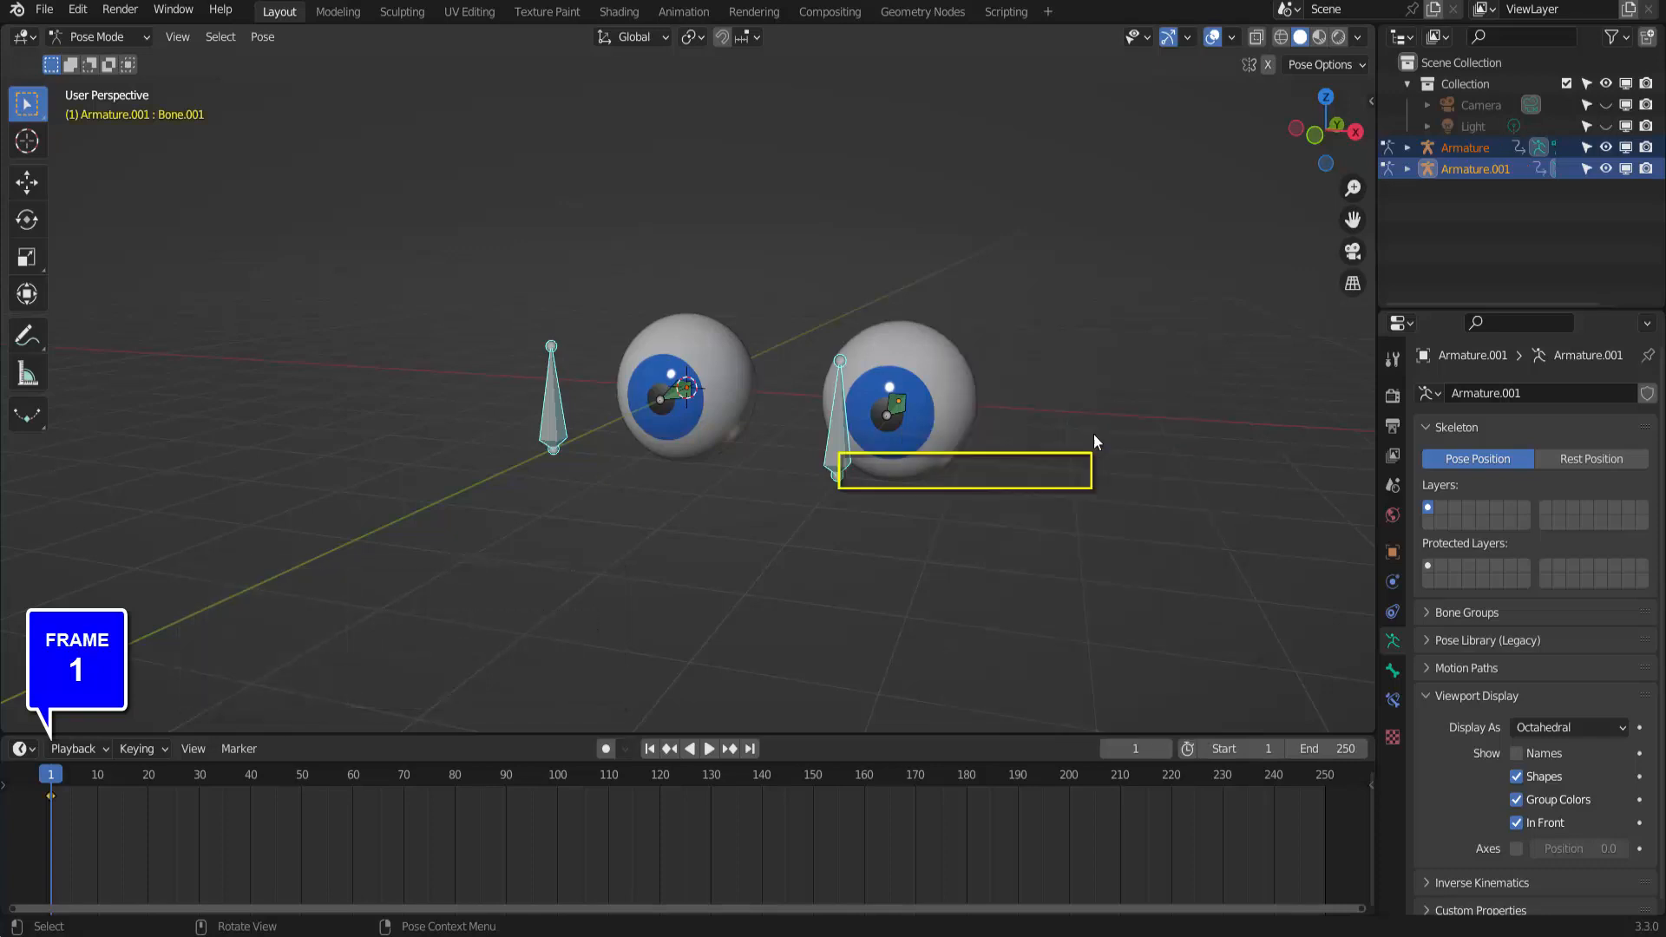
left_click(351, 773)
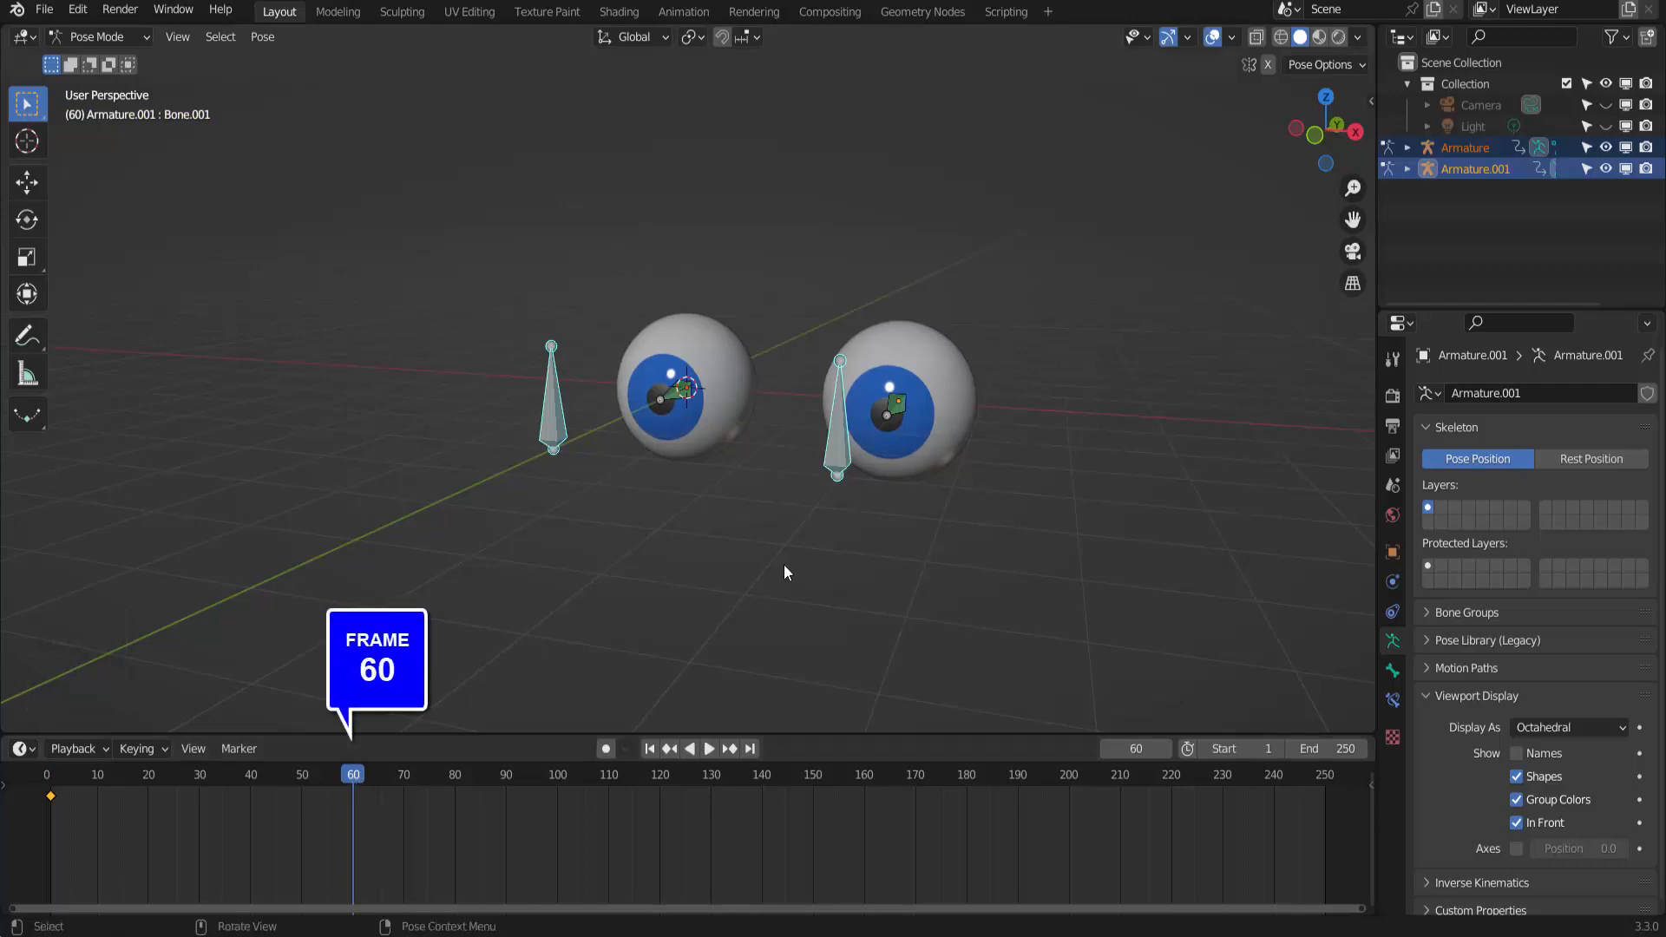
Step: Move both control bones up and to the right of the eyes at frame 60 and insert a Location & Rotation keyframe
key("g")
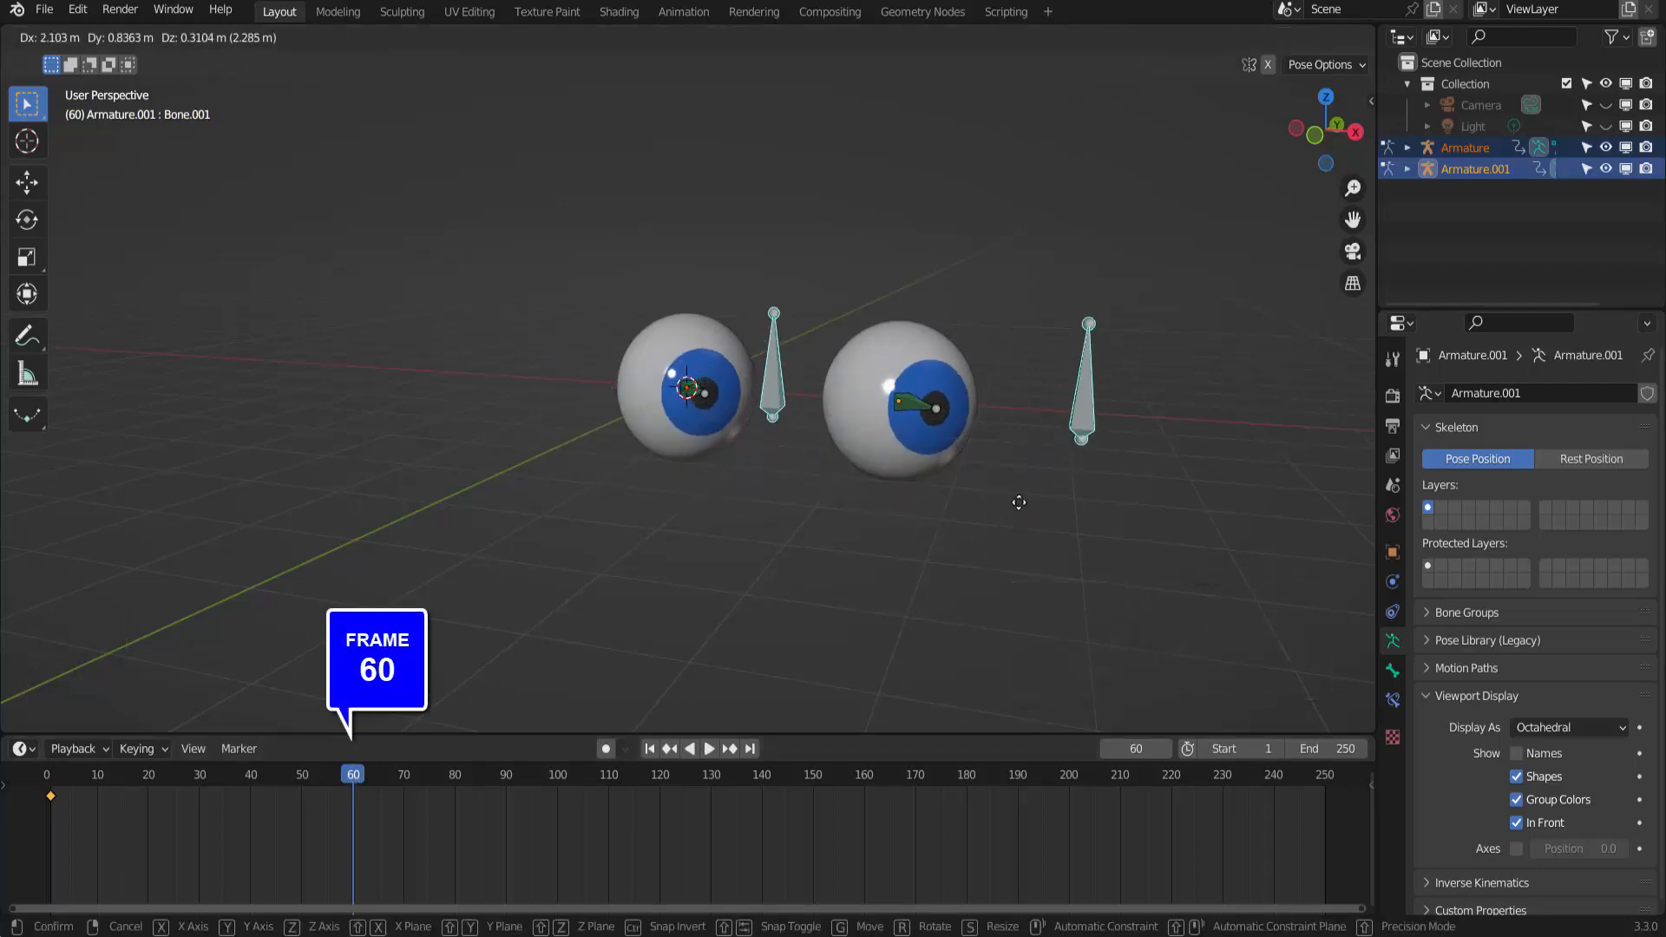
left_click(1187, 347)
key("i")
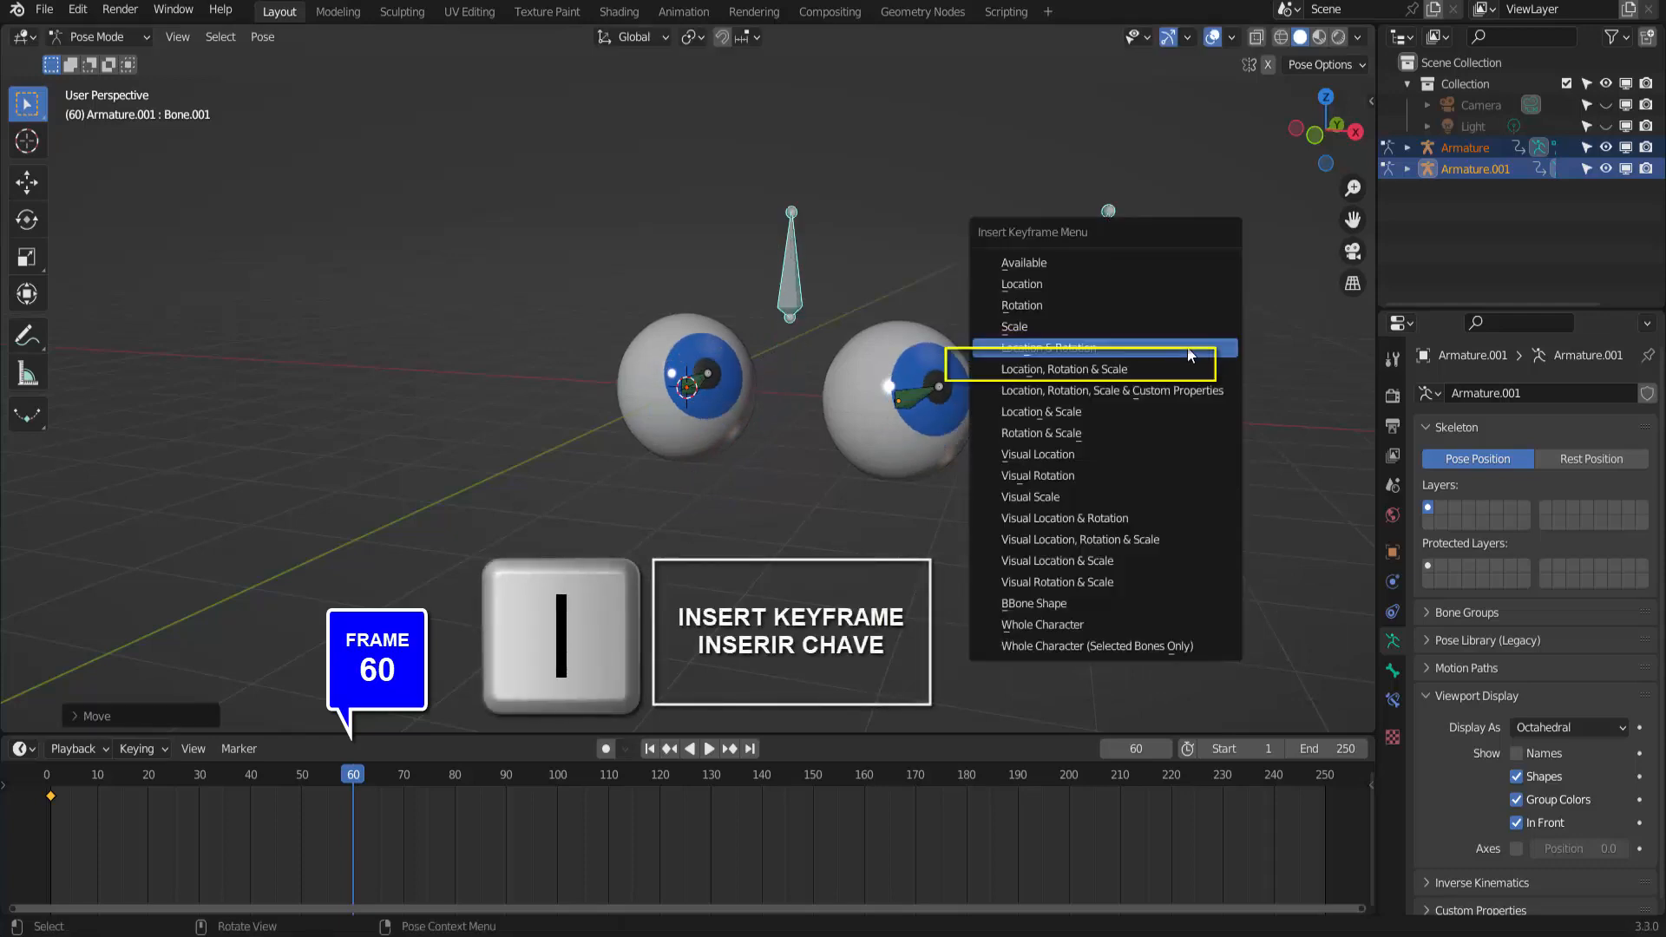
left_click(1187, 346)
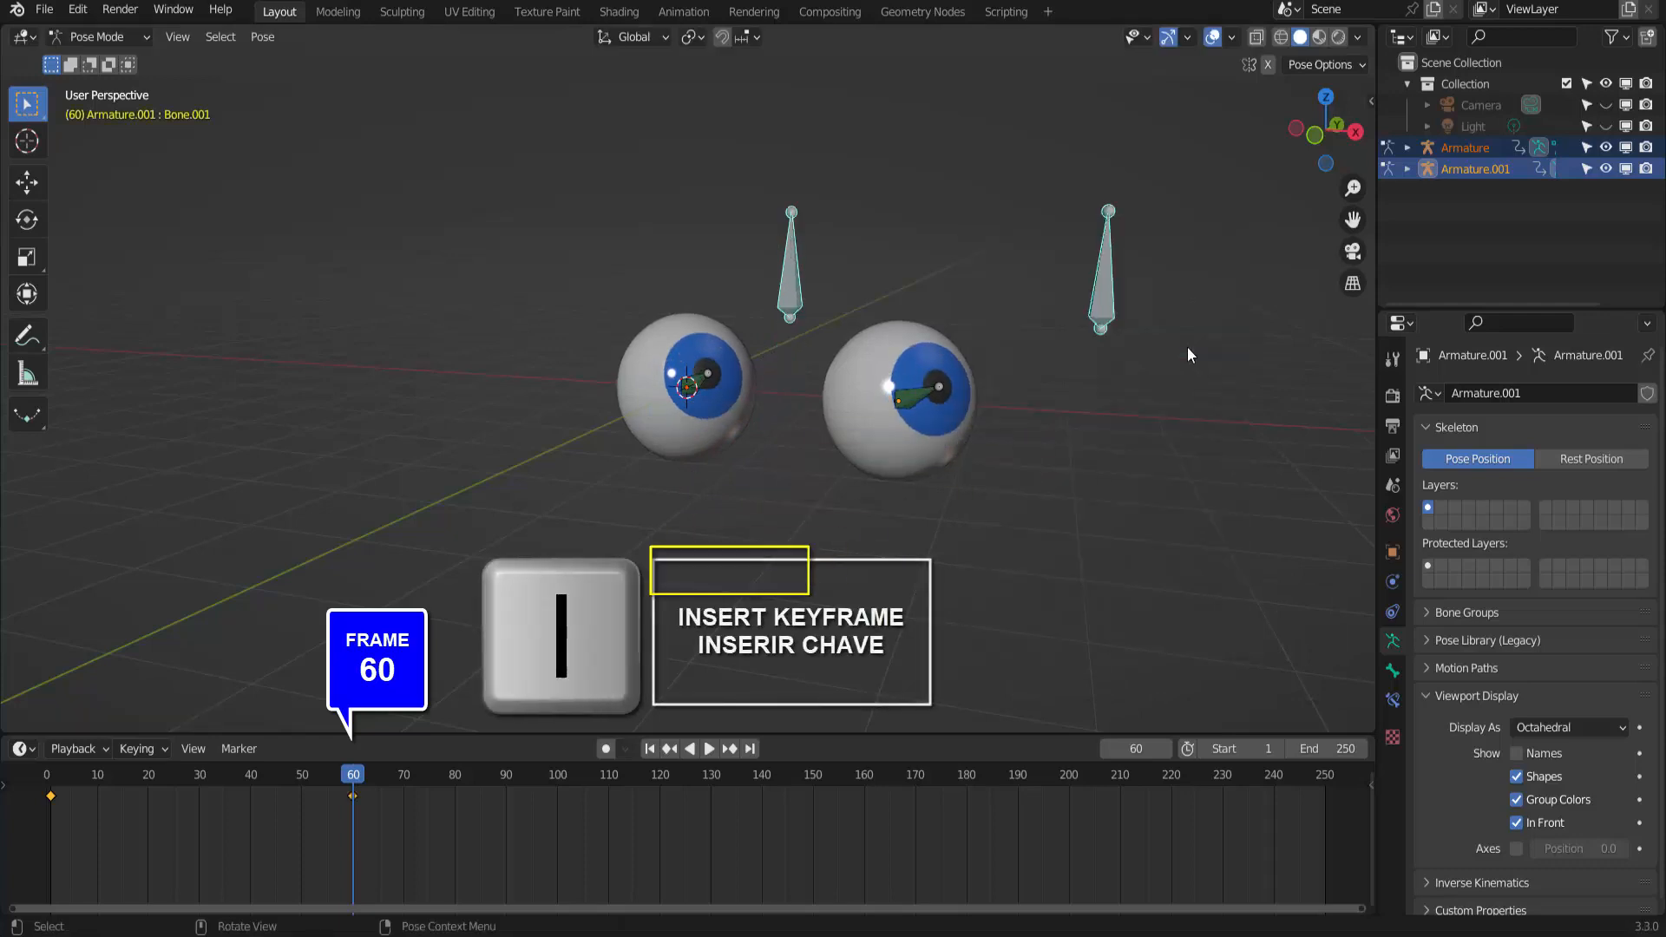
Step: At frame 120, move both control bones up and to the left of the eyes and insert a Location & Rotation keyframe
left_click(661, 775)
key("g")
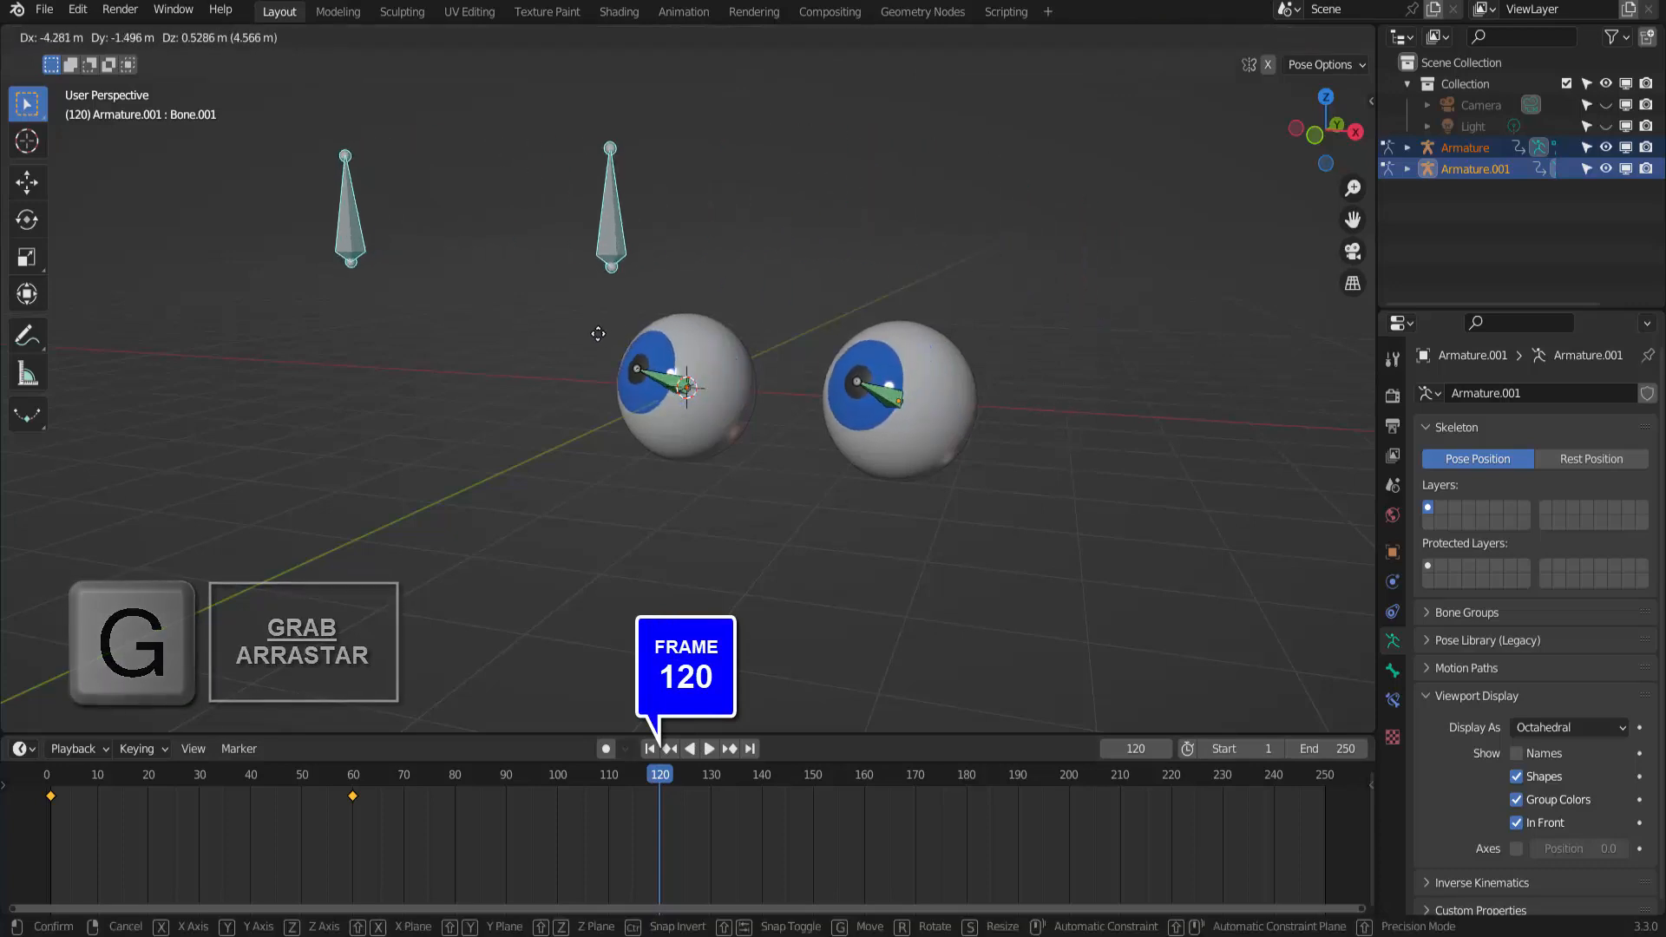
left_click(975, 292)
key("i")
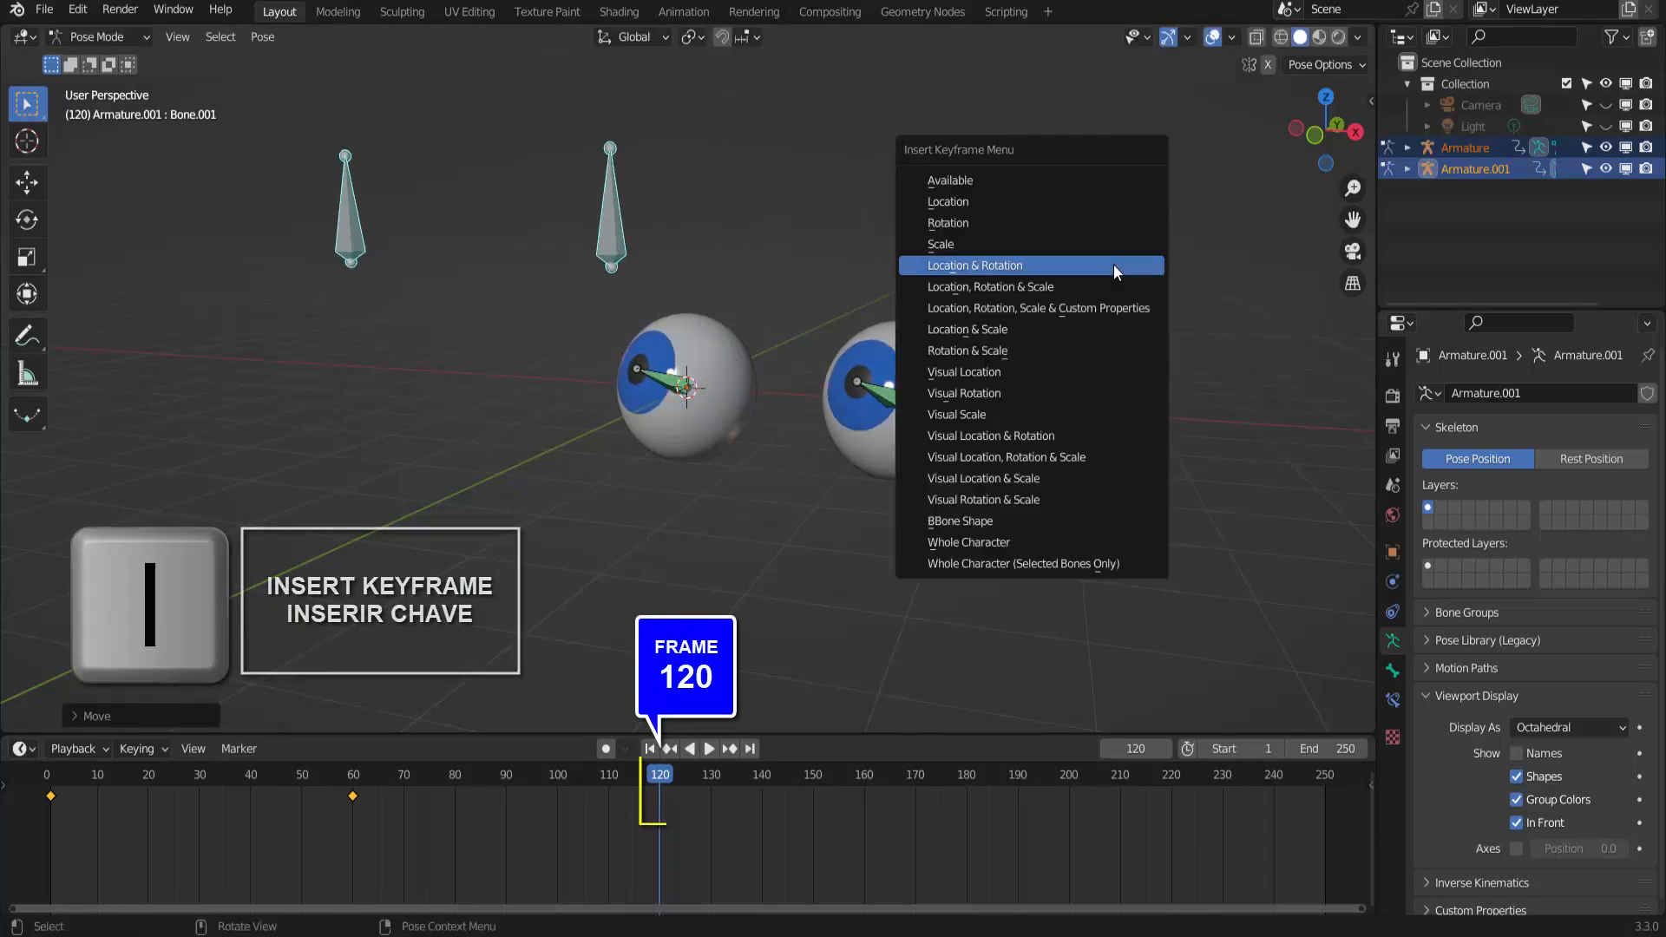
left_click(1112, 264)
Step: At frame 180, move both control bones down in front of the eyes and insert a keyframe for them
left_click(967, 775)
key("g")
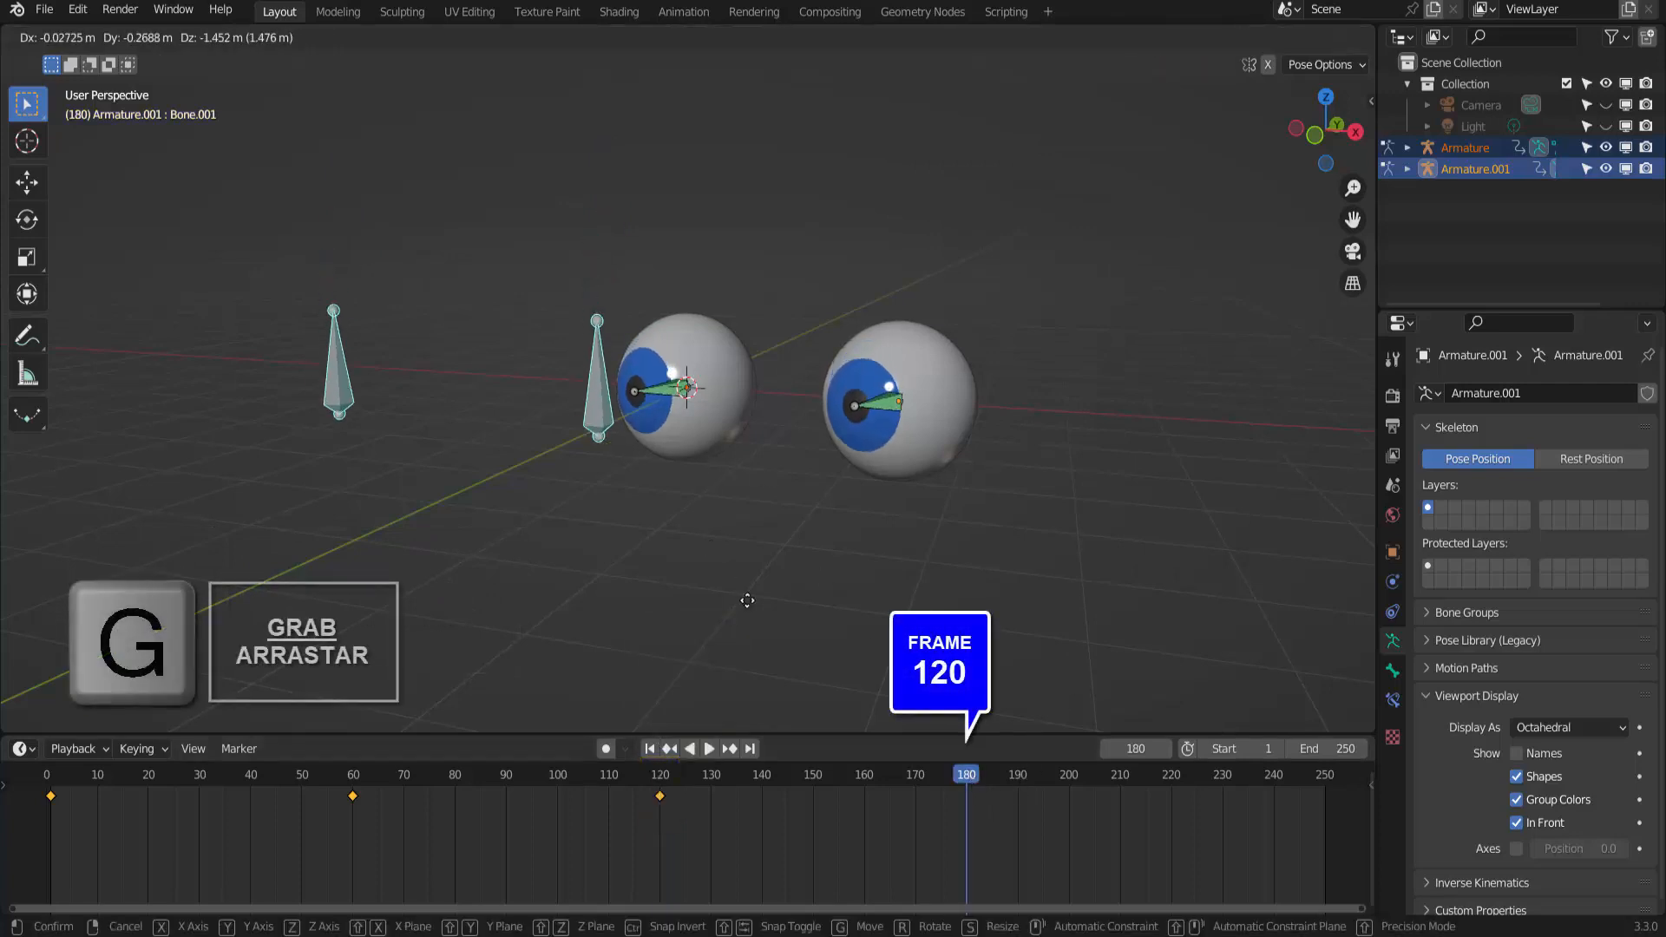
left_click(1011, 655)
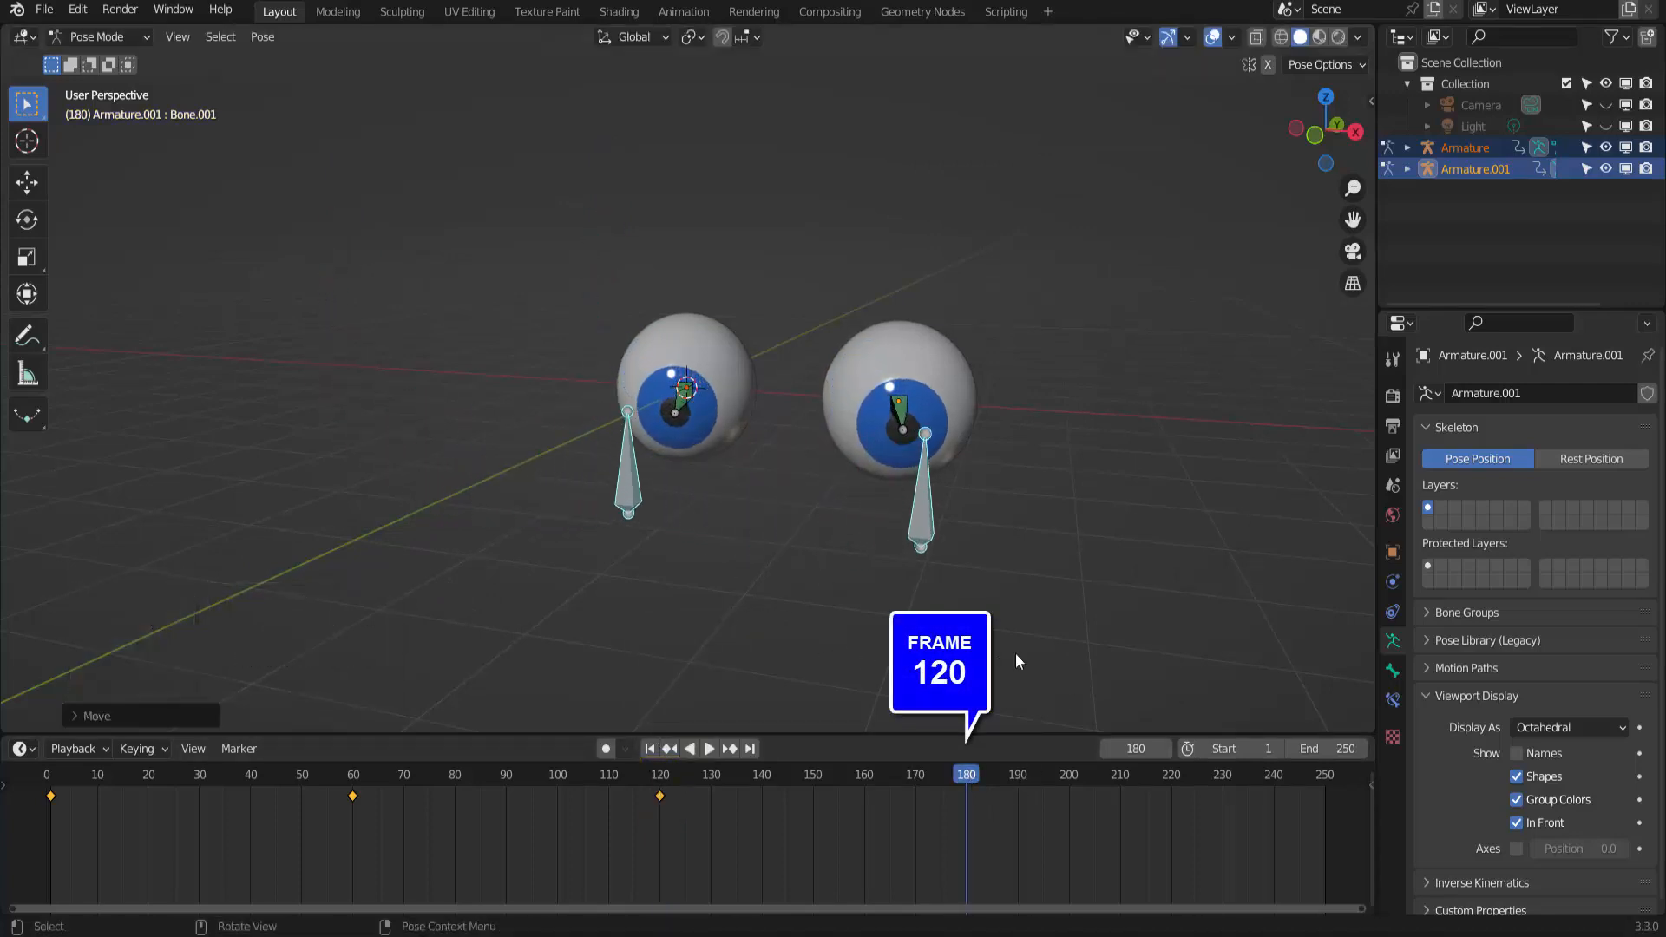
key("i")
left_click(1130, 328)
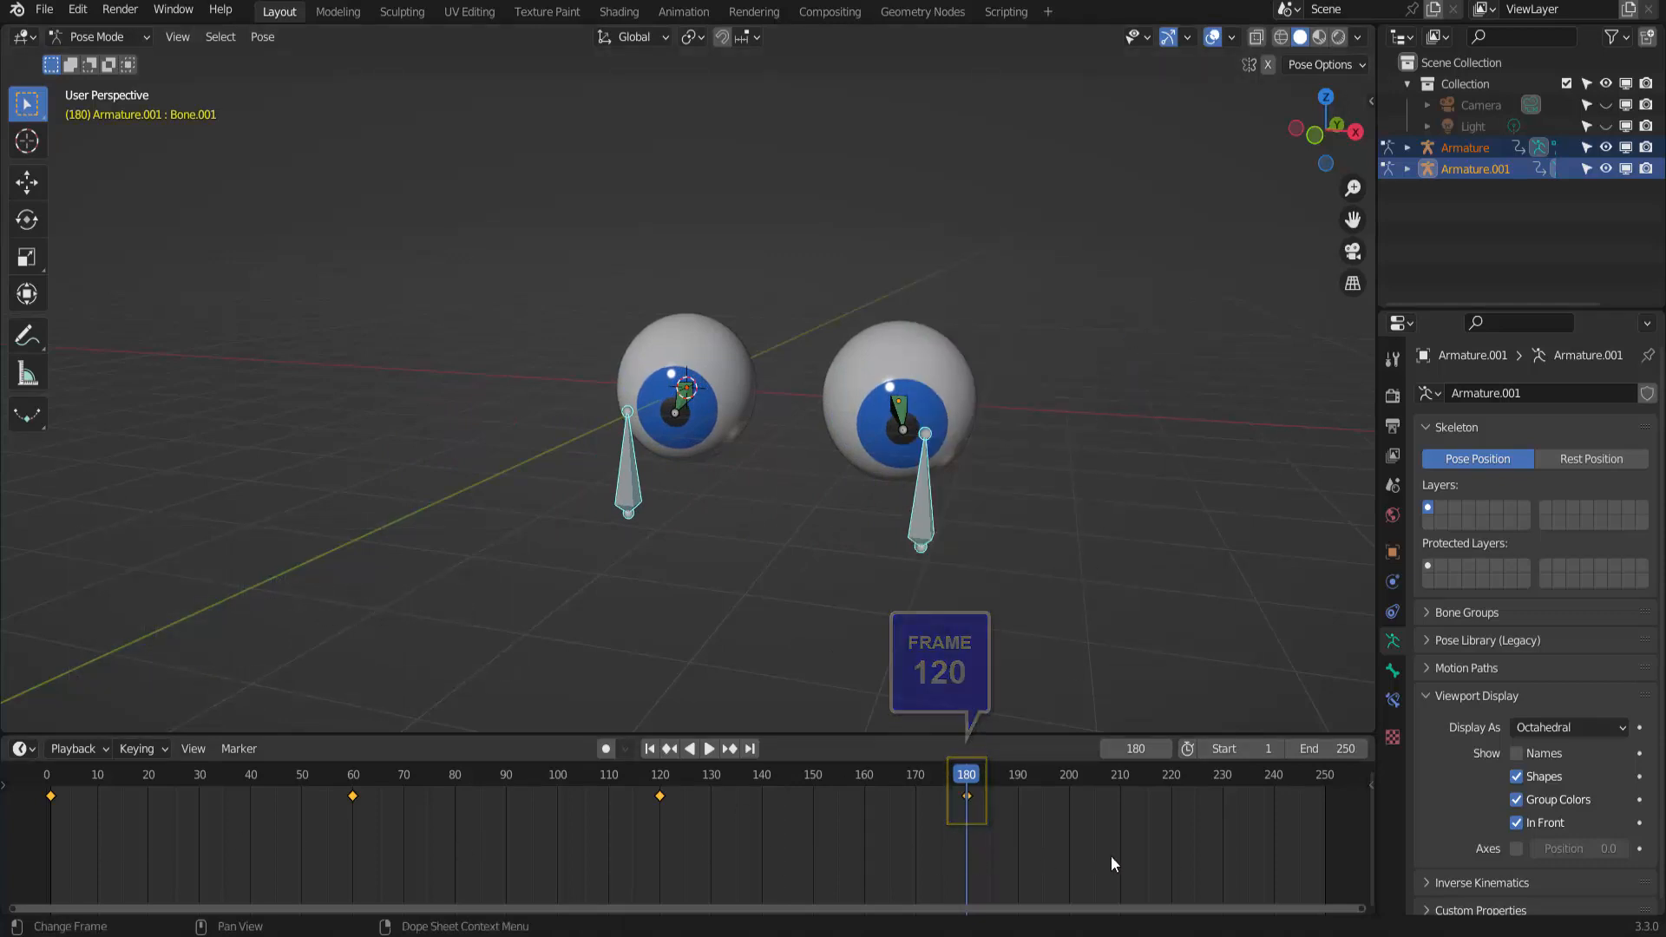
Step: Set the end frame of the animation to 180
double_click(1327, 748)
type("18")
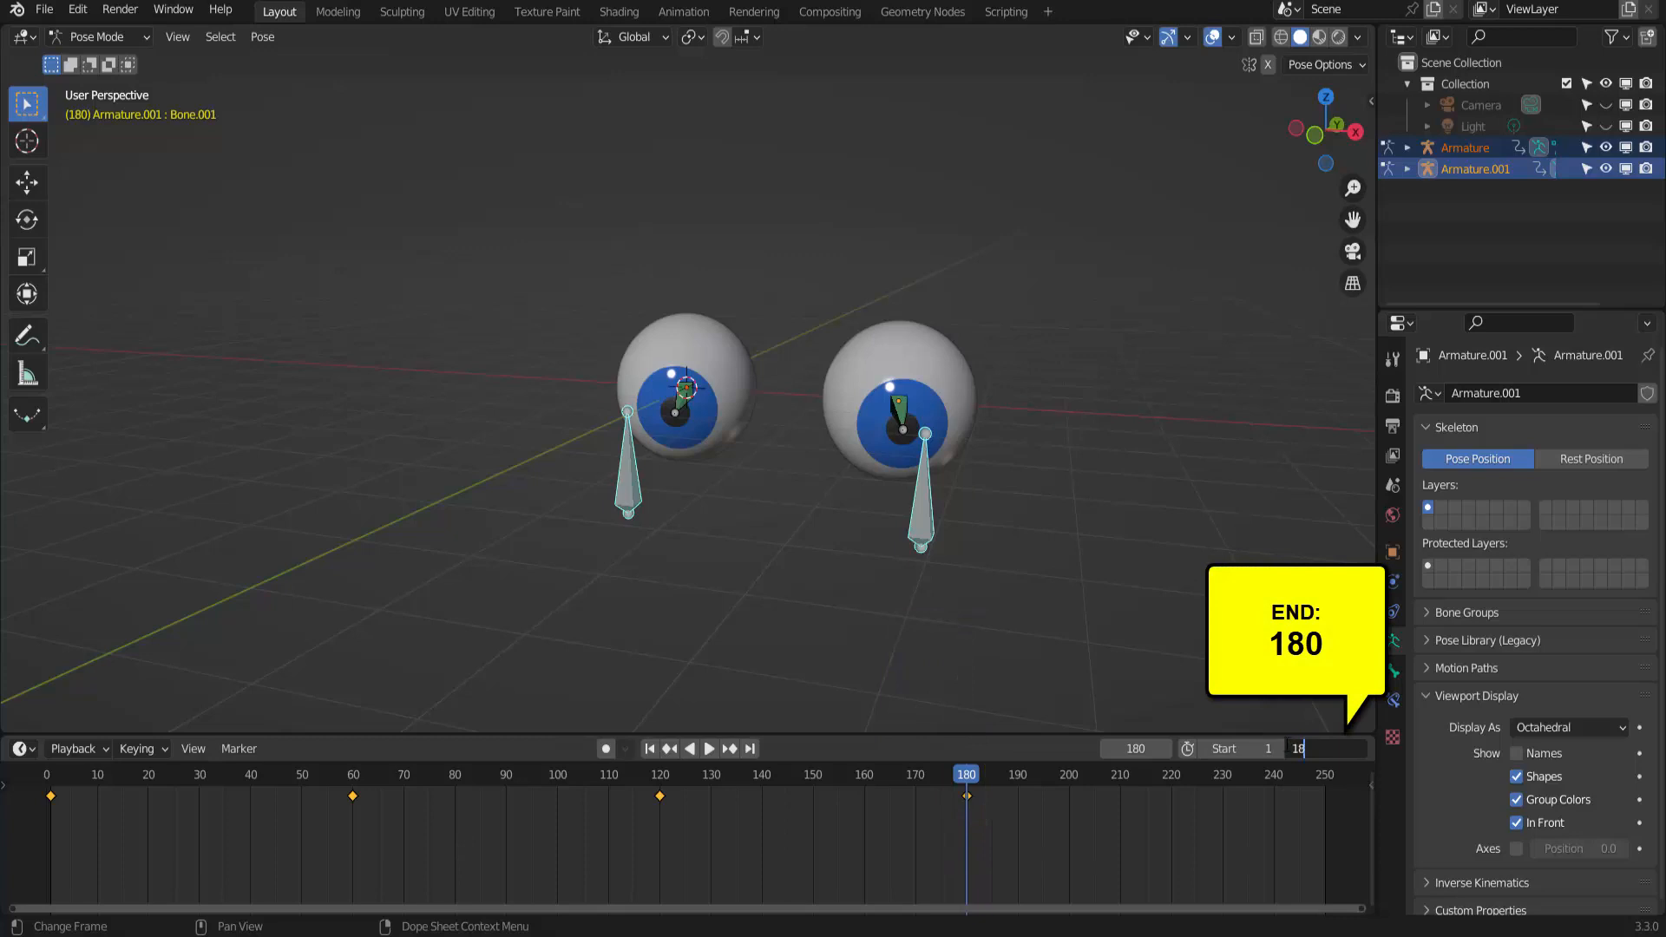
type("0")
key("Return")
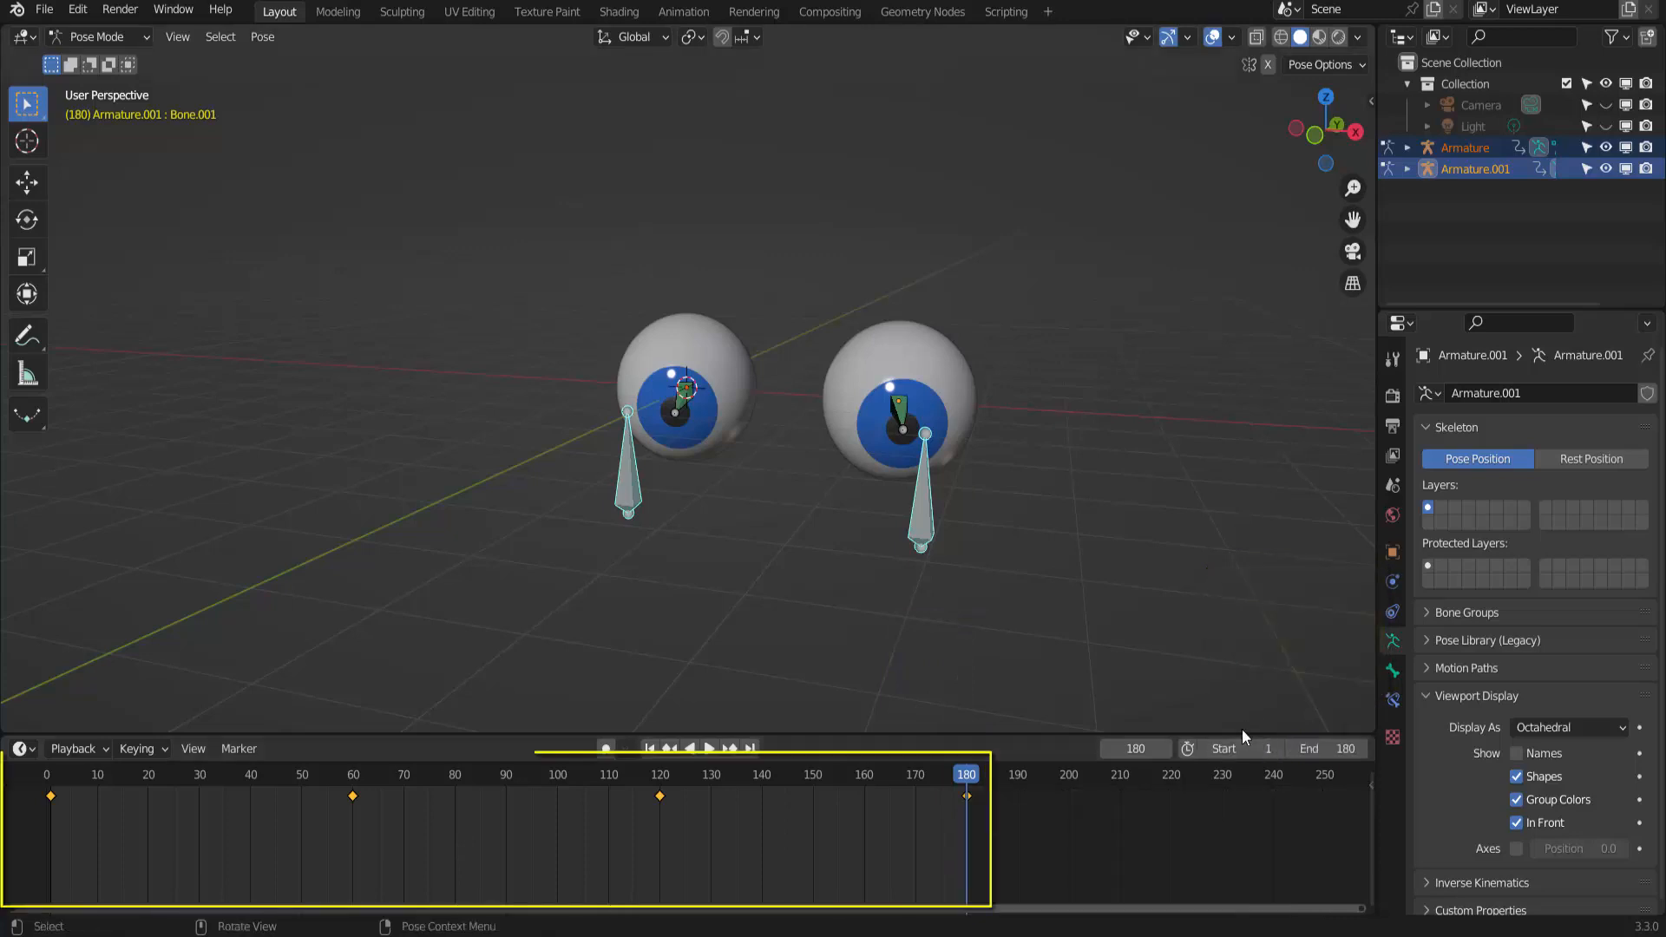
Step: Return to Object Mode and play the eye animation back from its first frame
left_click(98, 35)
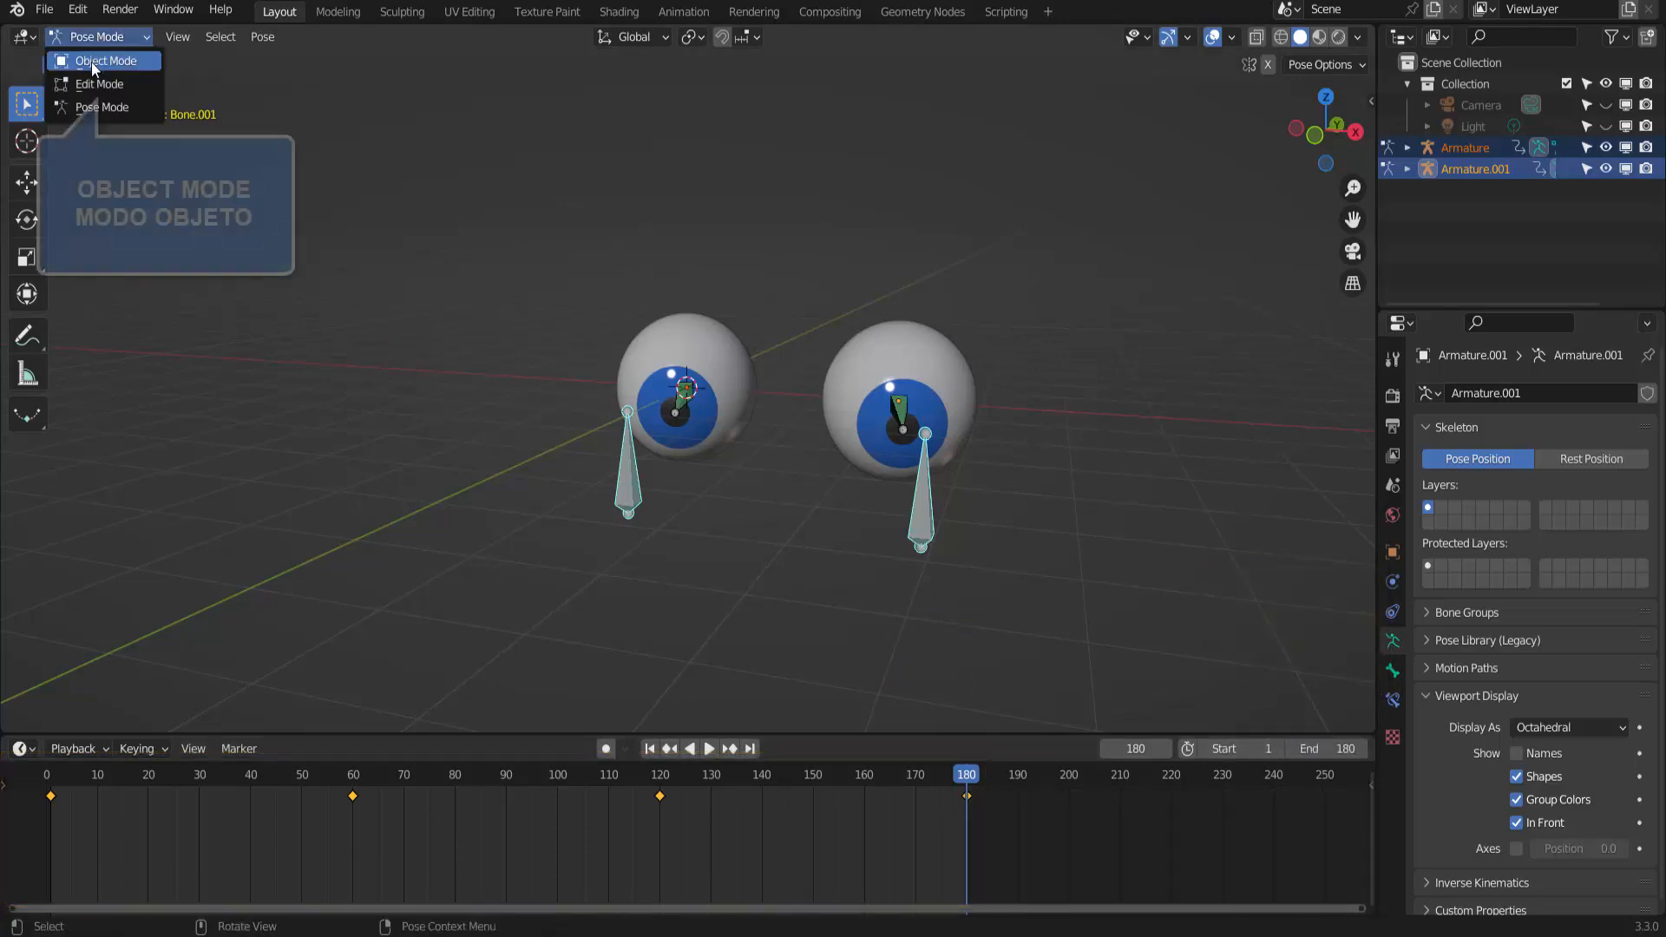
left_click(92, 61)
left_click(709, 748)
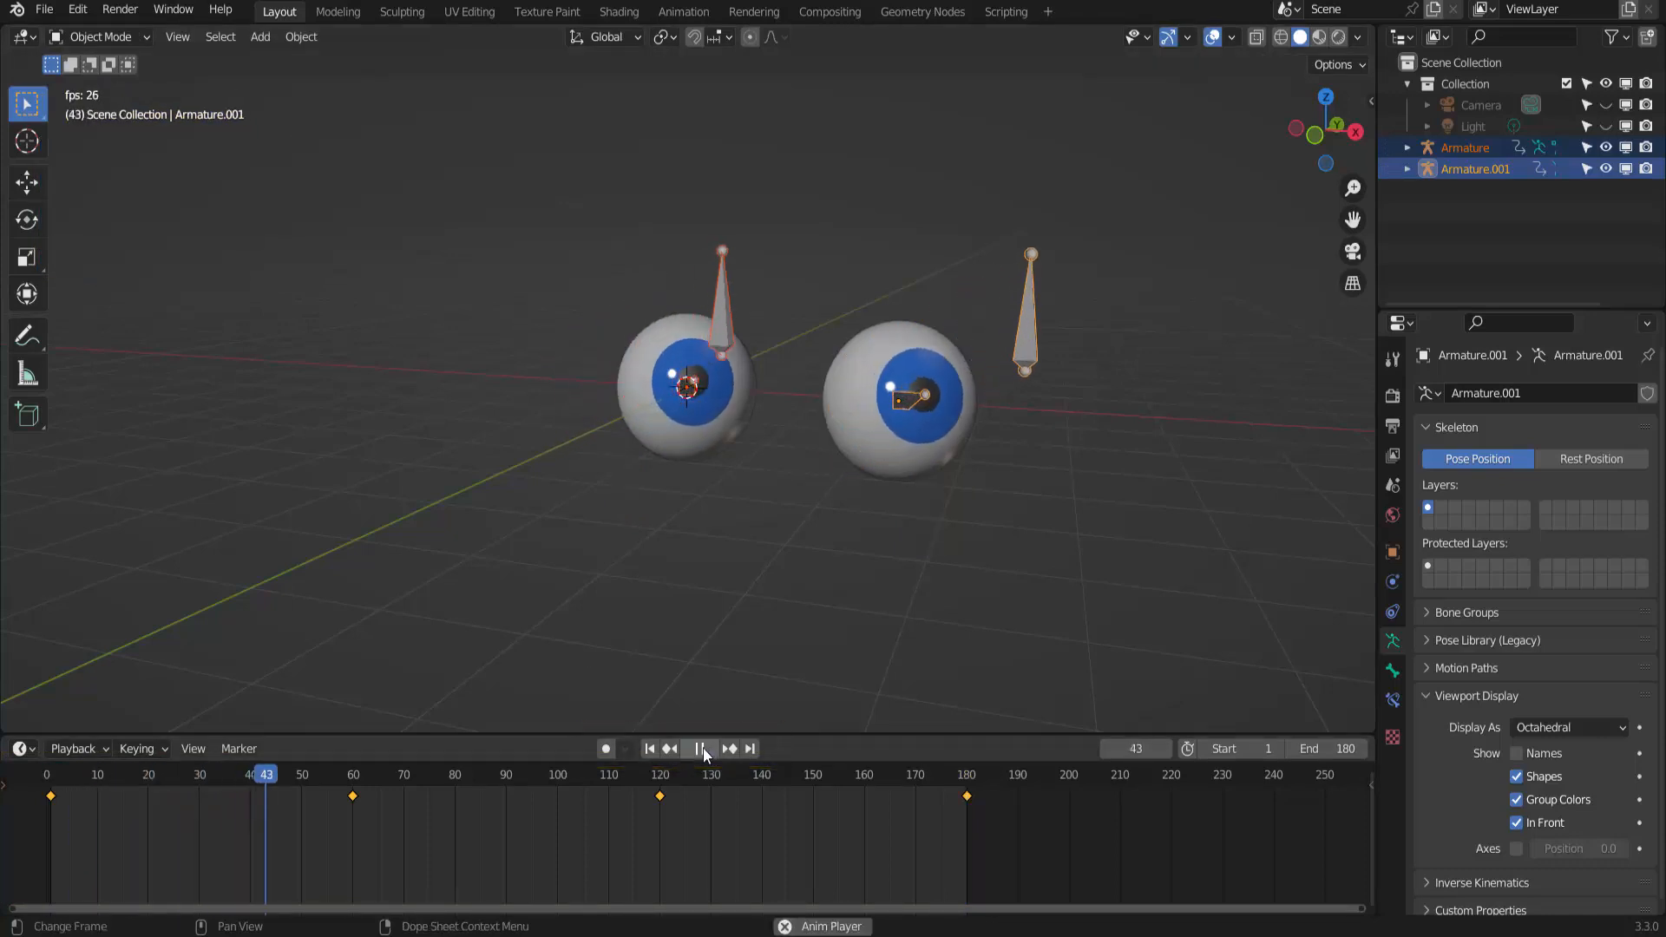
left_click(700, 748)
left_click(650, 748)
left_click(709, 748)
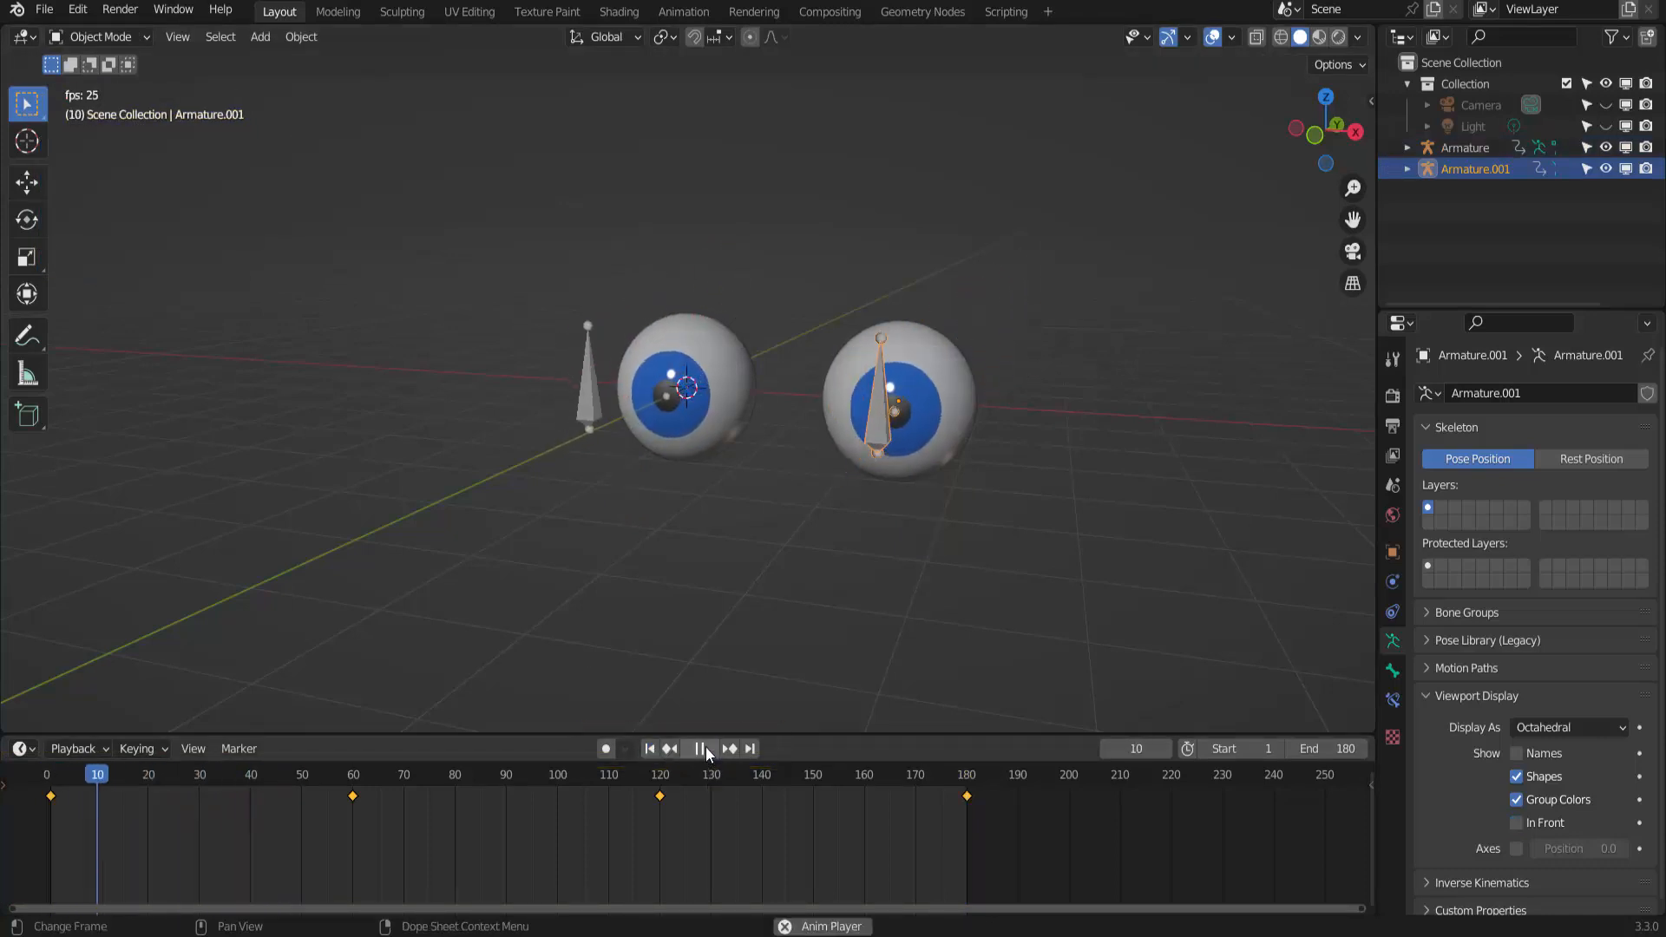
left_click(709, 748)
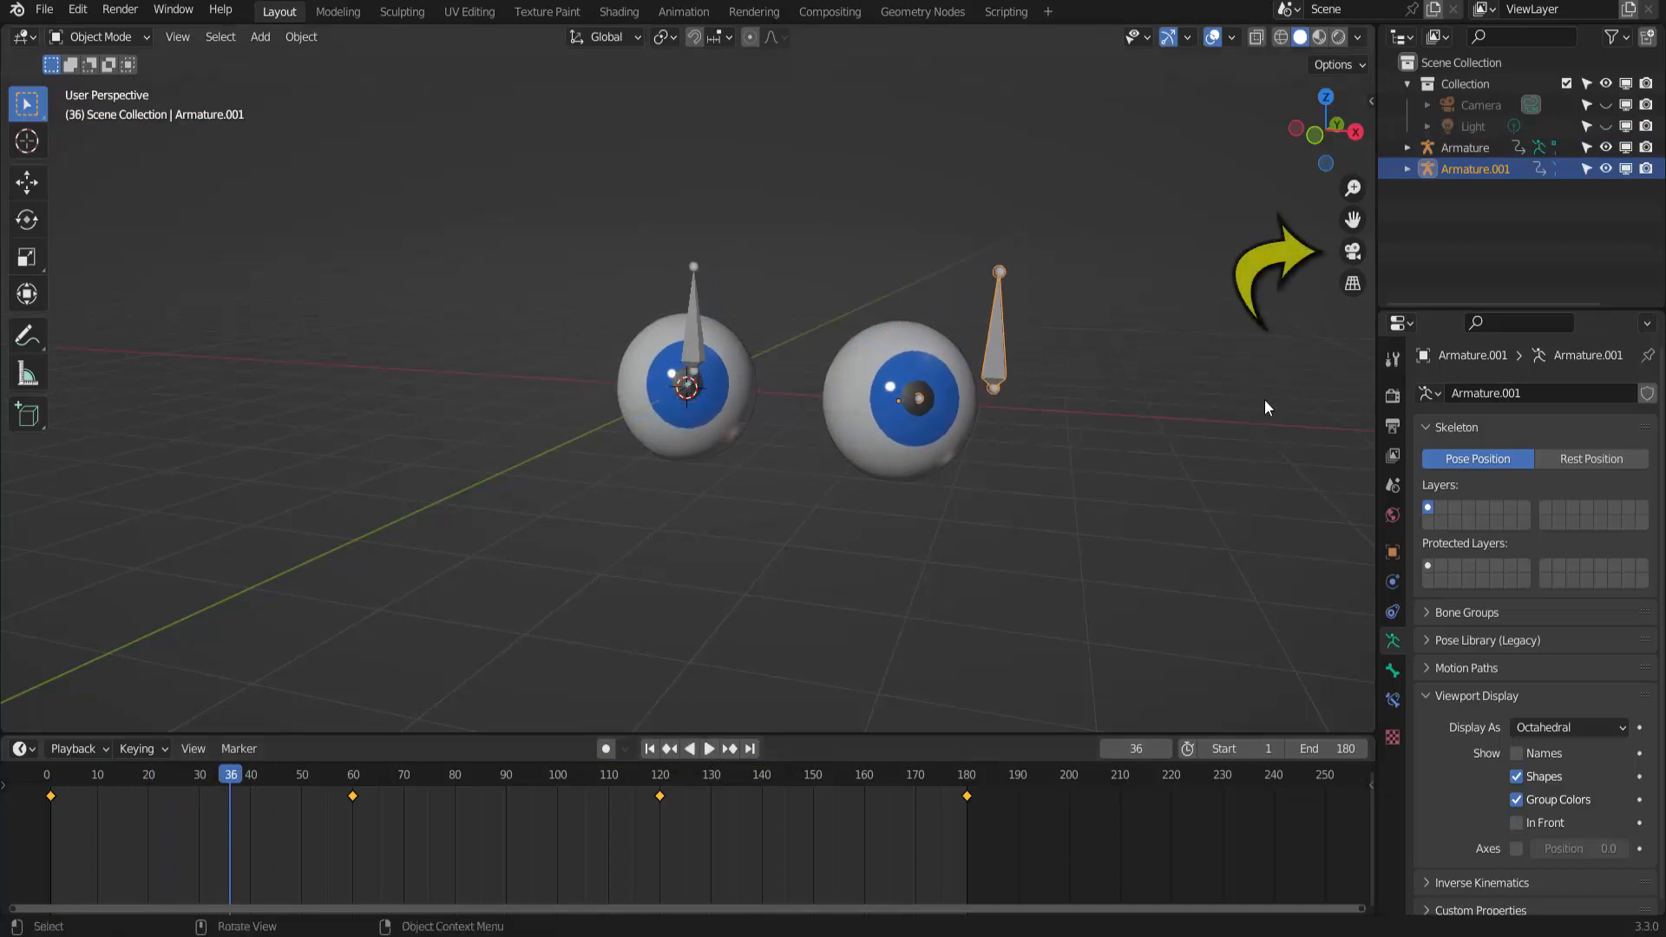
Step: Switch to the camera view, bring its frame fully into sight and render a test image of the current frame
left_click(1352, 251)
left_click_drag(1353, 219, 1199, 190)
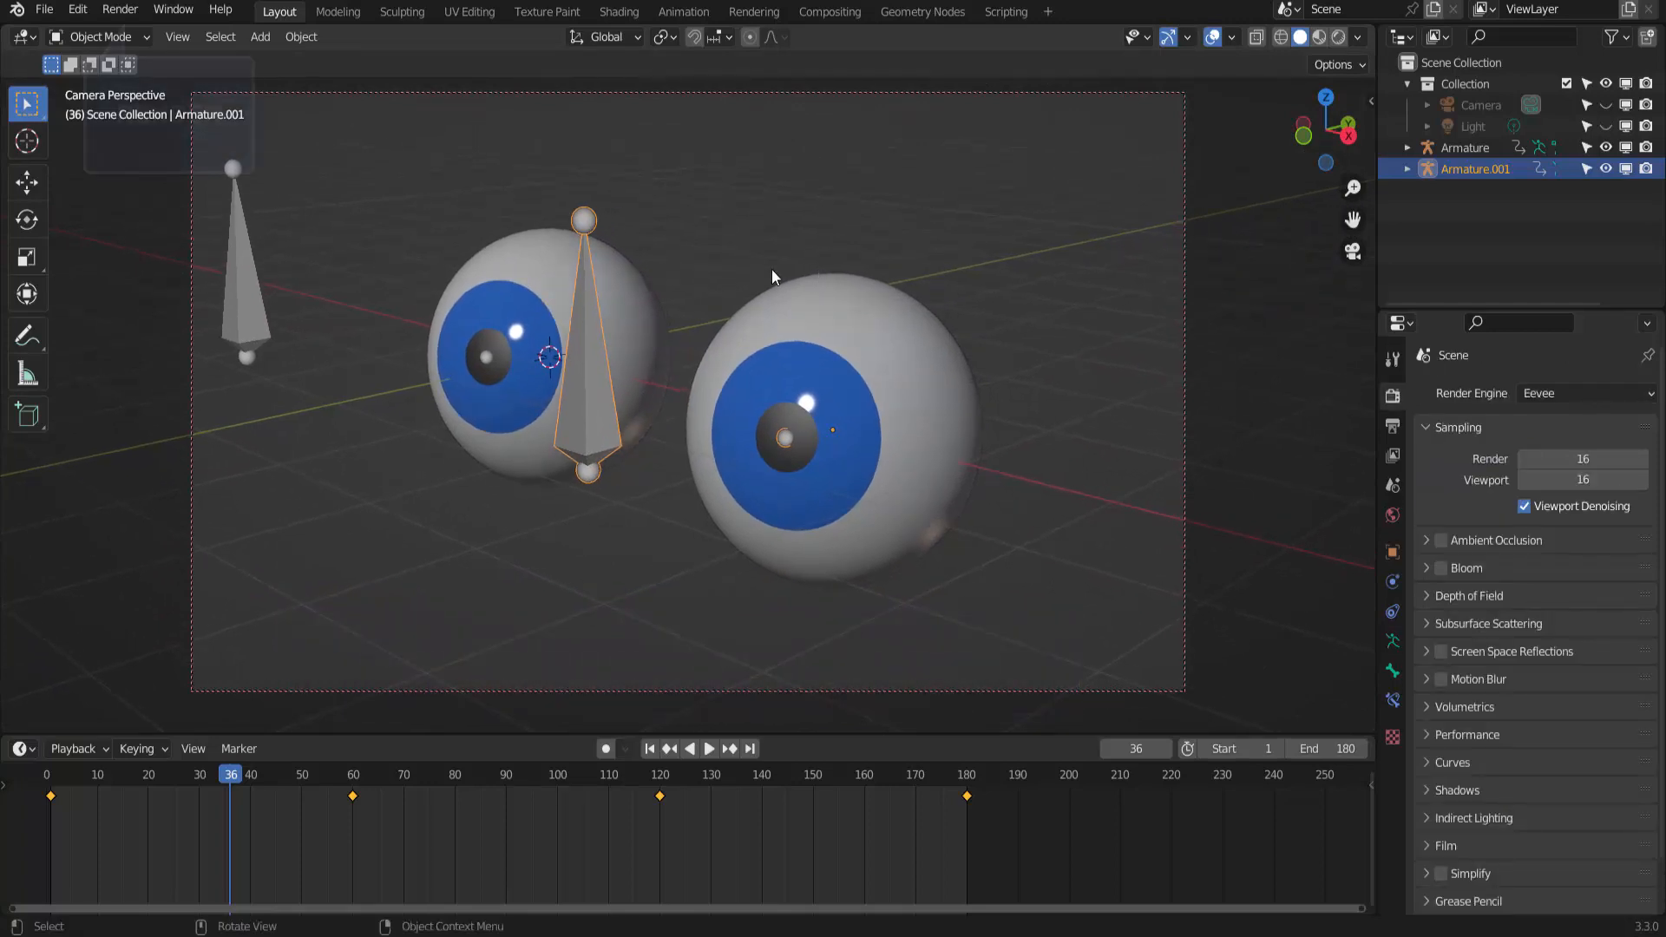
left_click(125, 12)
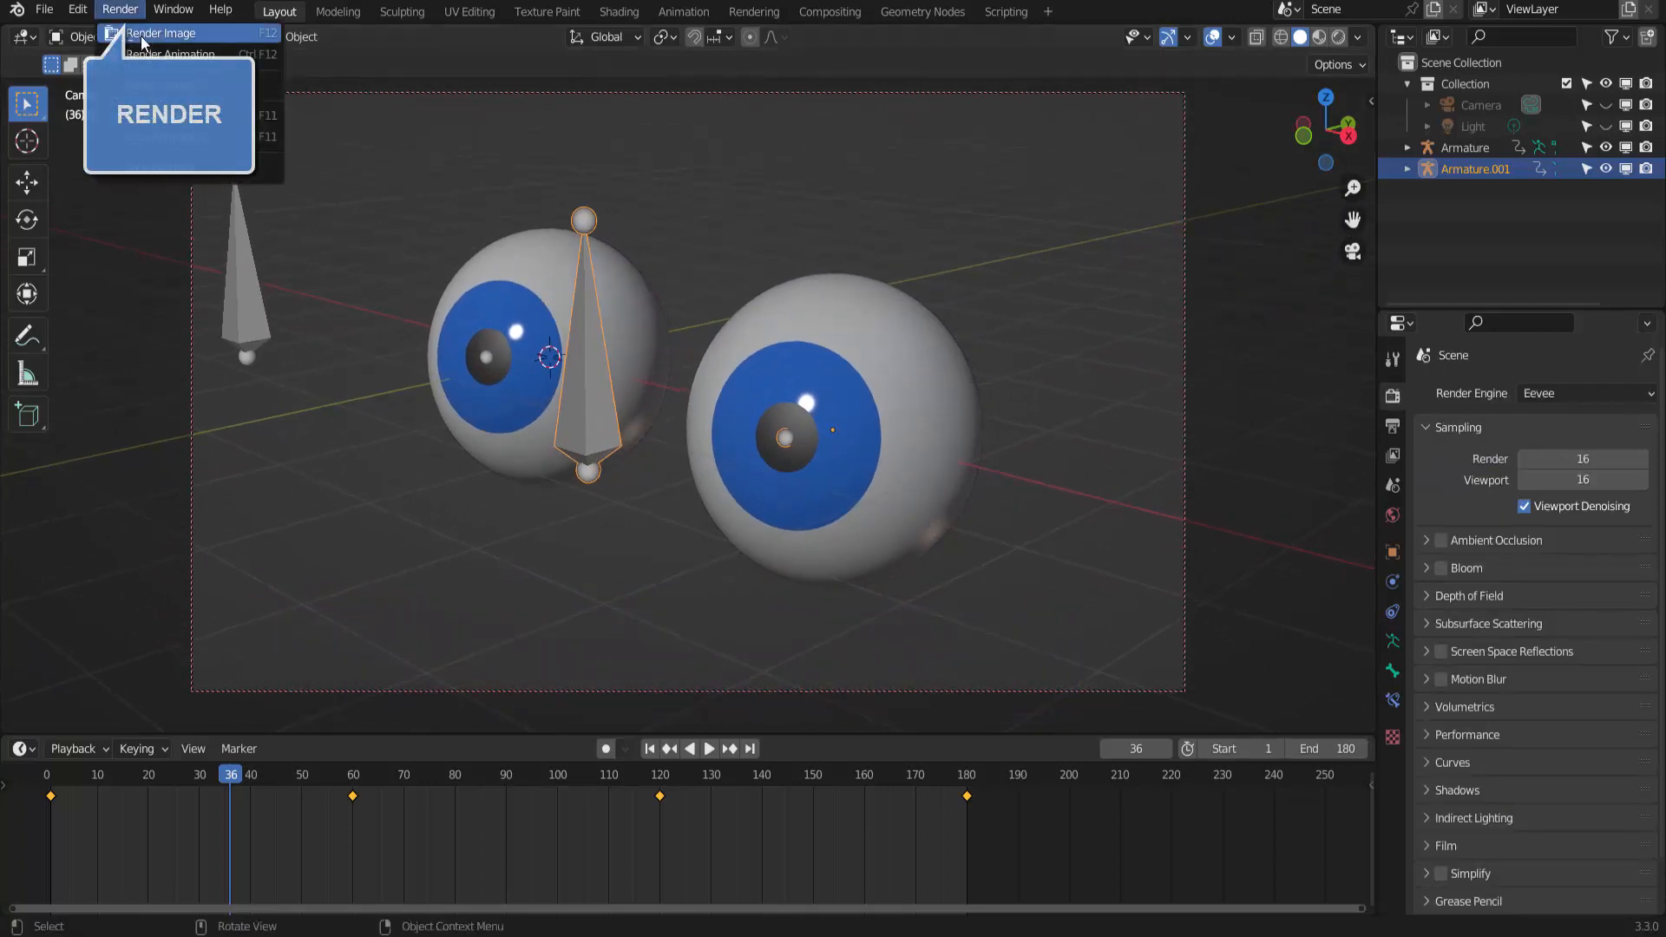
left_click(141, 35)
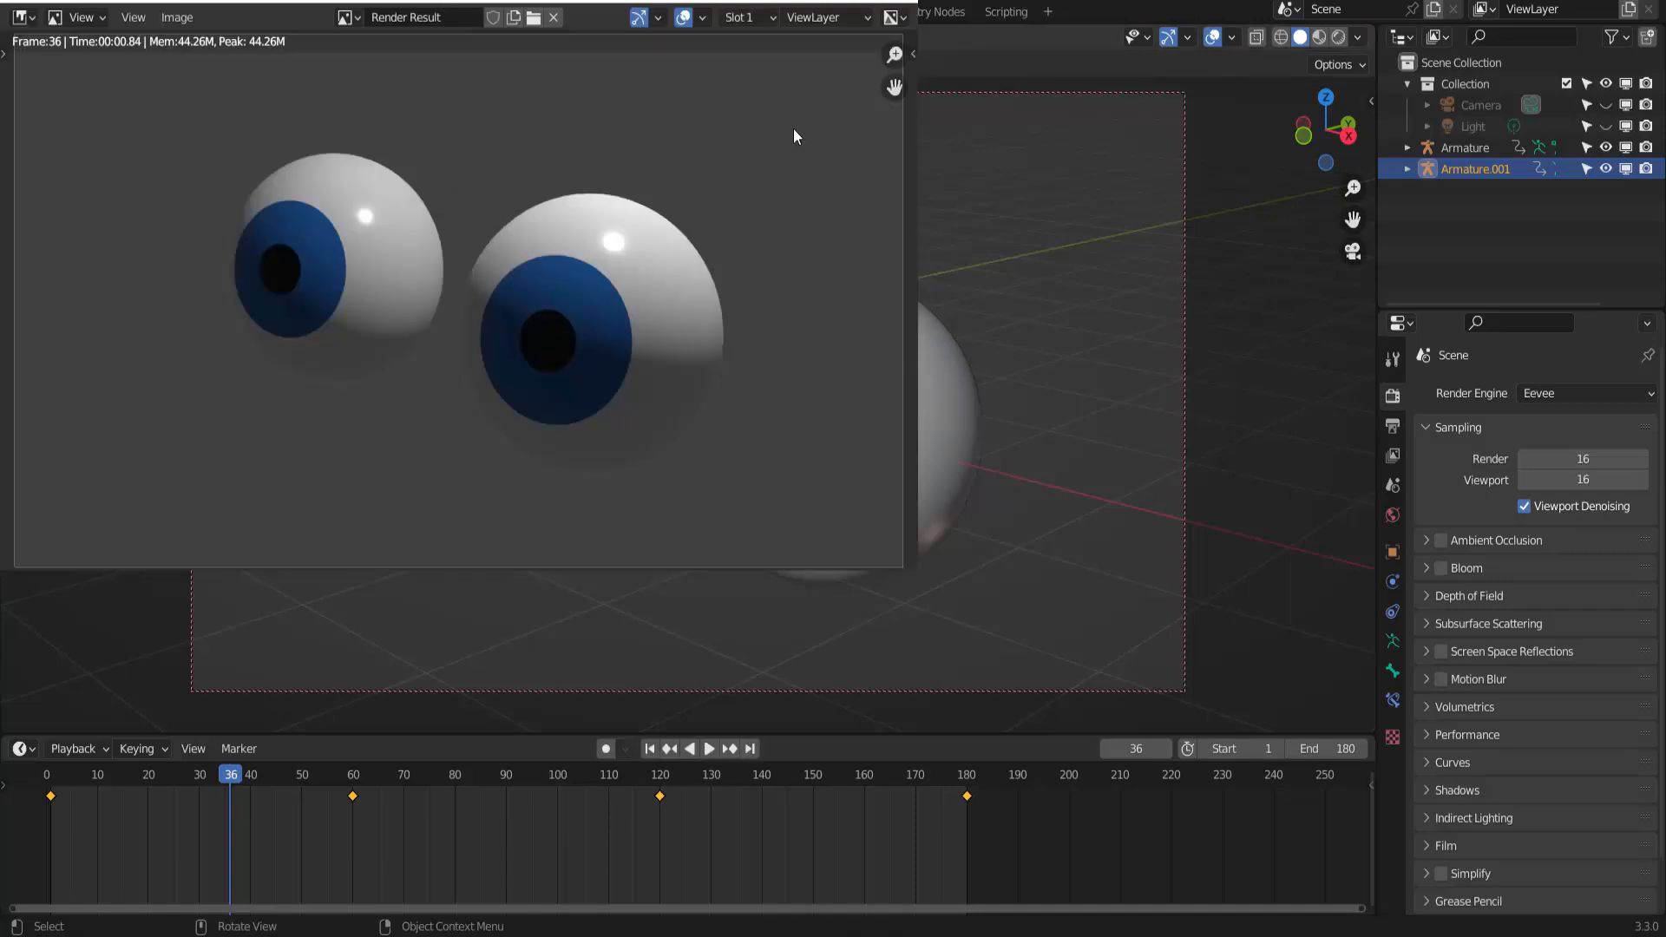
left_click(904, 2)
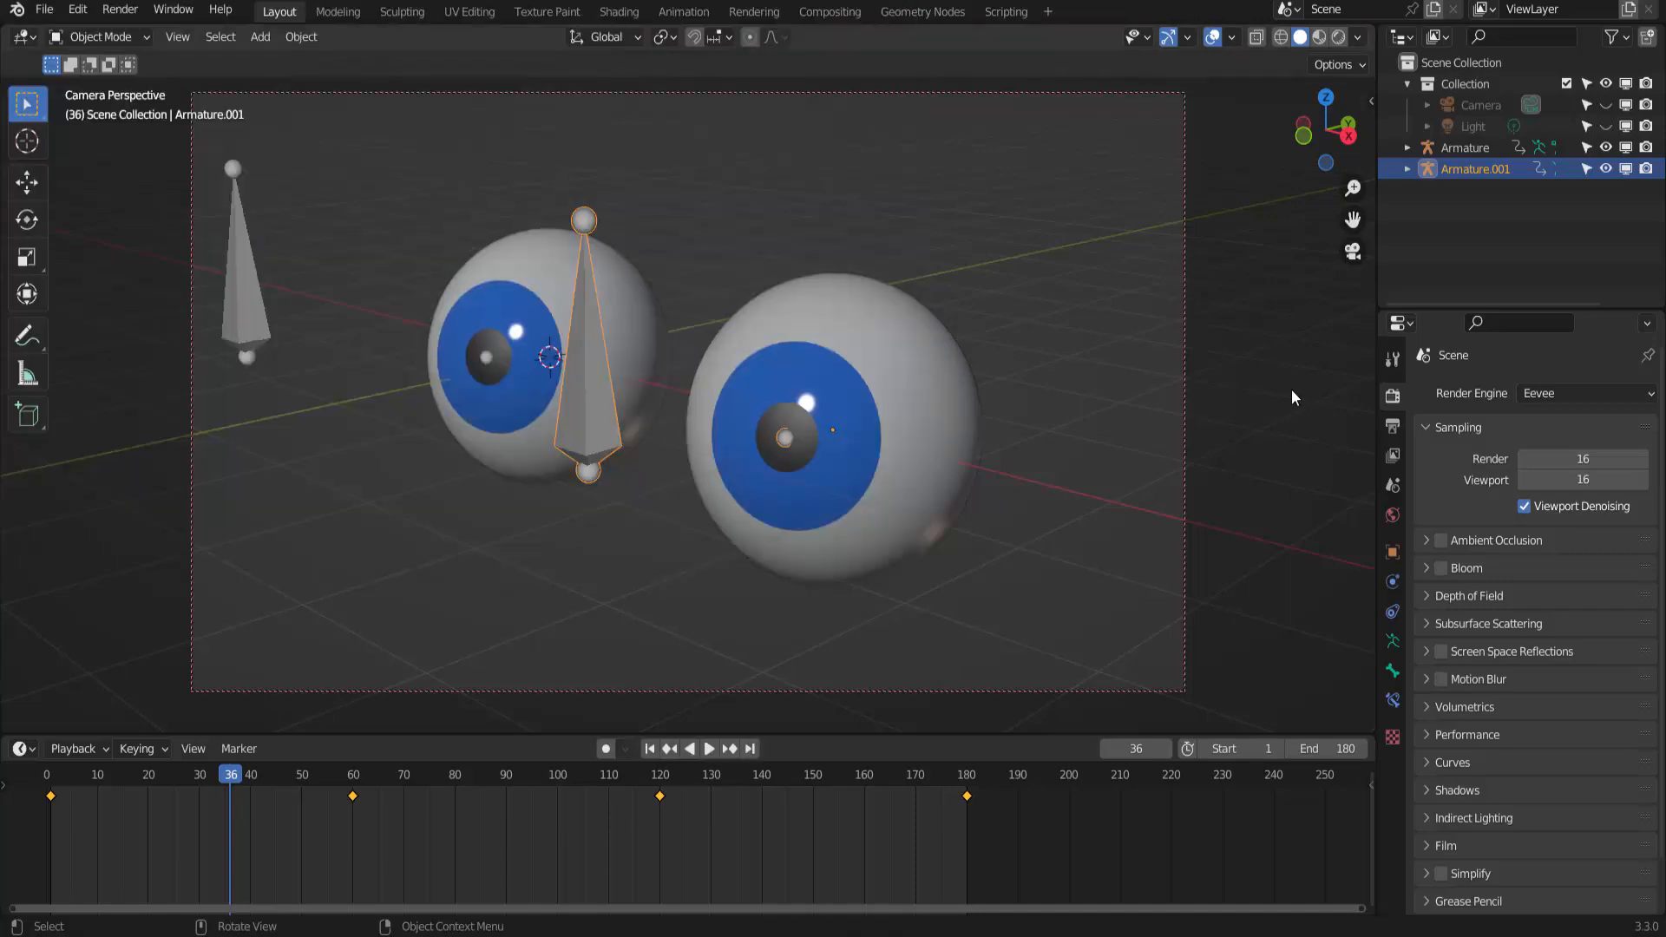
Step: Assign an Environment Texture to the world background colour and load abandoned_factory_canteen_02_4k.hdr into it
left_click(1393, 515)
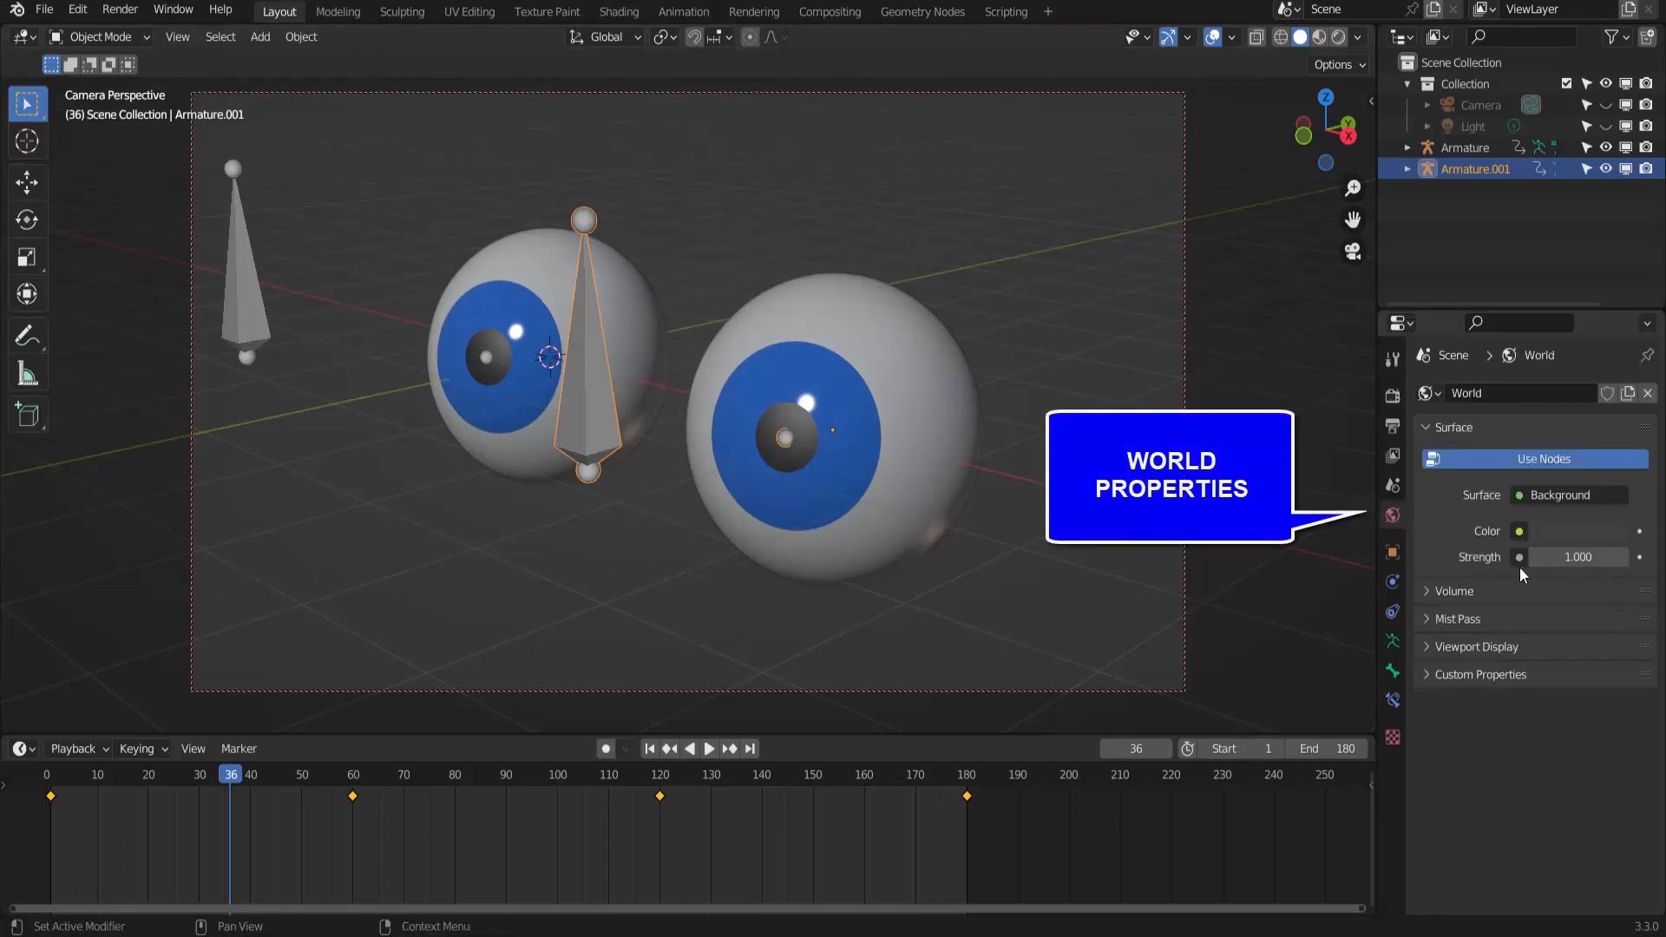
left_click(1524, 532)
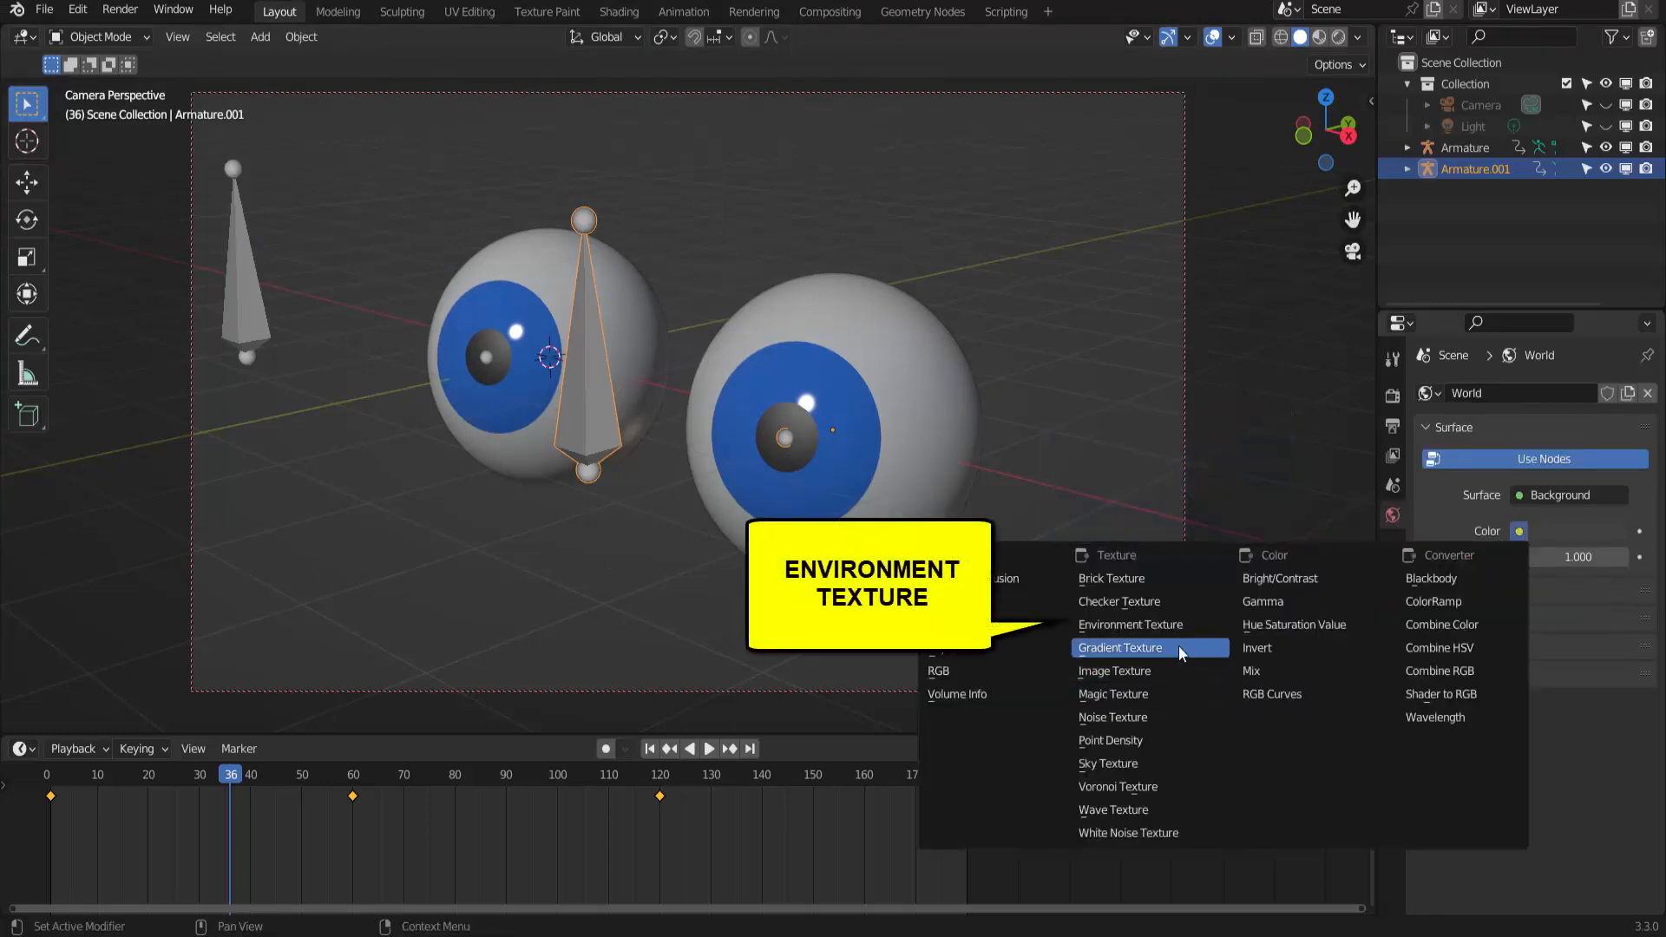
left_click(1131, 625)
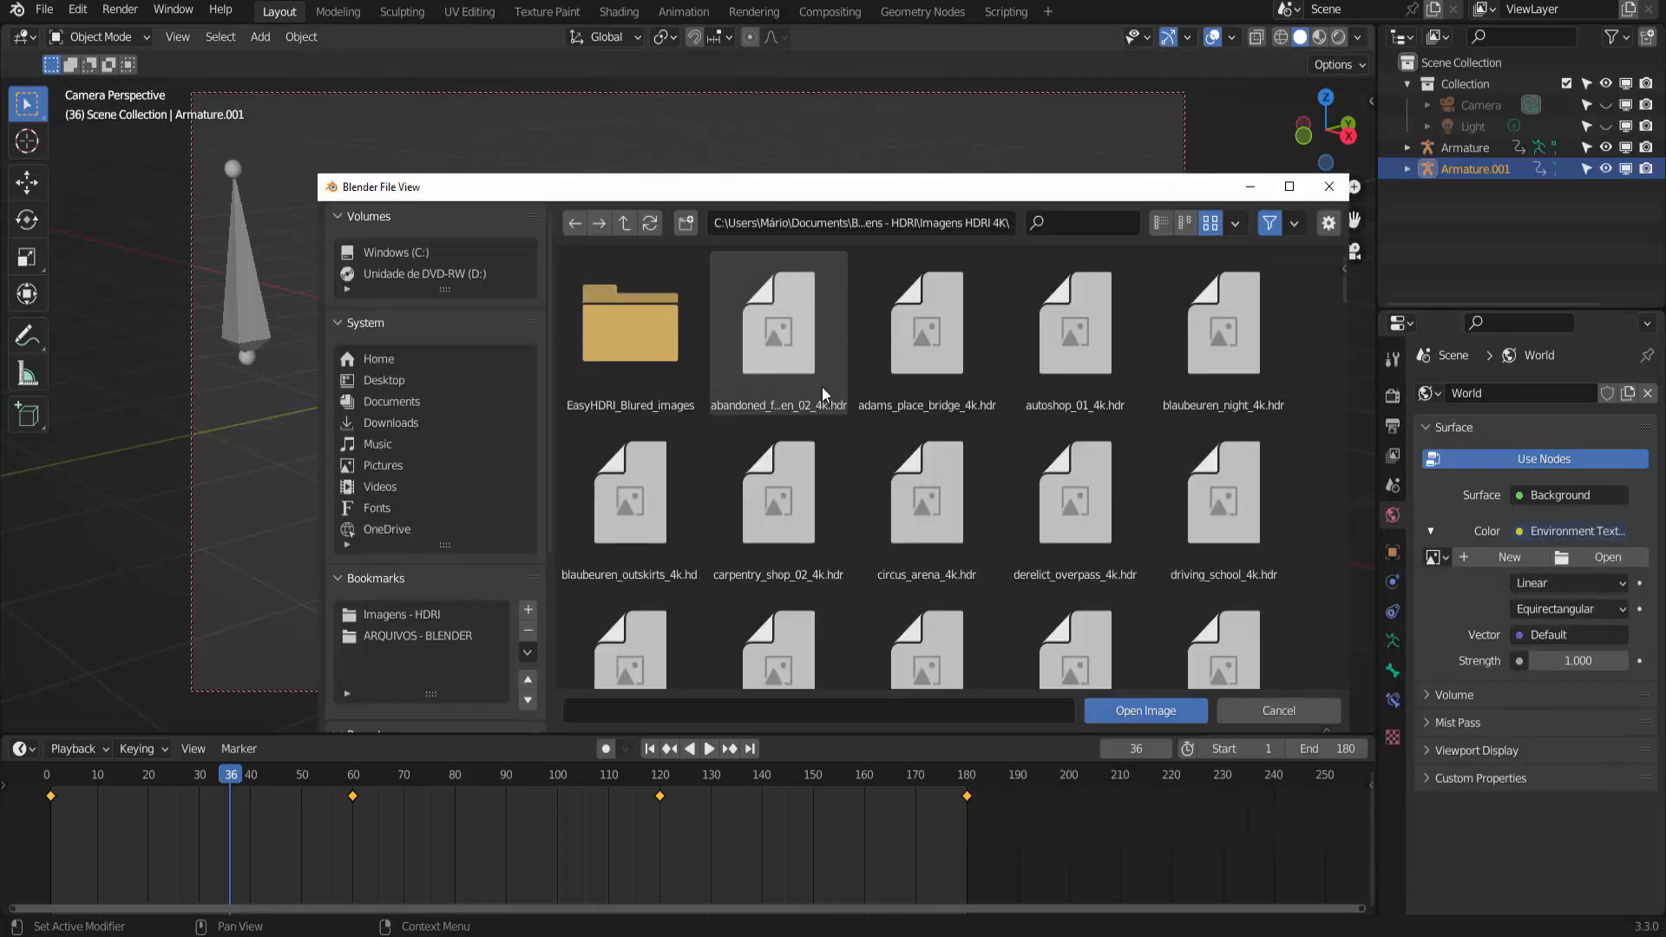
left_click(824, 395)
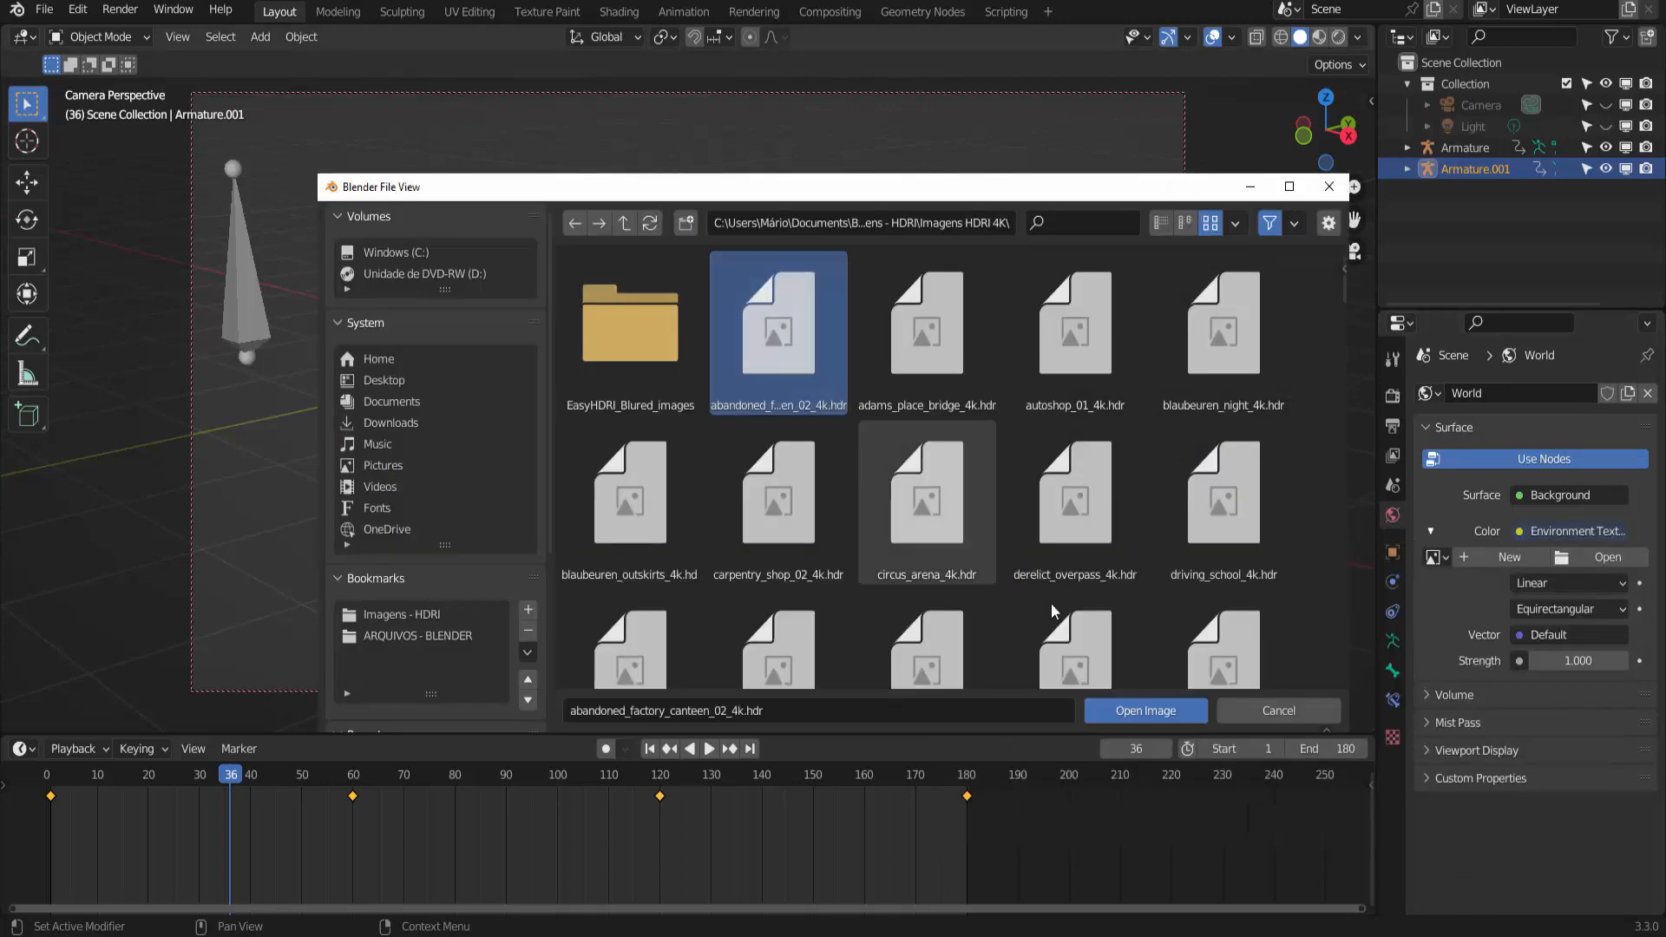
left_click(1132, 710)
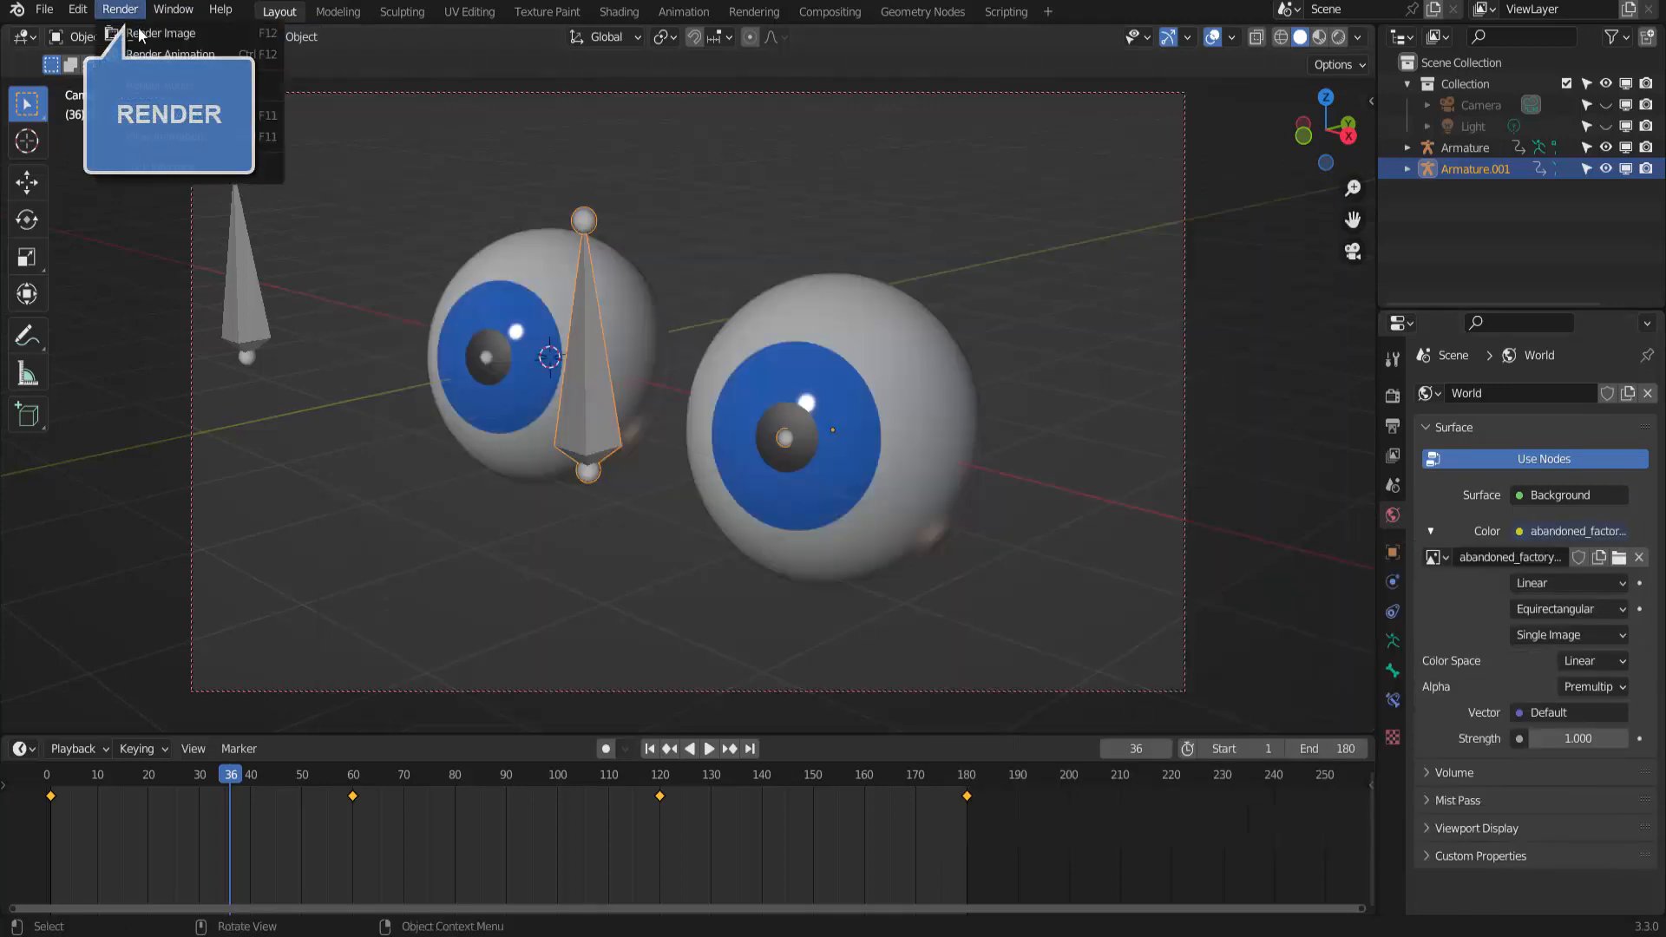
Step: Render a still image to check the eyes against the HDRI background and close the render result
left_click(120, 9)
left_click(139, 36)
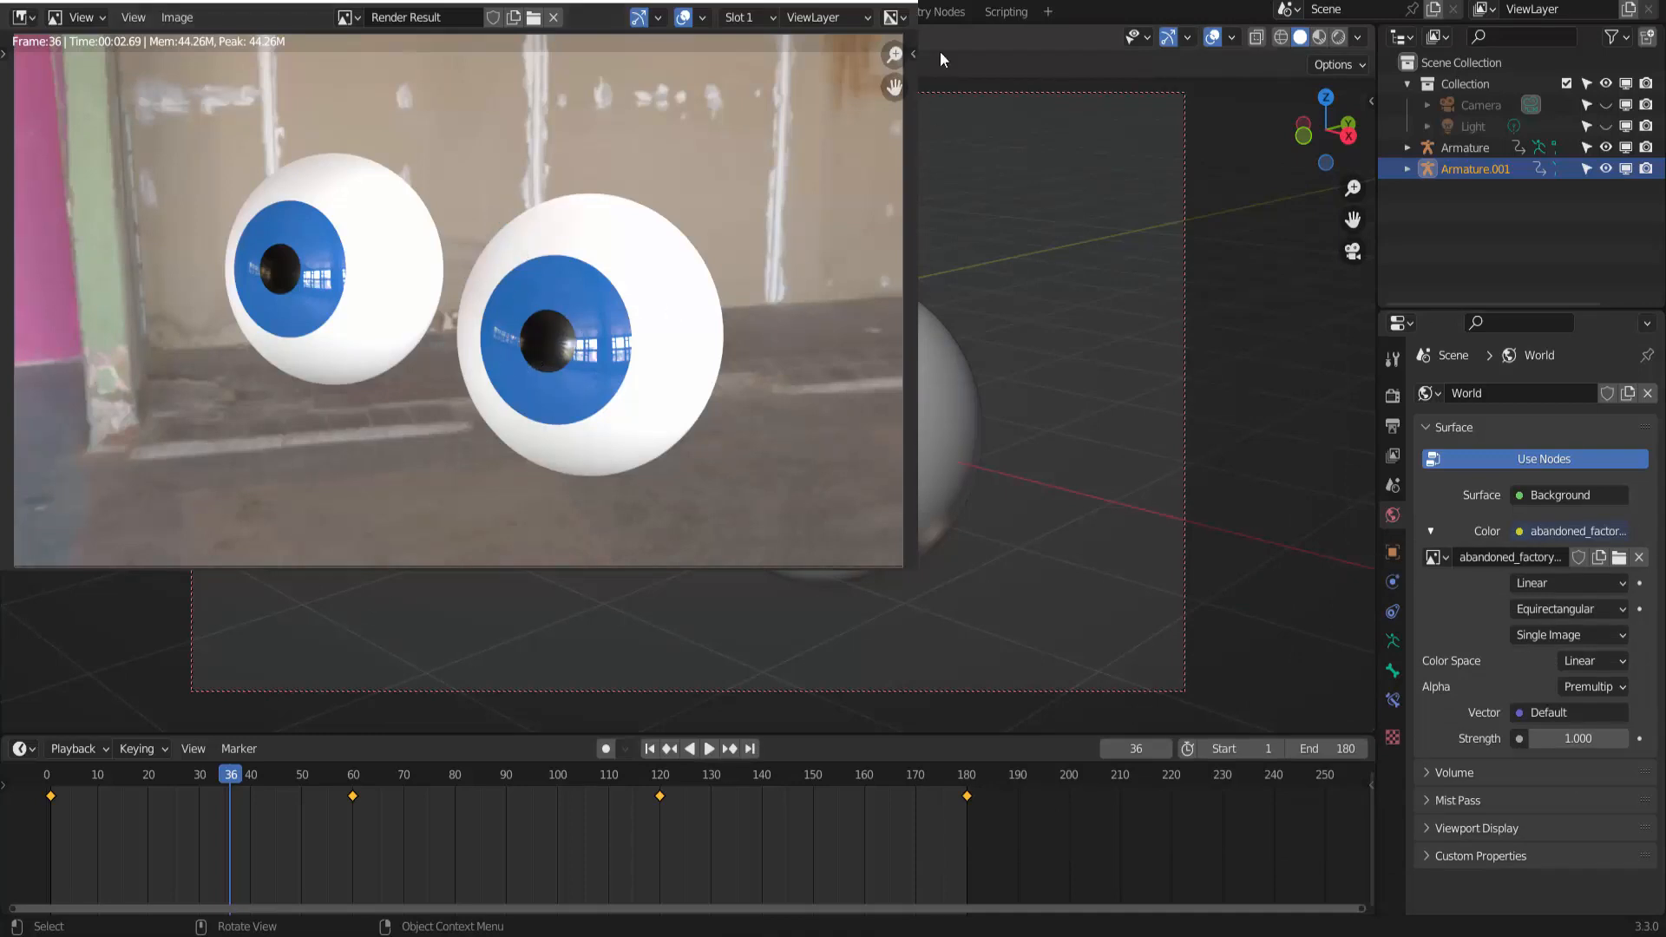
left_click(902, 3)
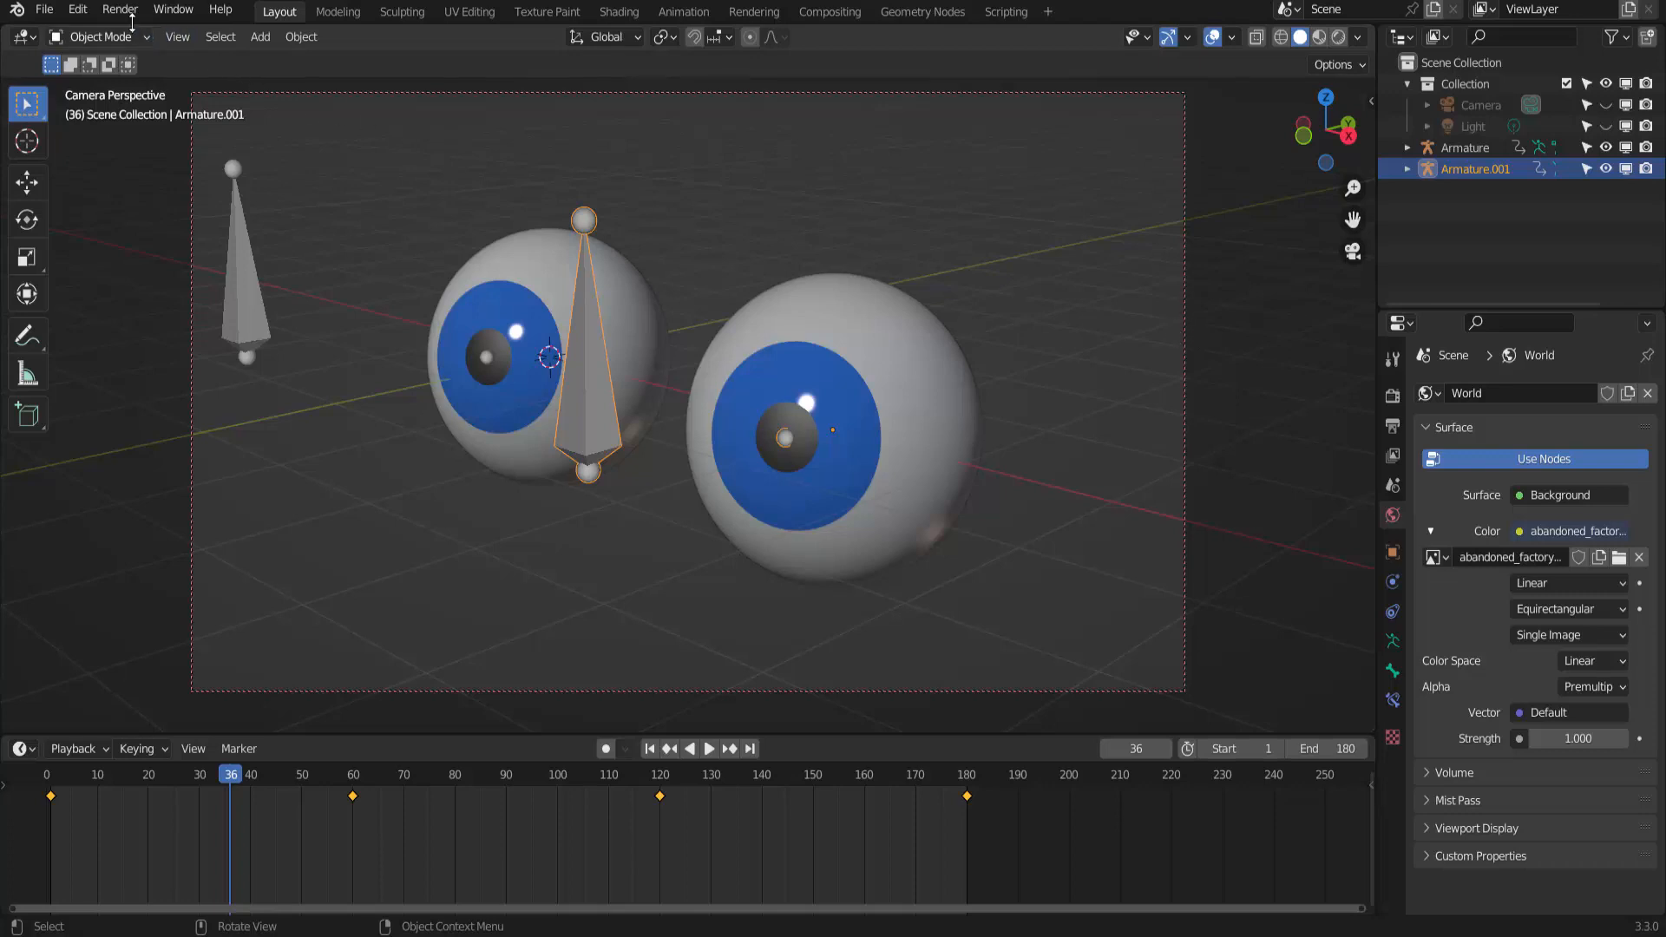
Step: Set the render output path to /tmp\olhoes with AVI JPEG as the file format
left_click(1393, 427)
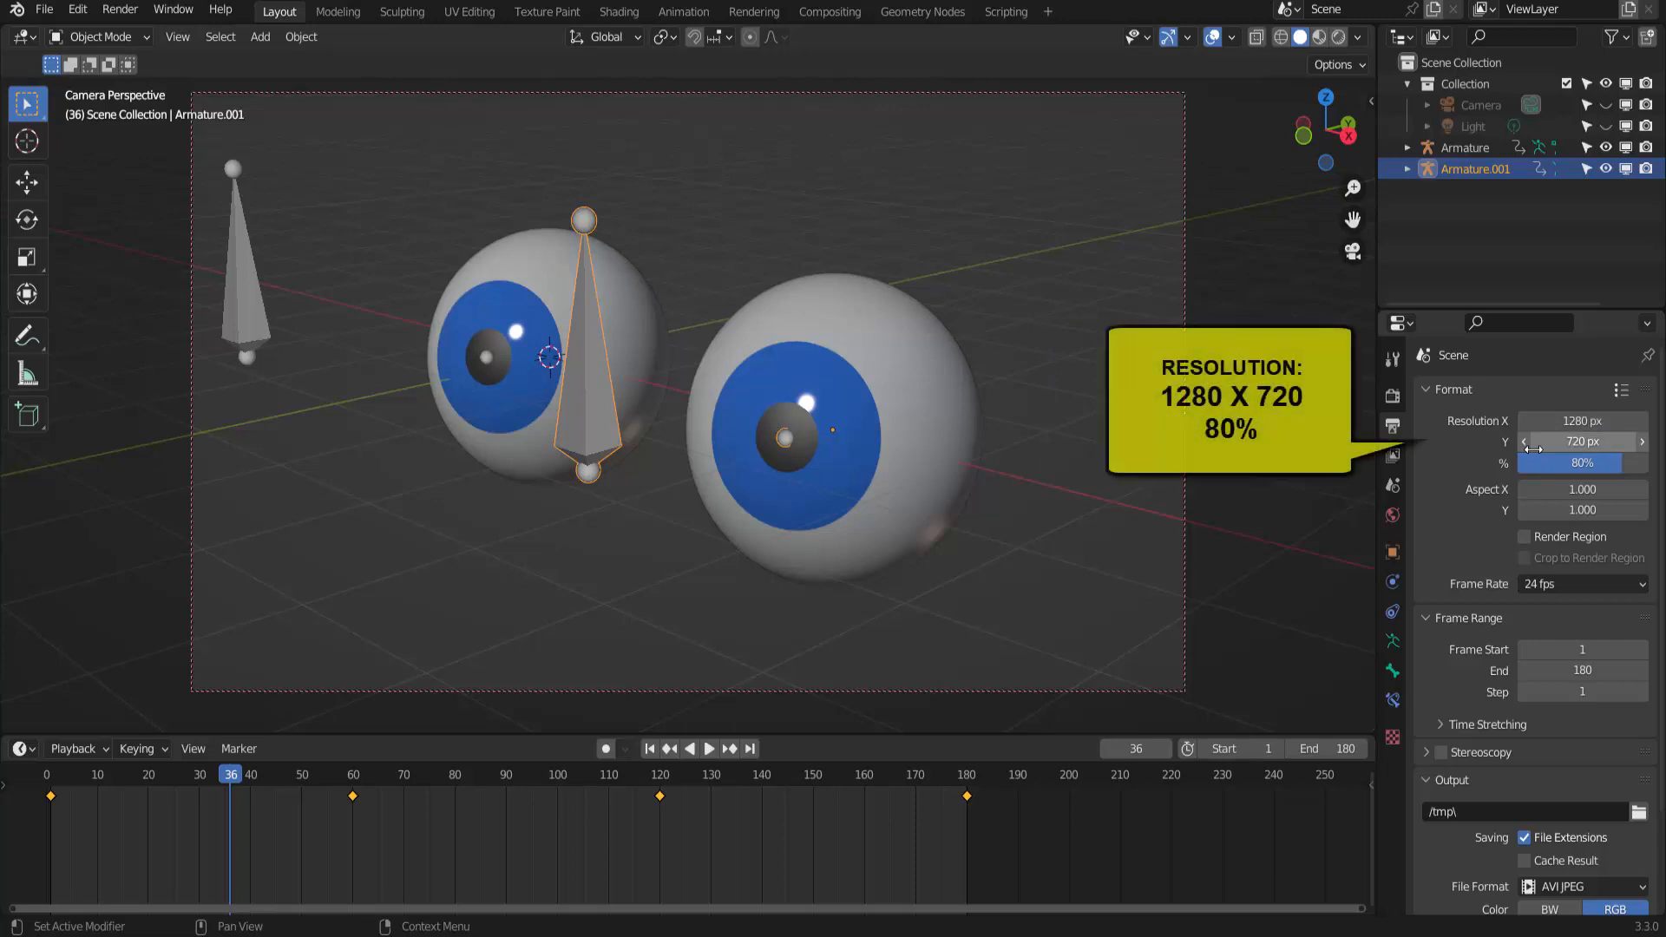
left_click(1485, 811)
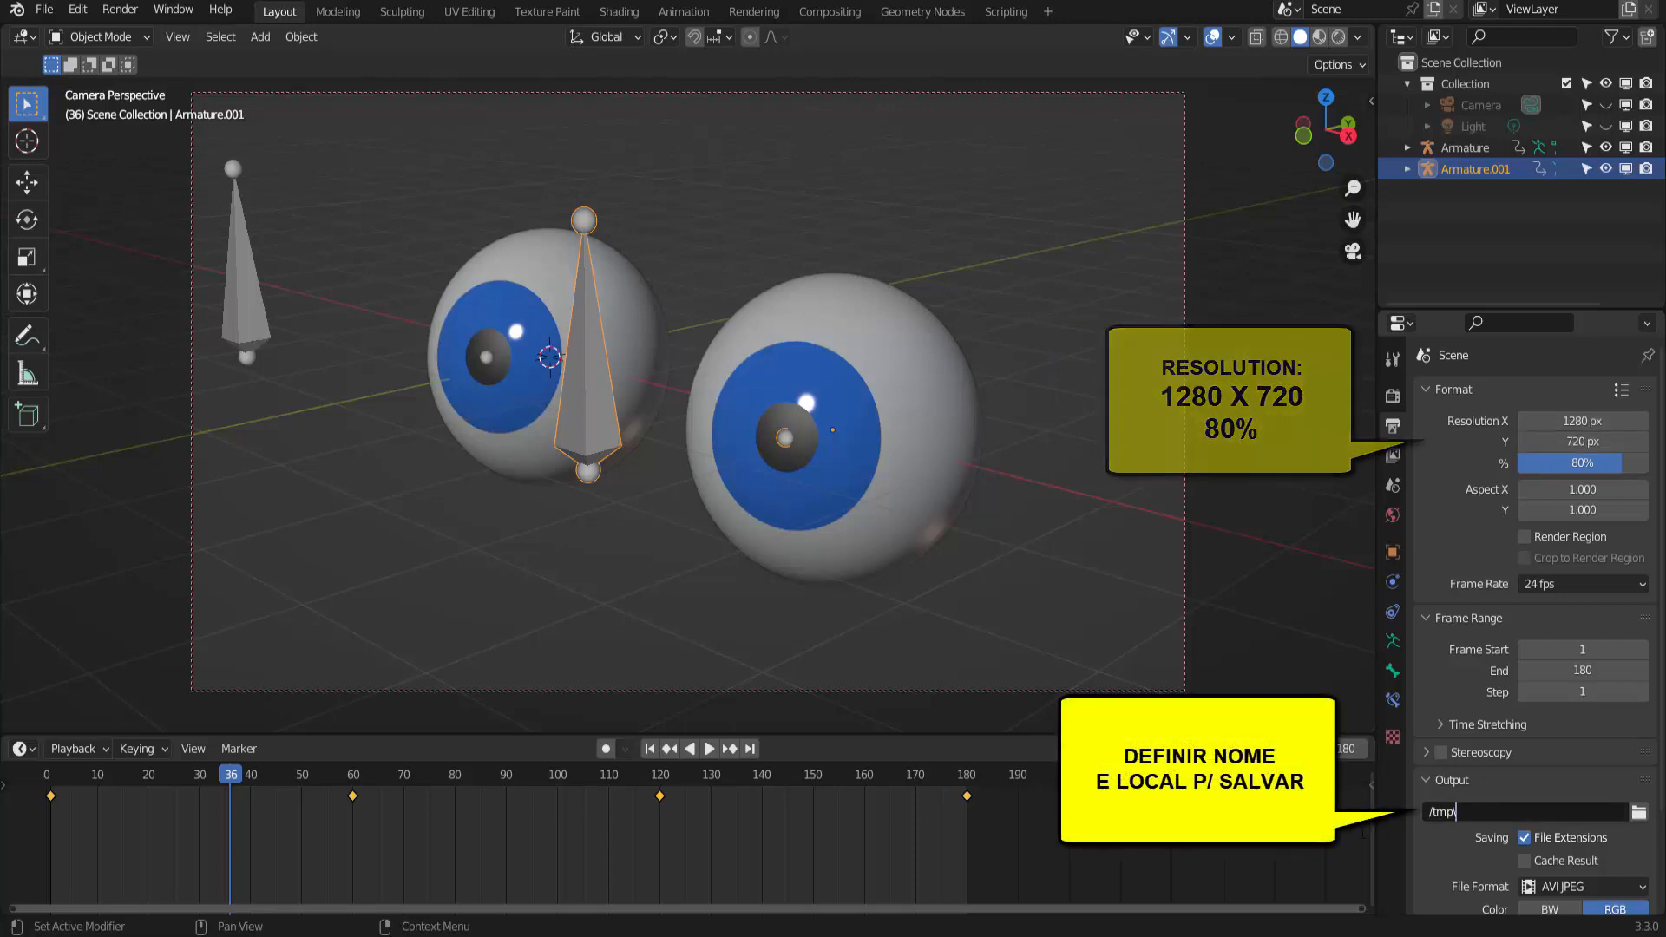
type("olhoes")
key("Return")
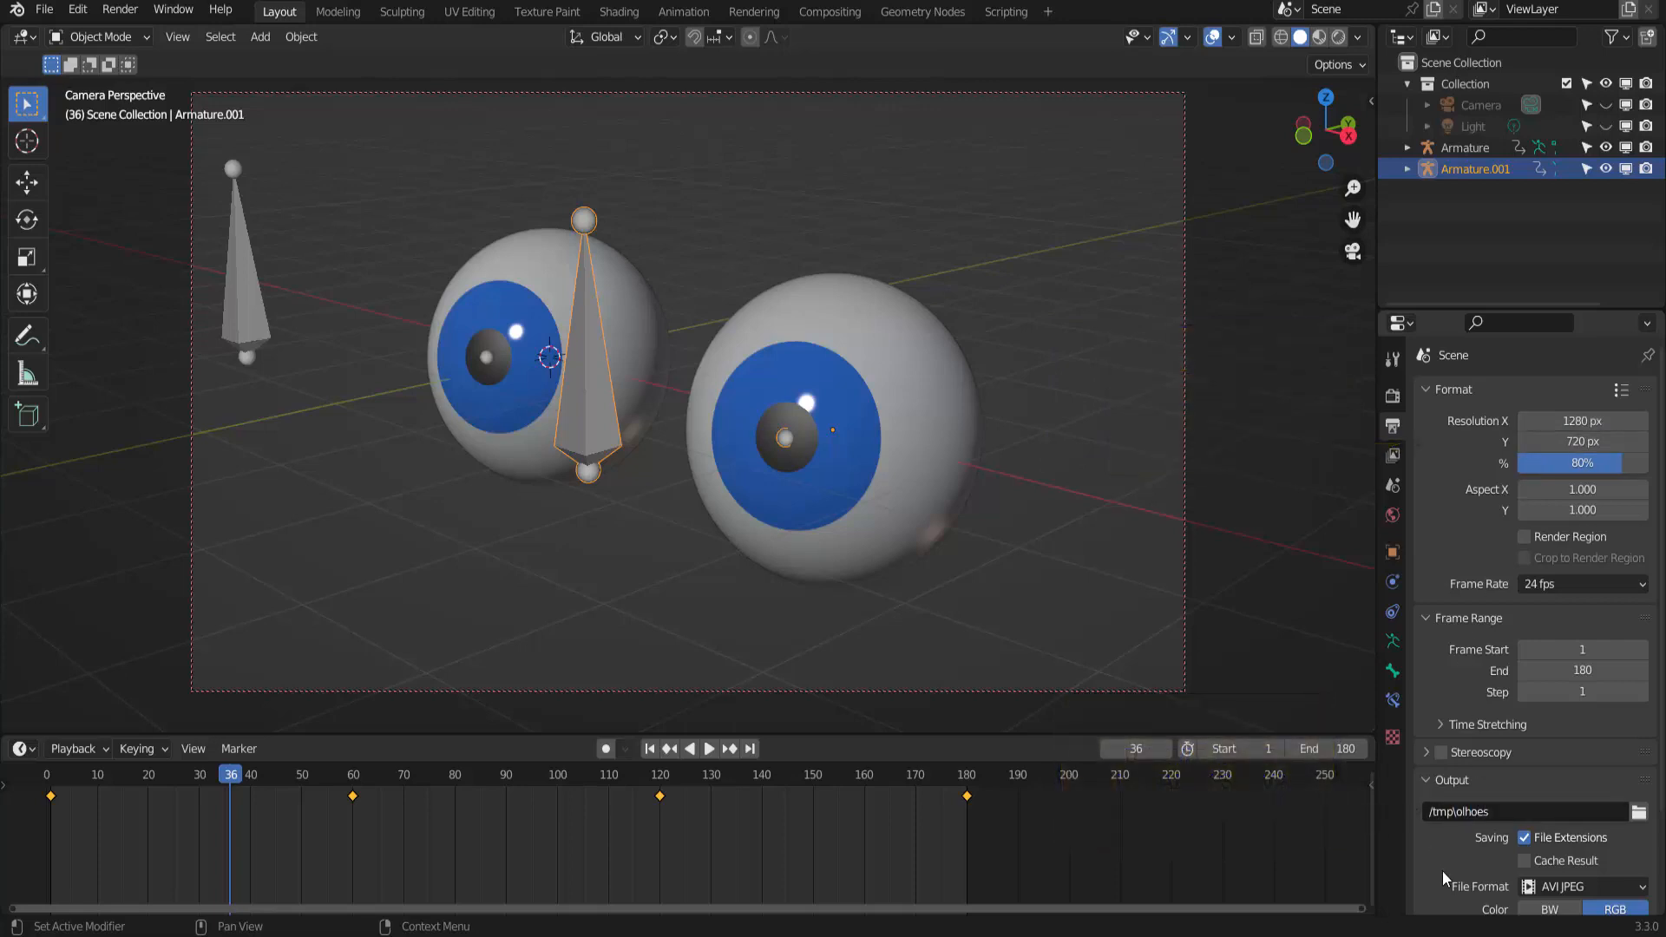
scroll(1442, 871, "down", 2)
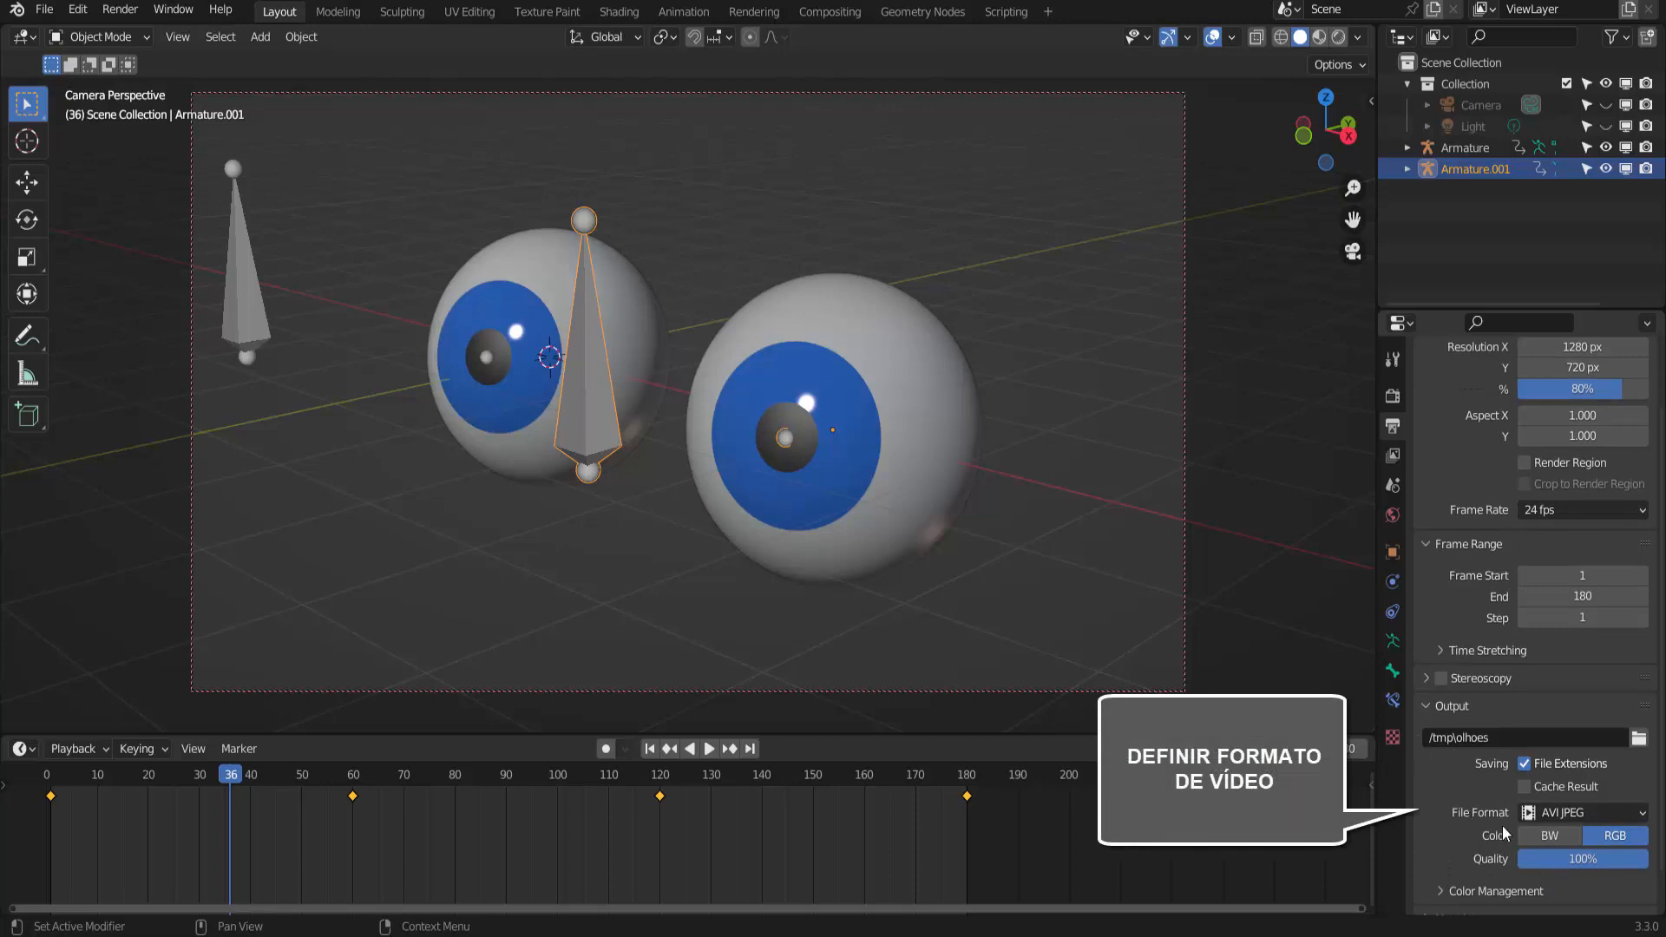
left_click(1574, 812)
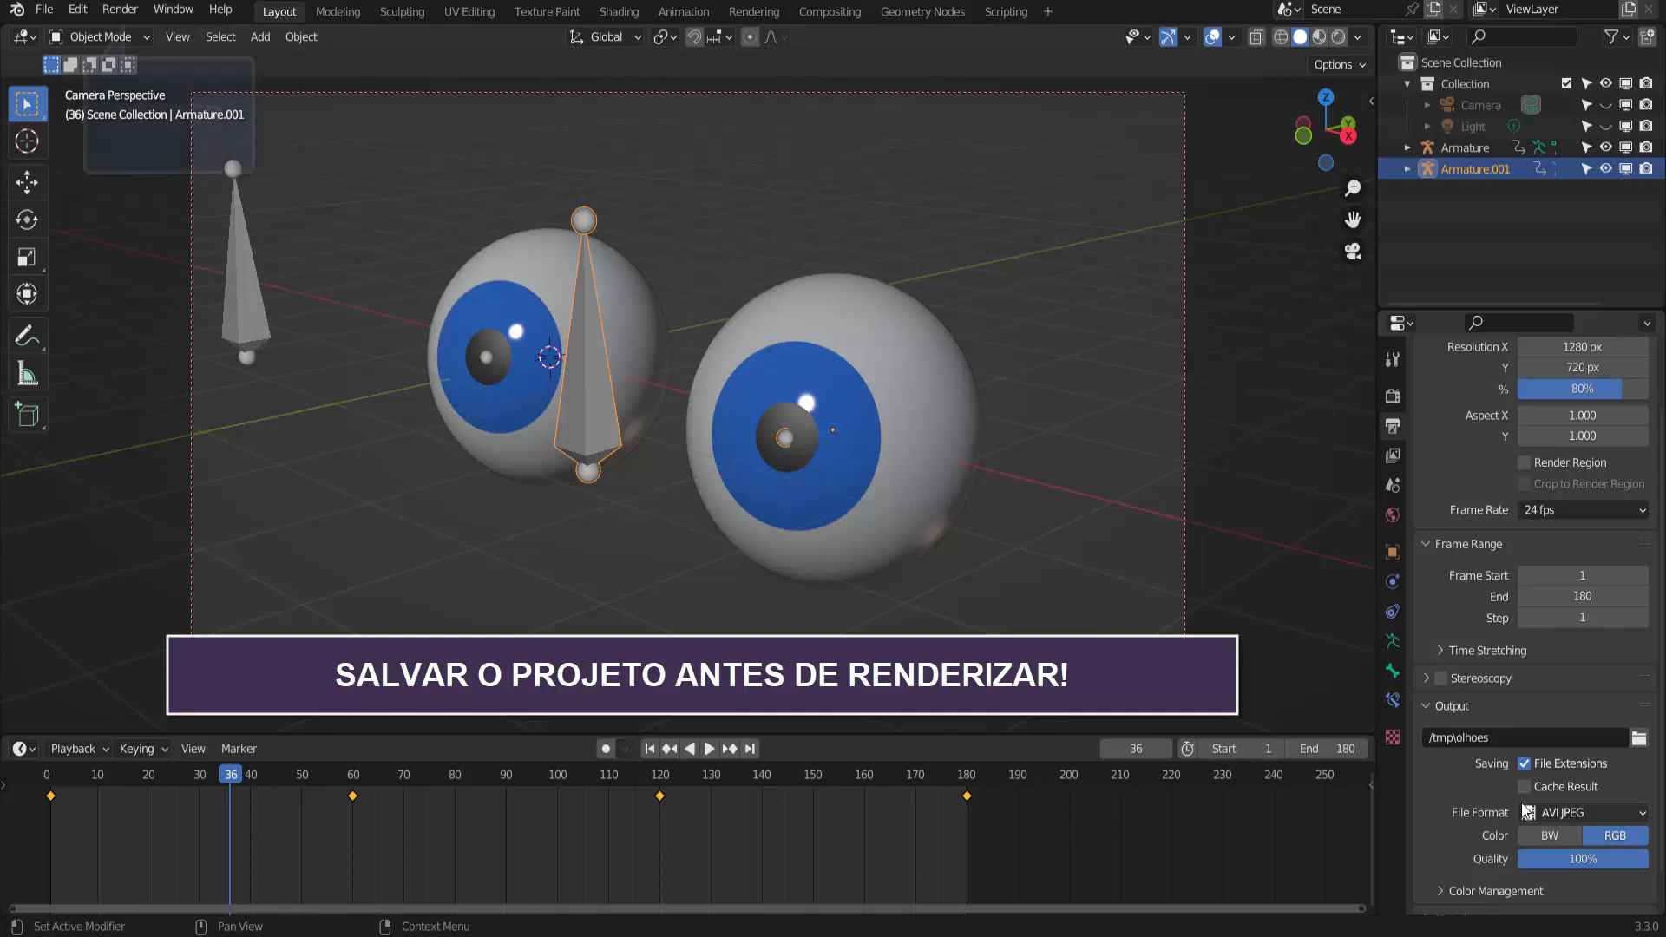
Step: Render the complete eye animation to the video file
left_click(119, 9)
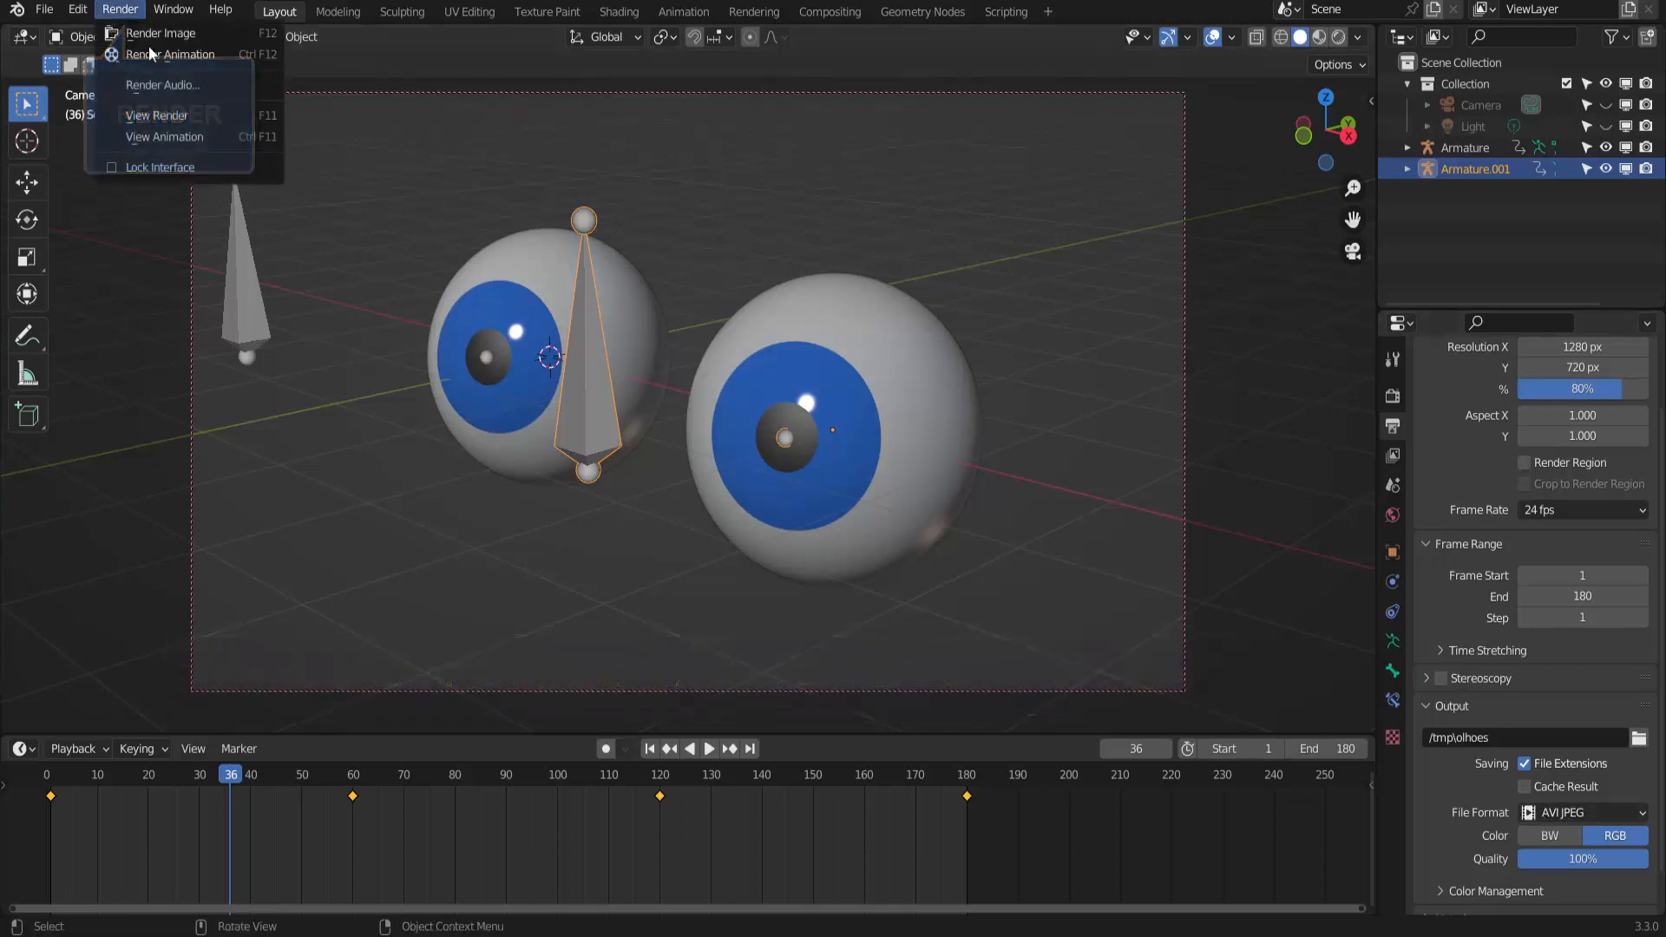
left_click(142, 55)
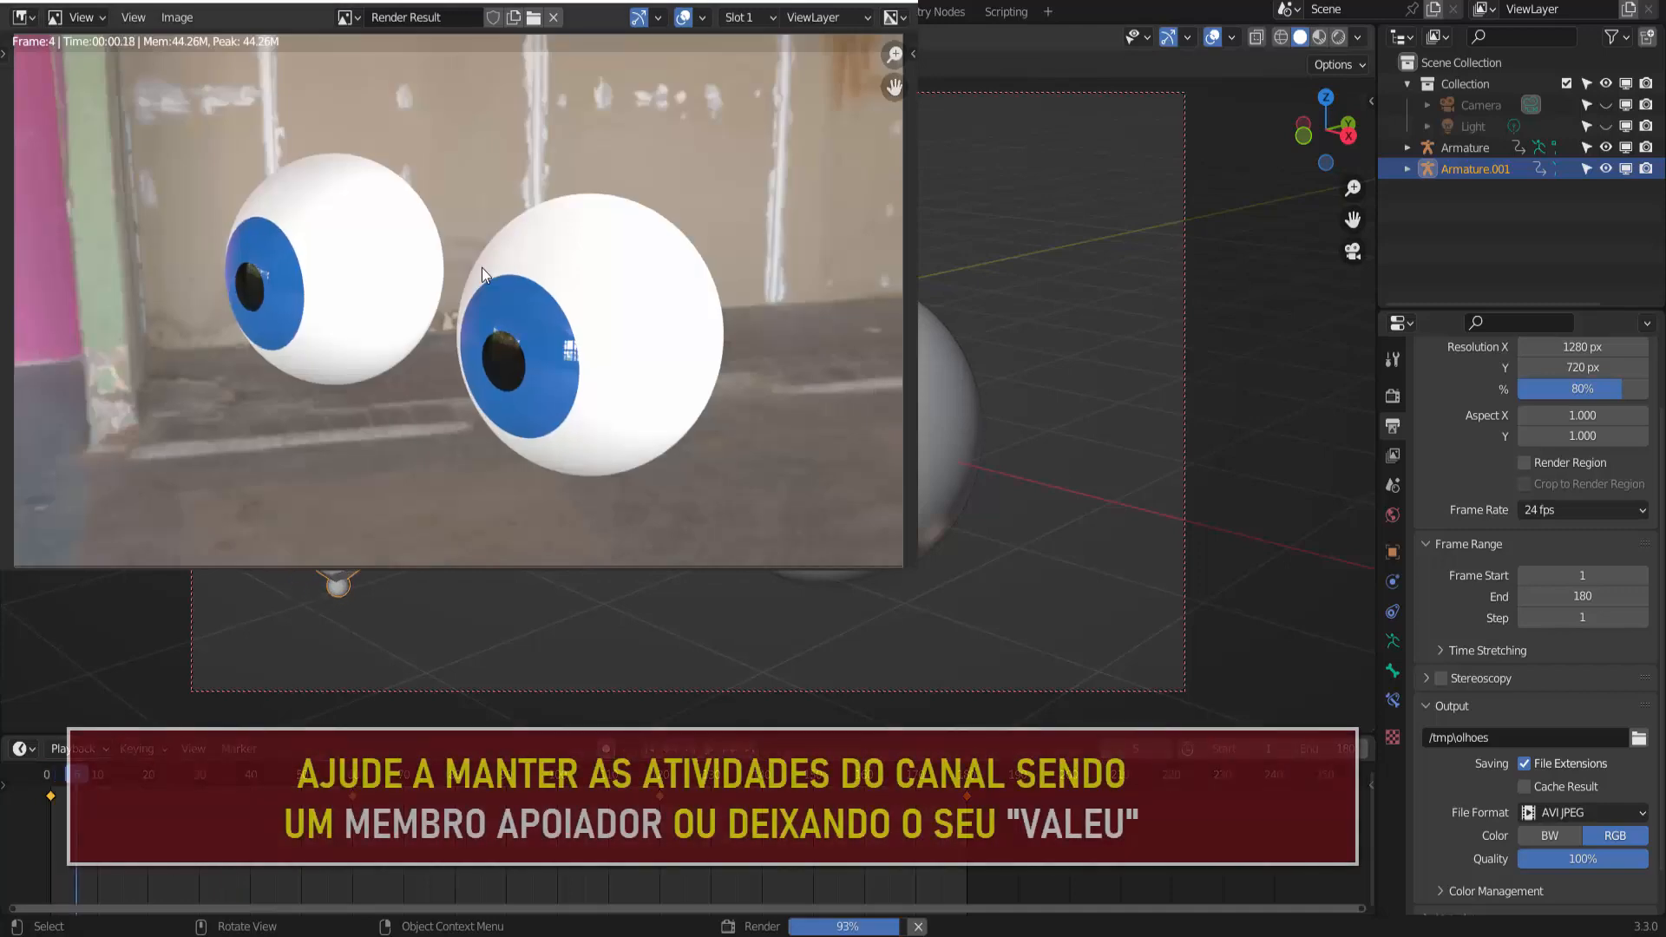